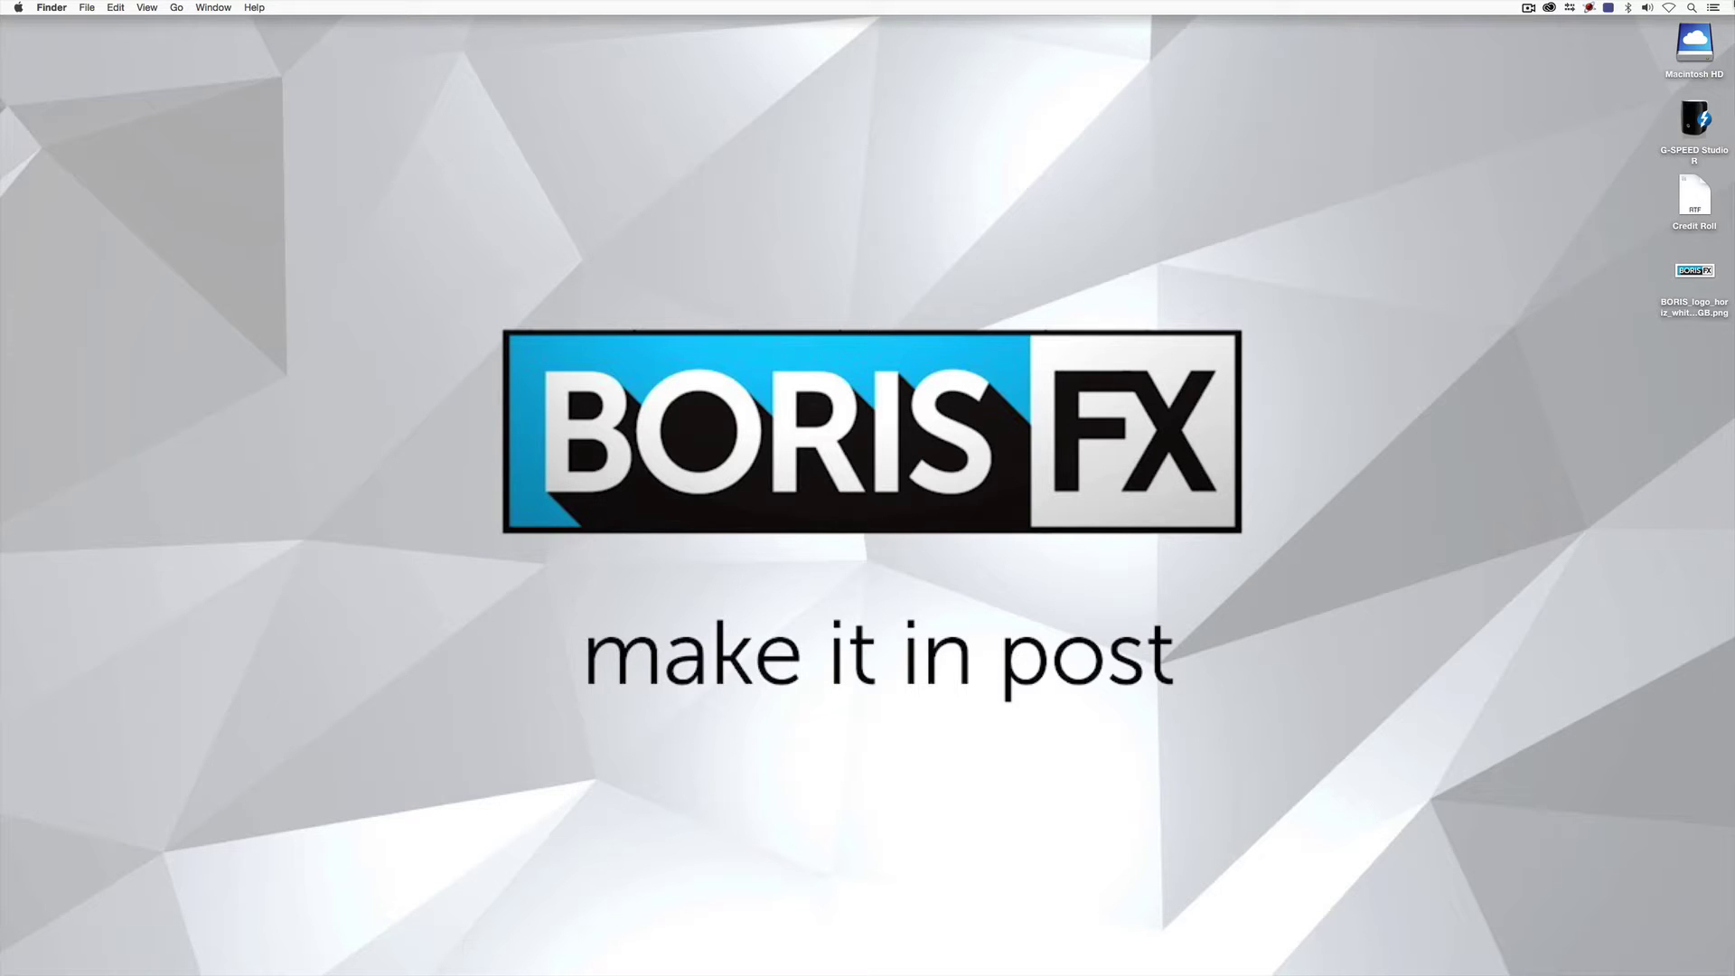
- Switch from Finder to Avid Media Composer with Cmd+Tab
key("super+Tab")
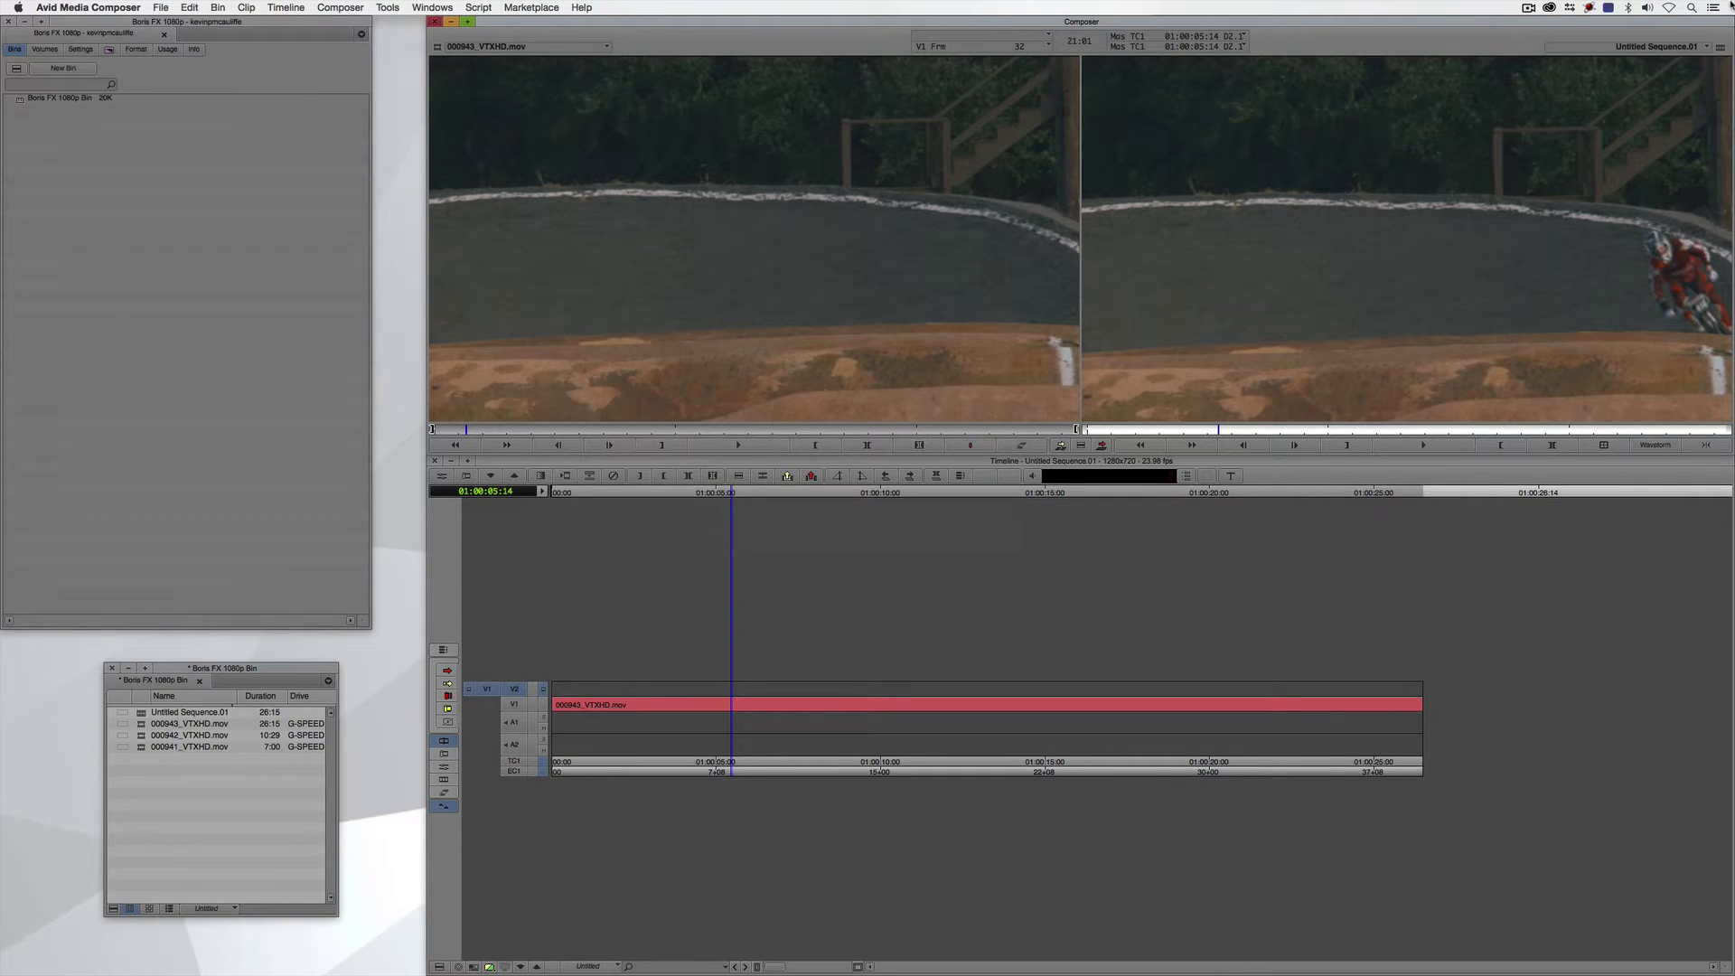
- Drop BCC Title Studio from BCC 3D Objects onto the V2 filler near 01:00:12 and open its Effect Editor
left_click(738, 703)
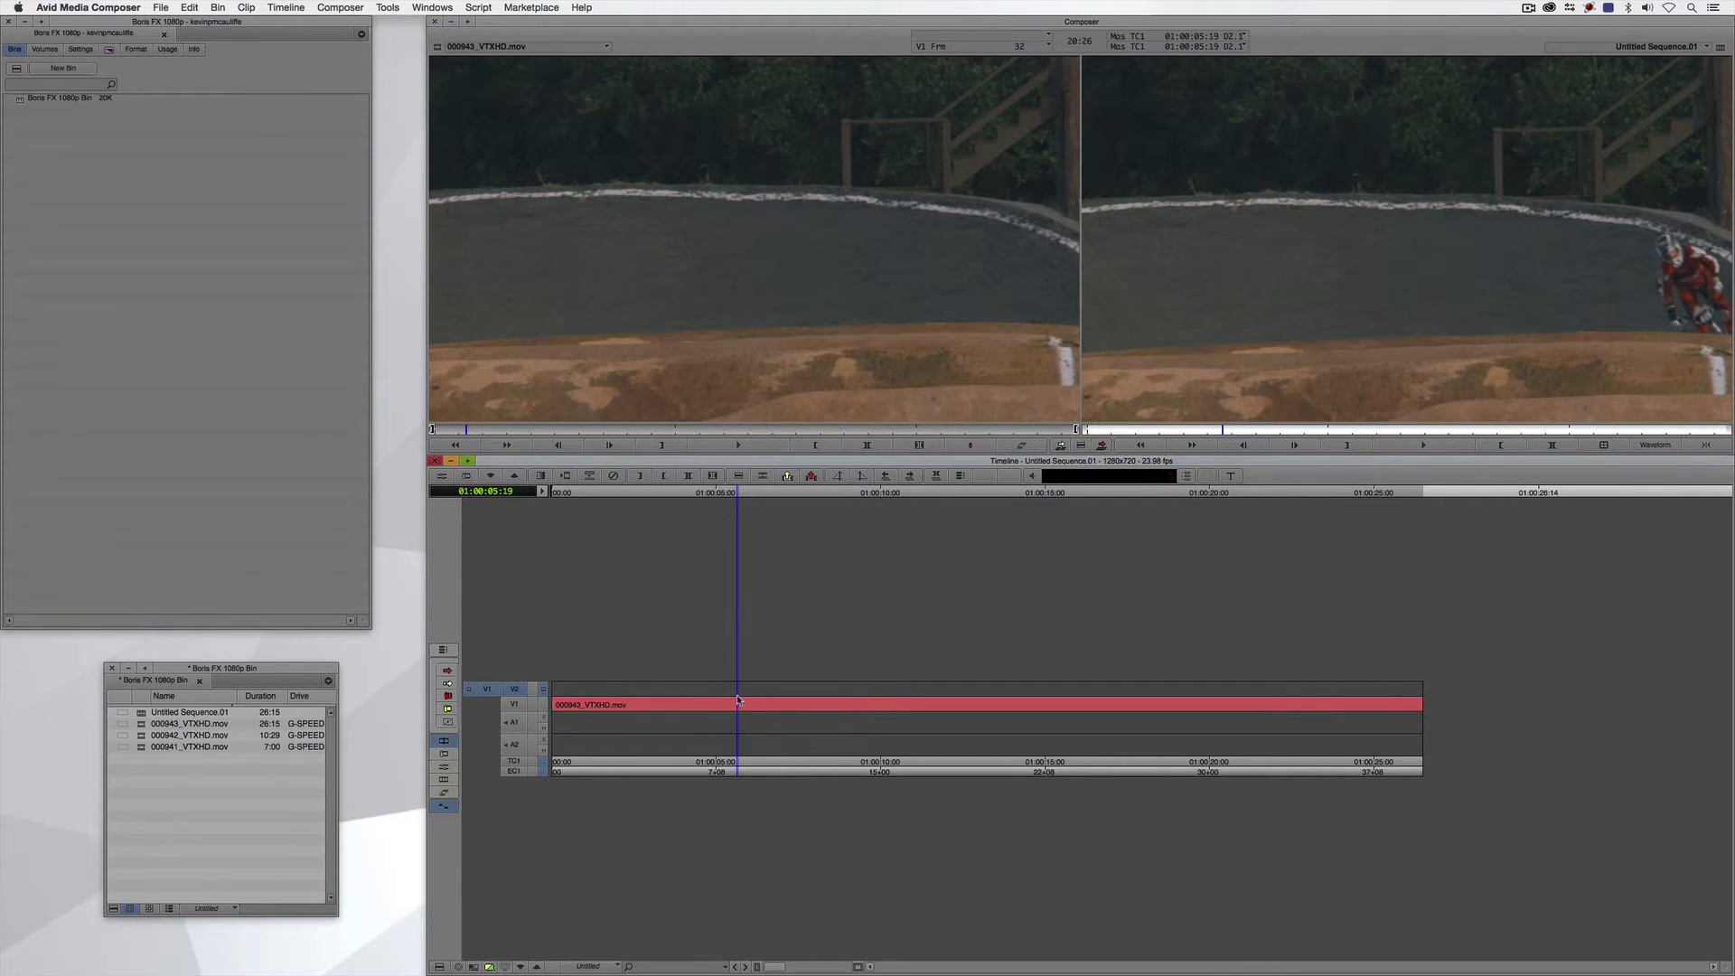
left_click_drag(737, 701, 961, 700)
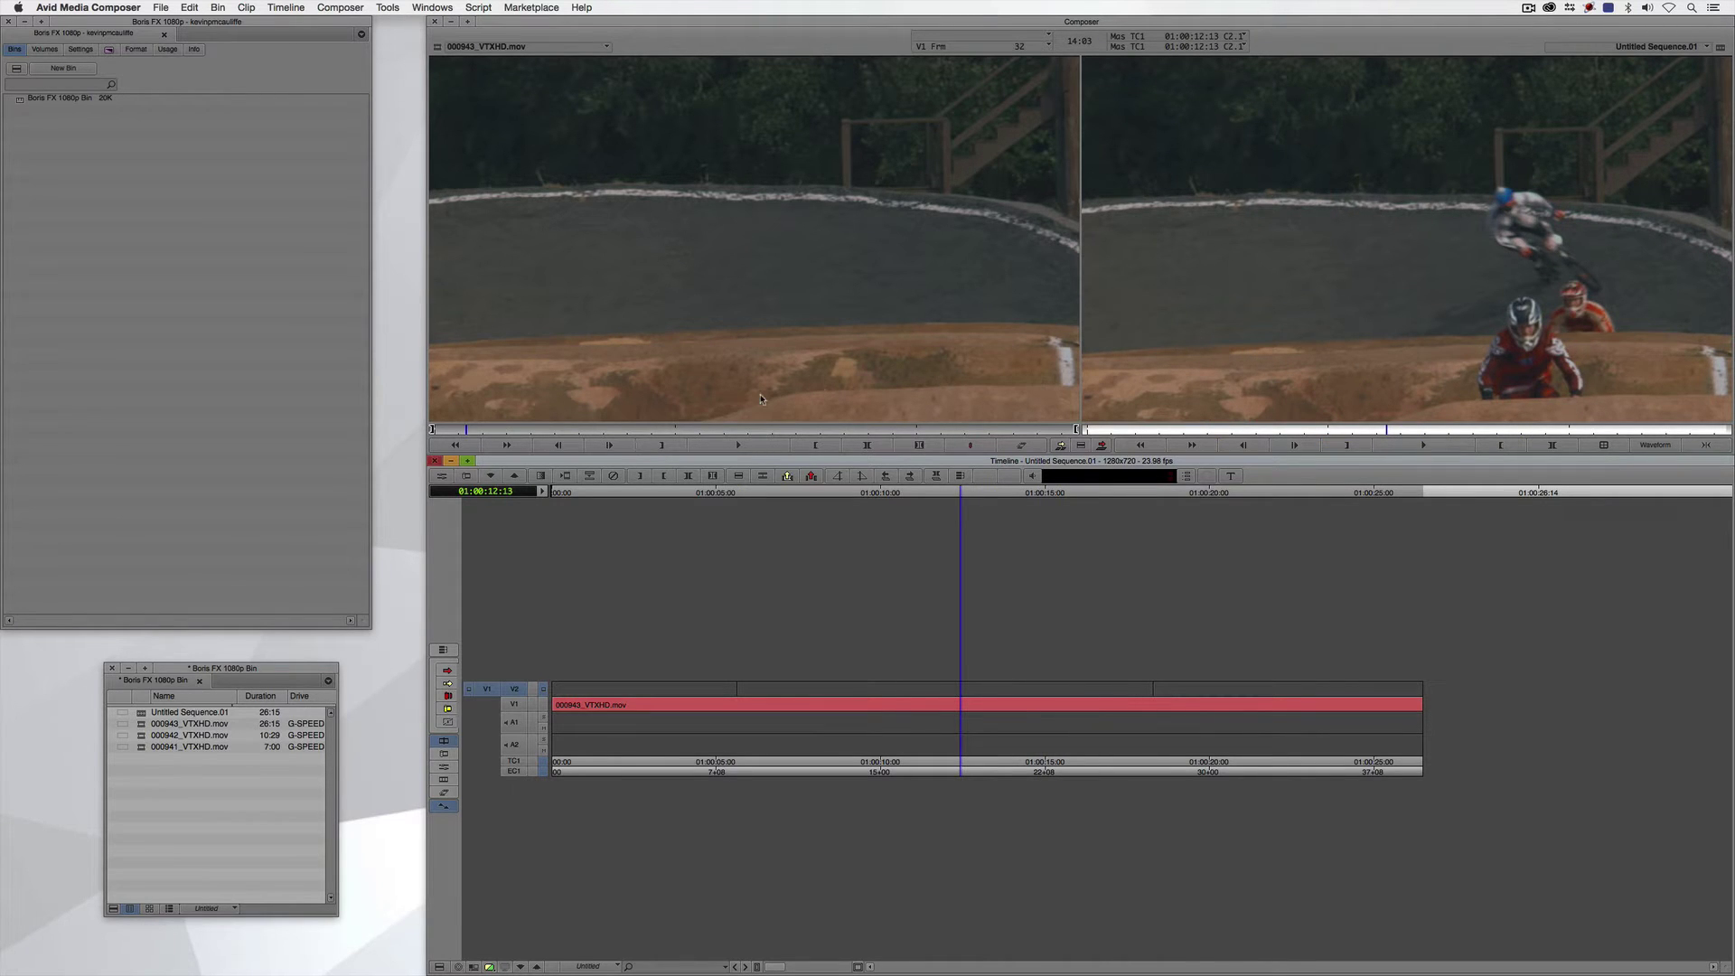
key("super+8")
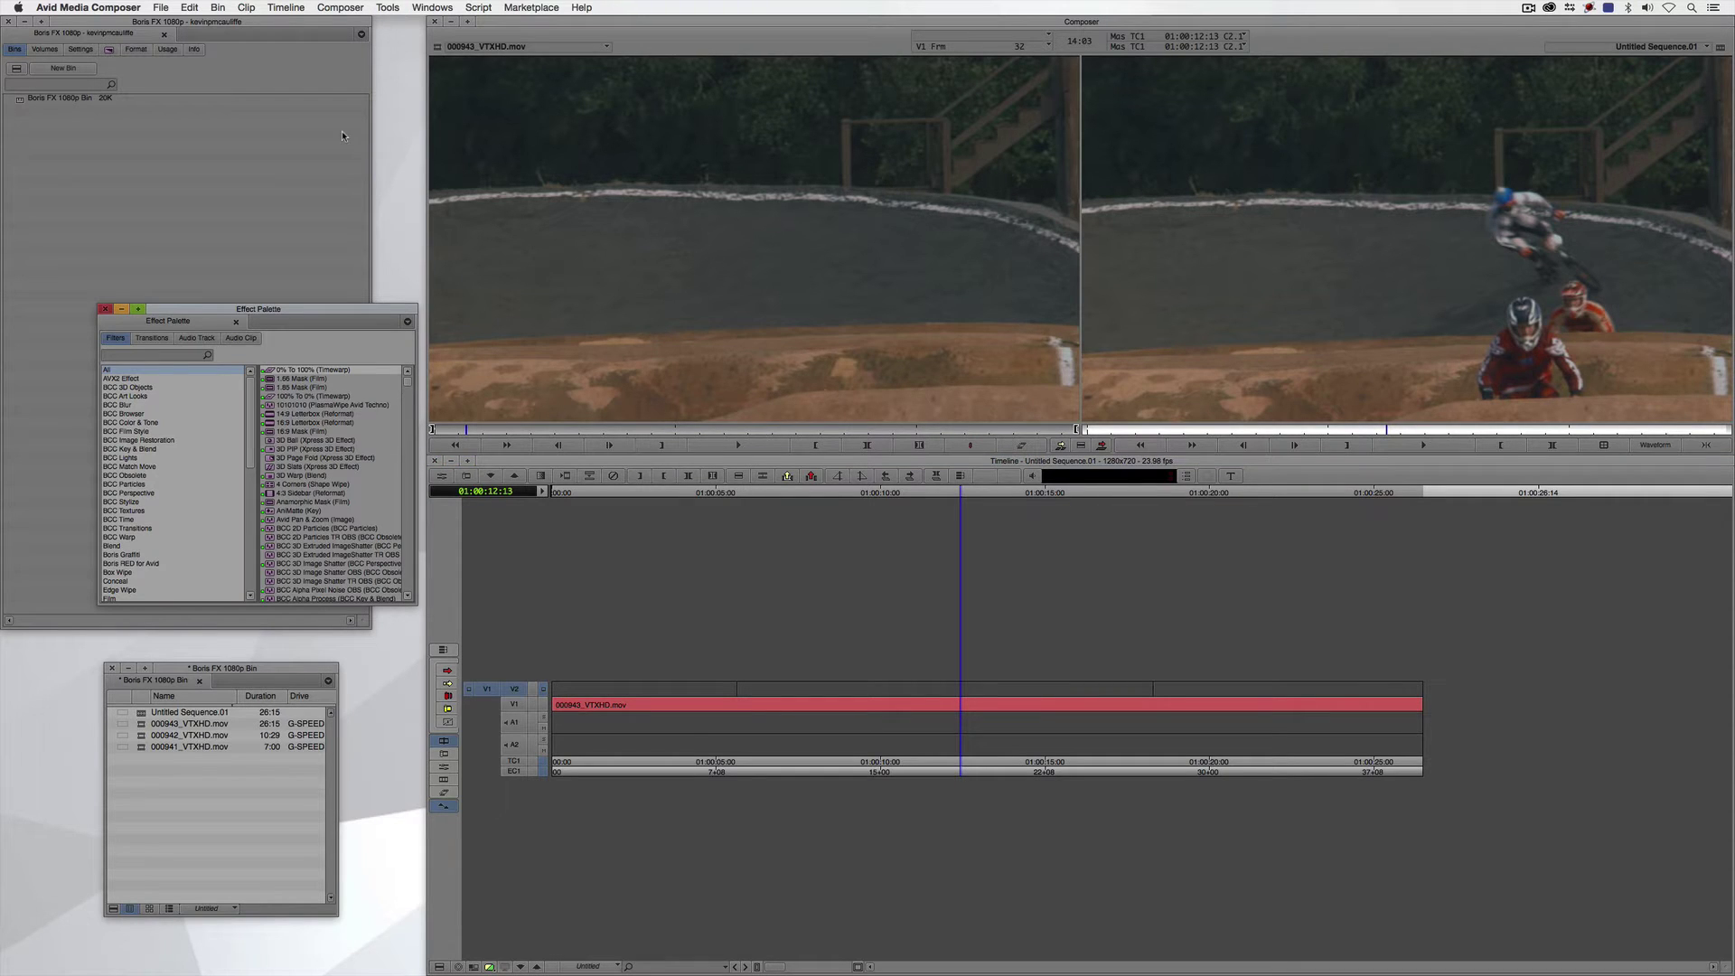
left_click_drag(262, 308, 246, 292)
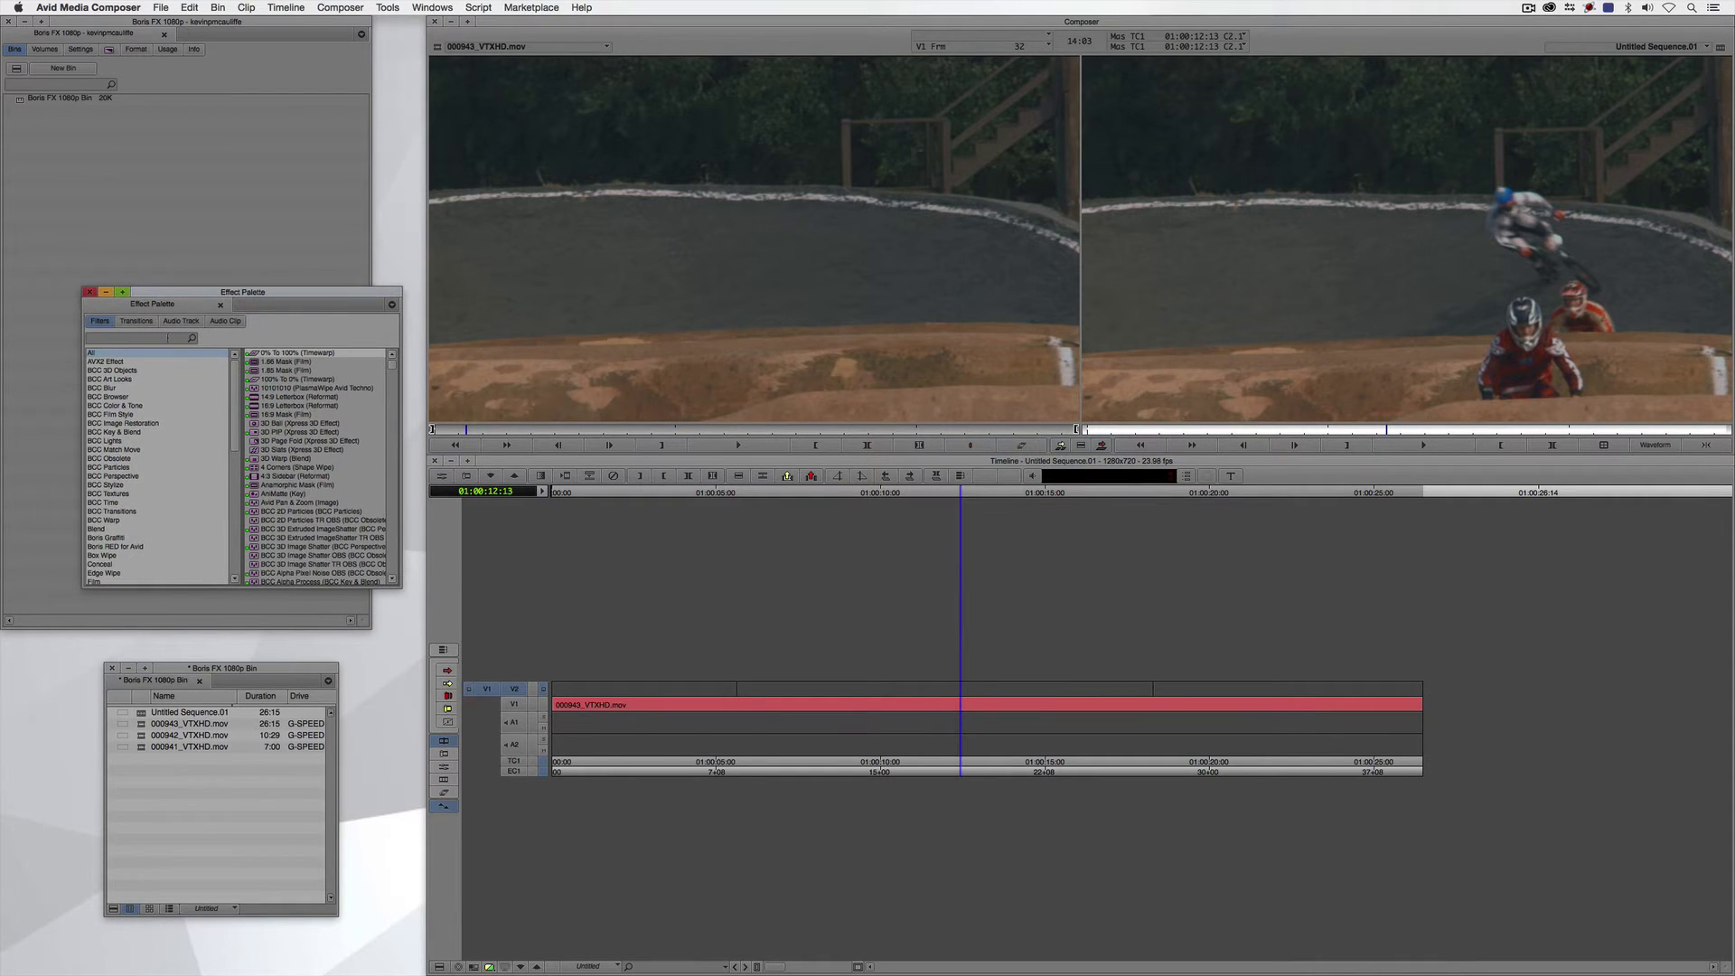
left_click(103, 371)
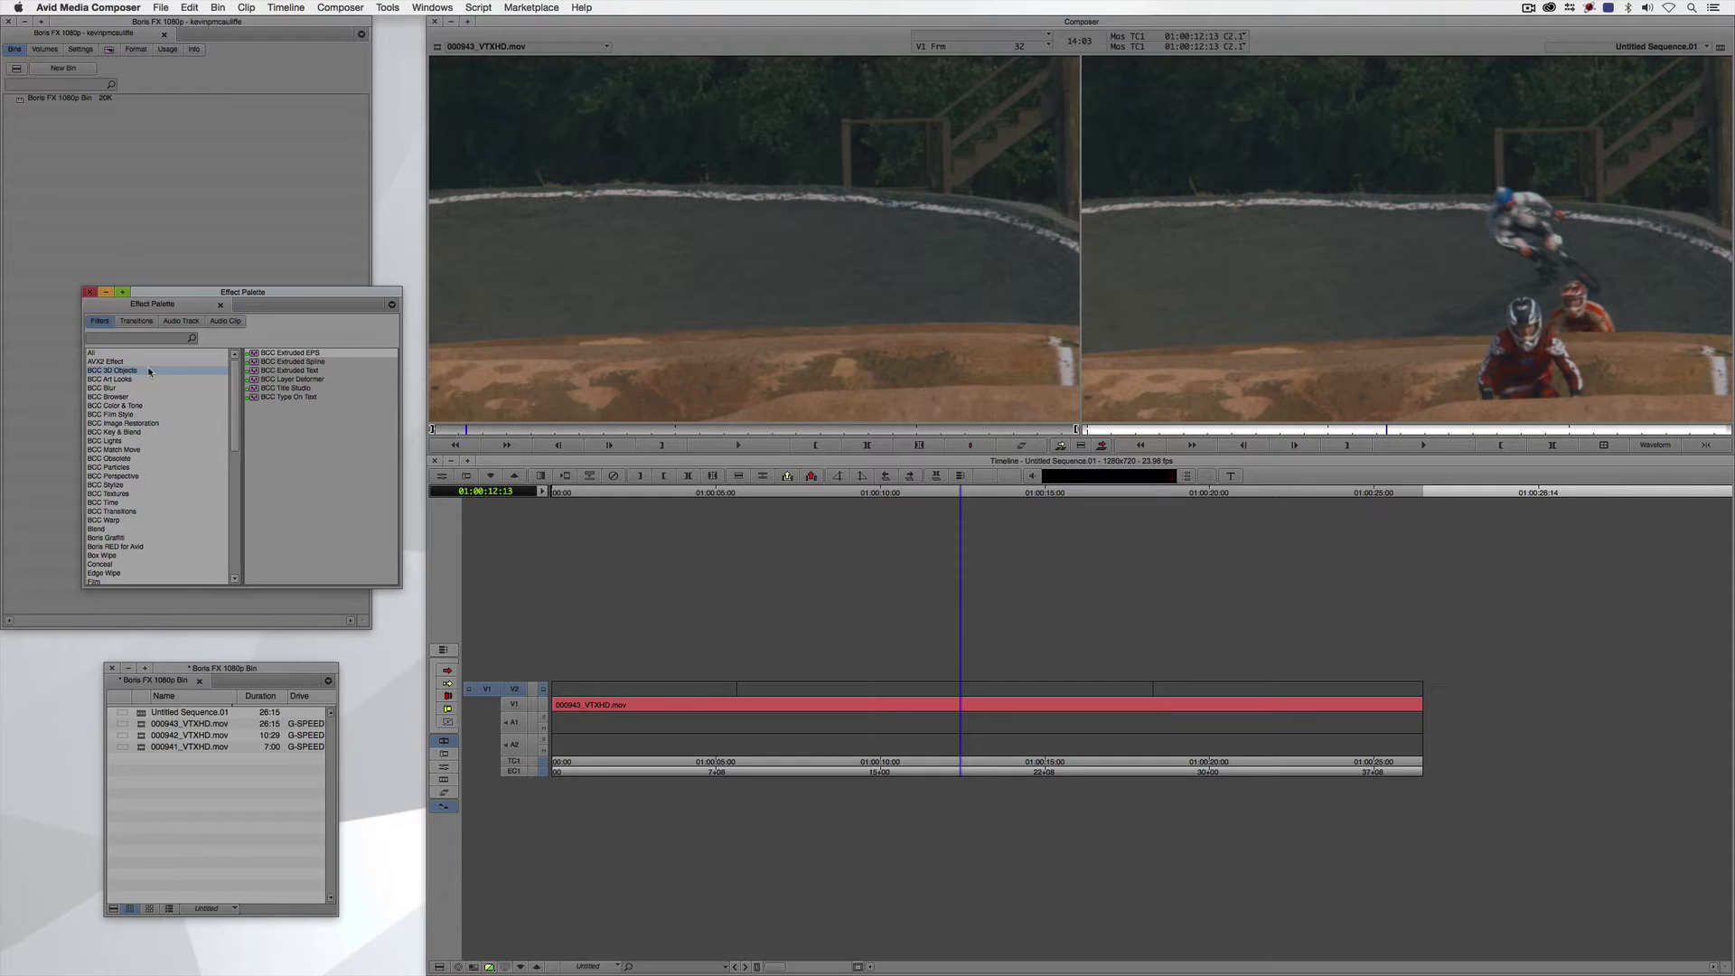
left_click(297, 388)
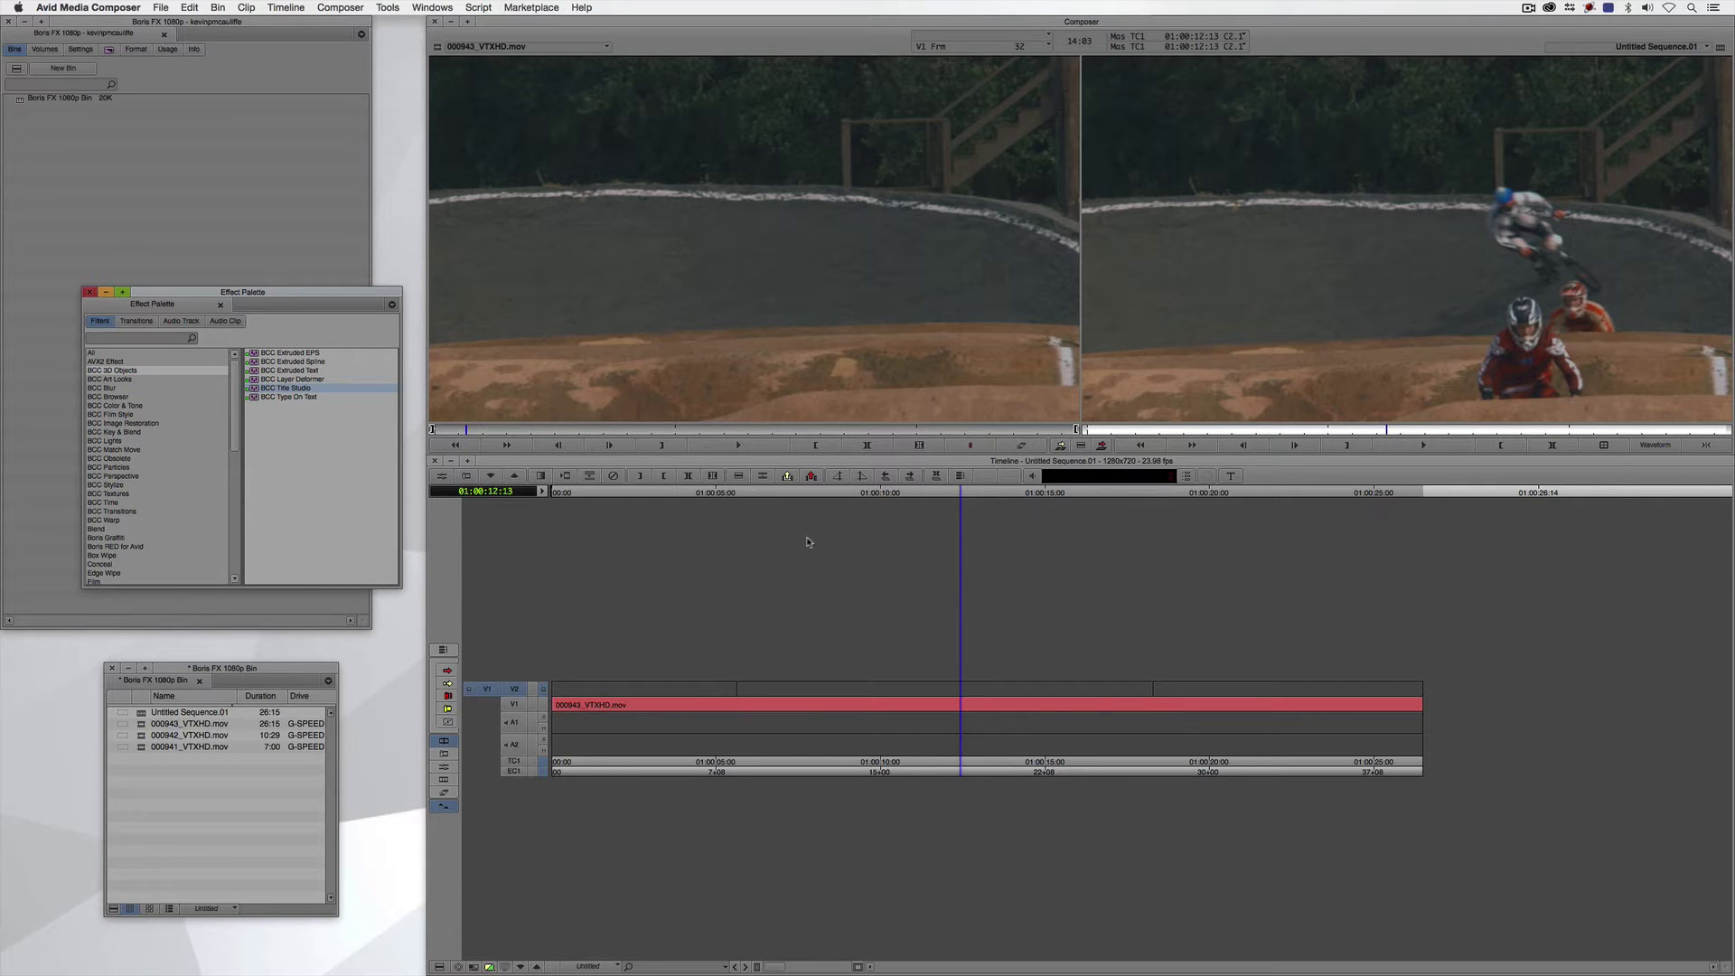
left_click_drag(883, 682, 883, 683)
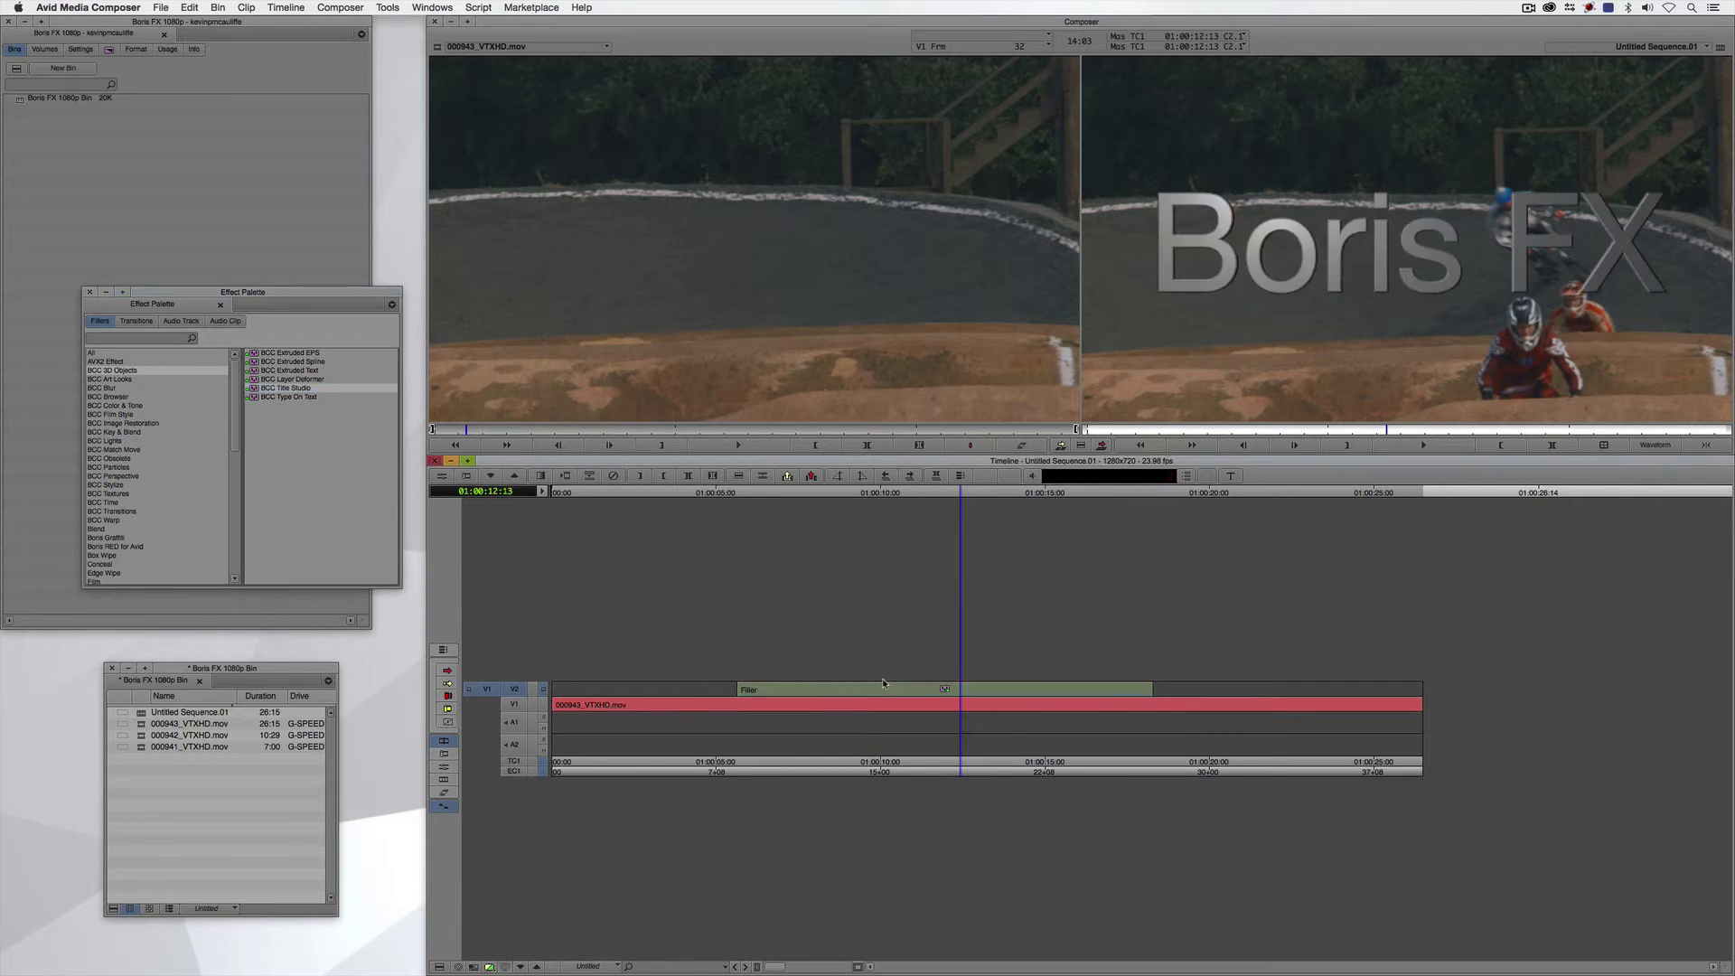
left_click(931, 698)
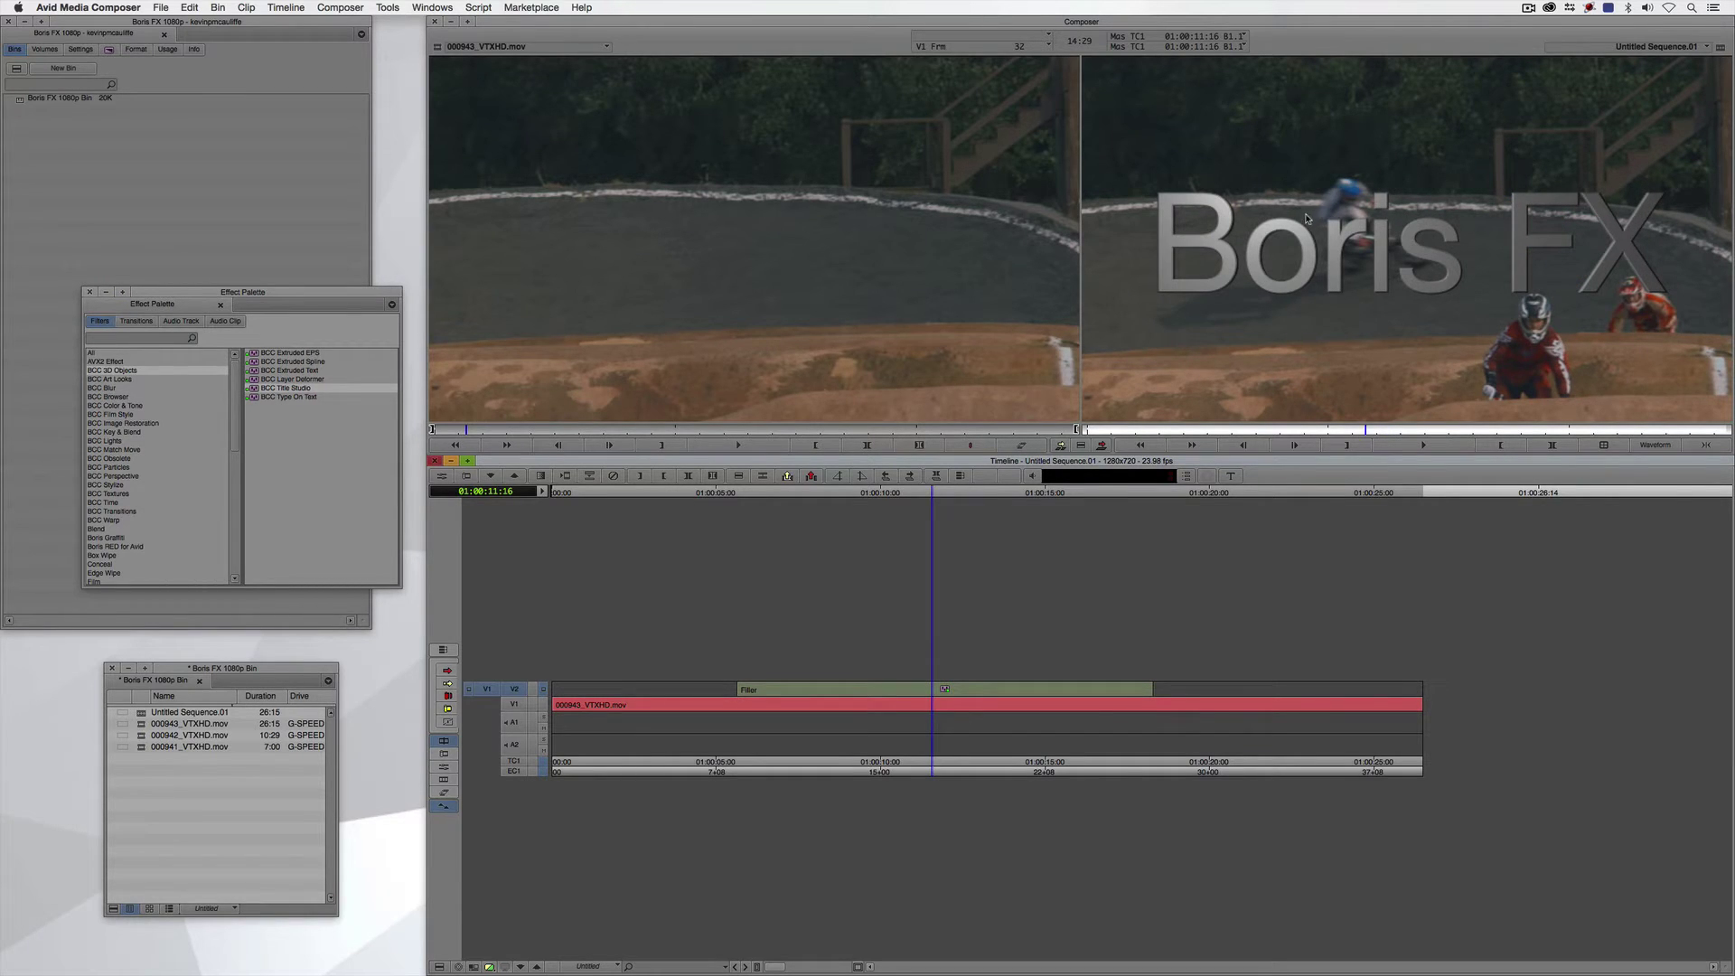
key("super+8")
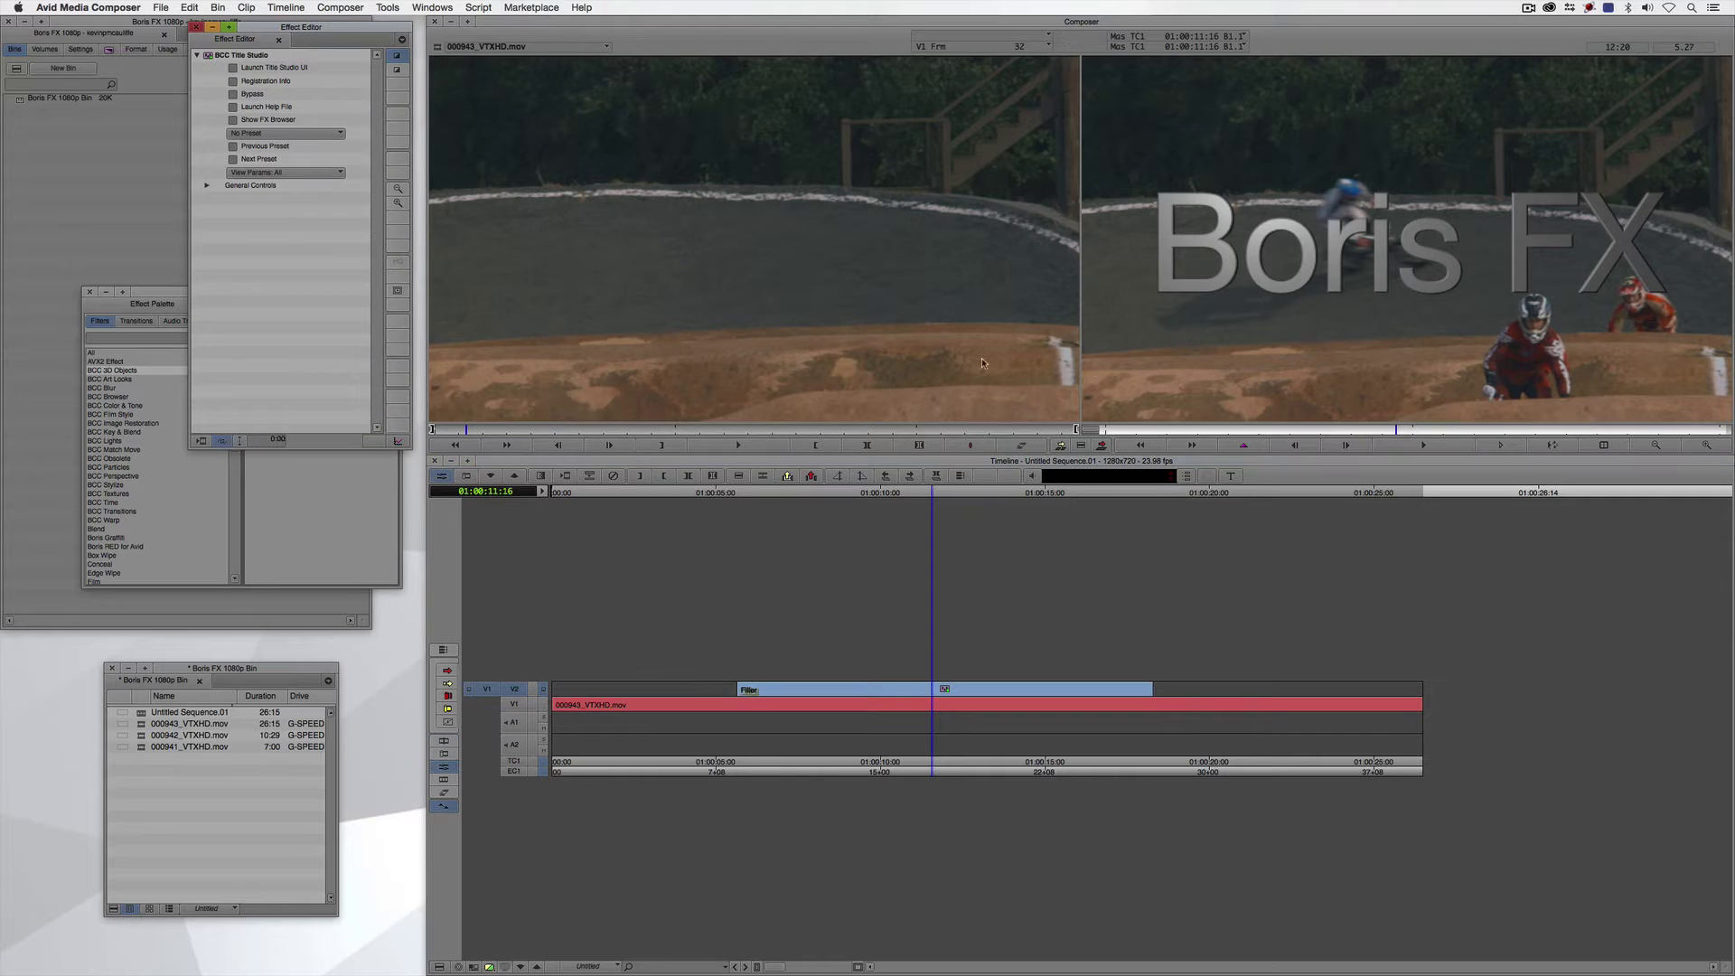
- In the Title Studio UI, replace the default 3D scene container with a Flat Text layer and select its text
left_click(249, 69)
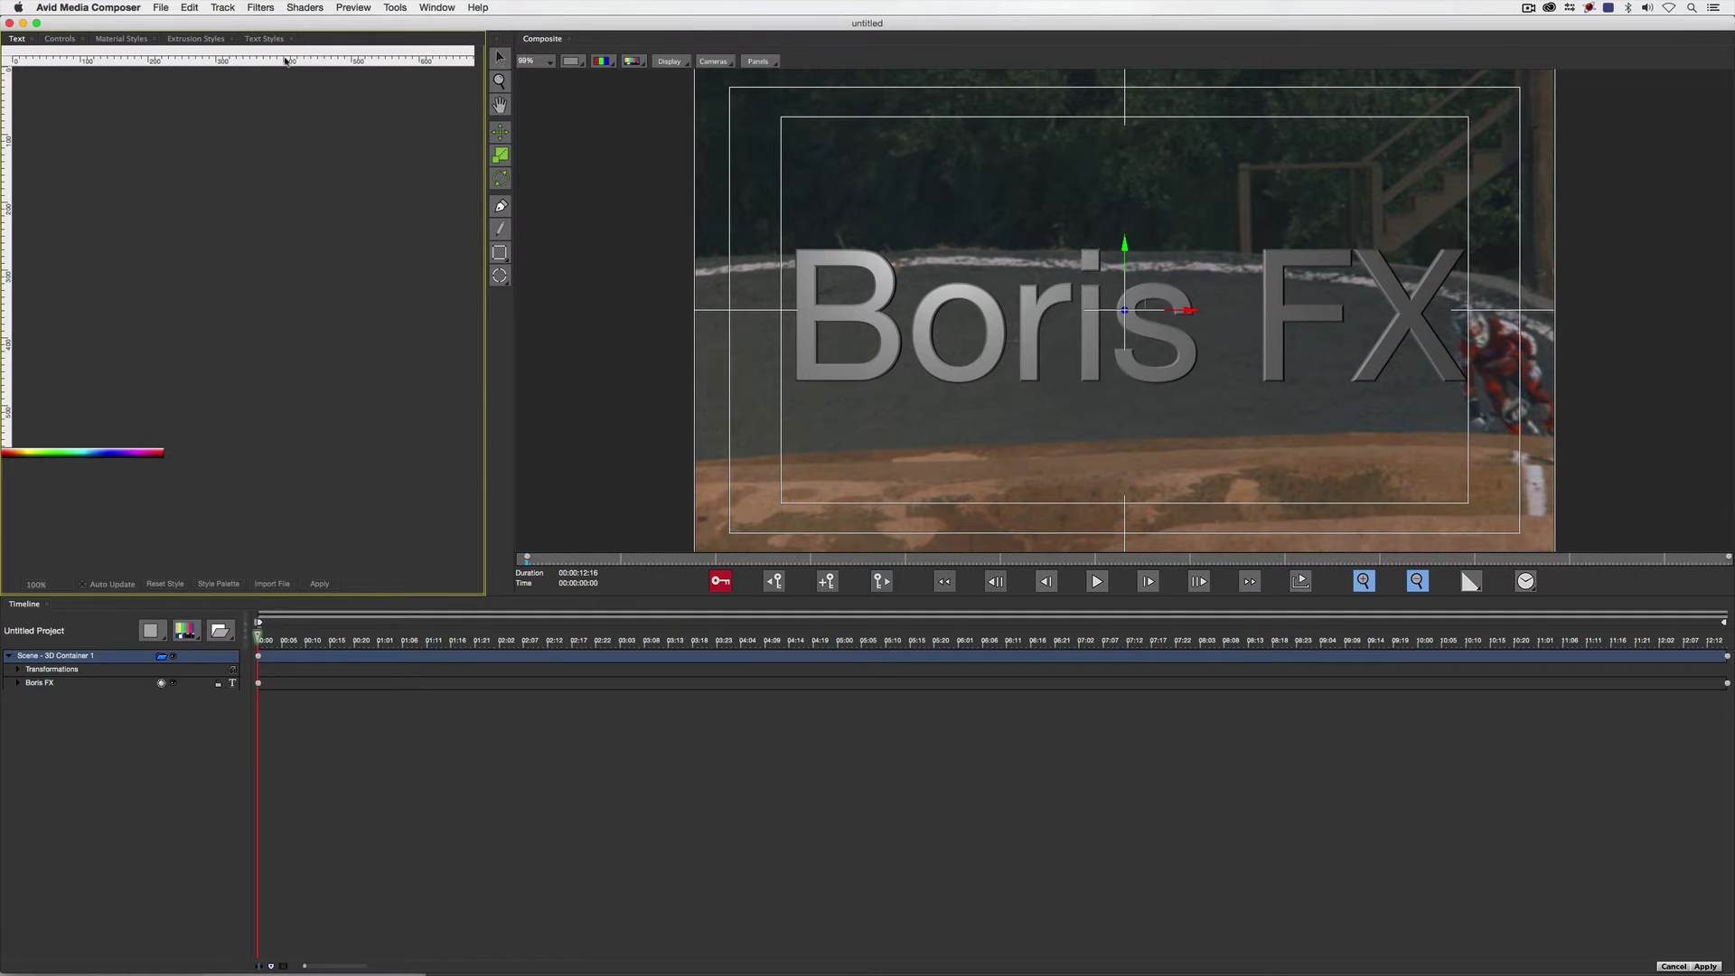
left_click(110, 658)
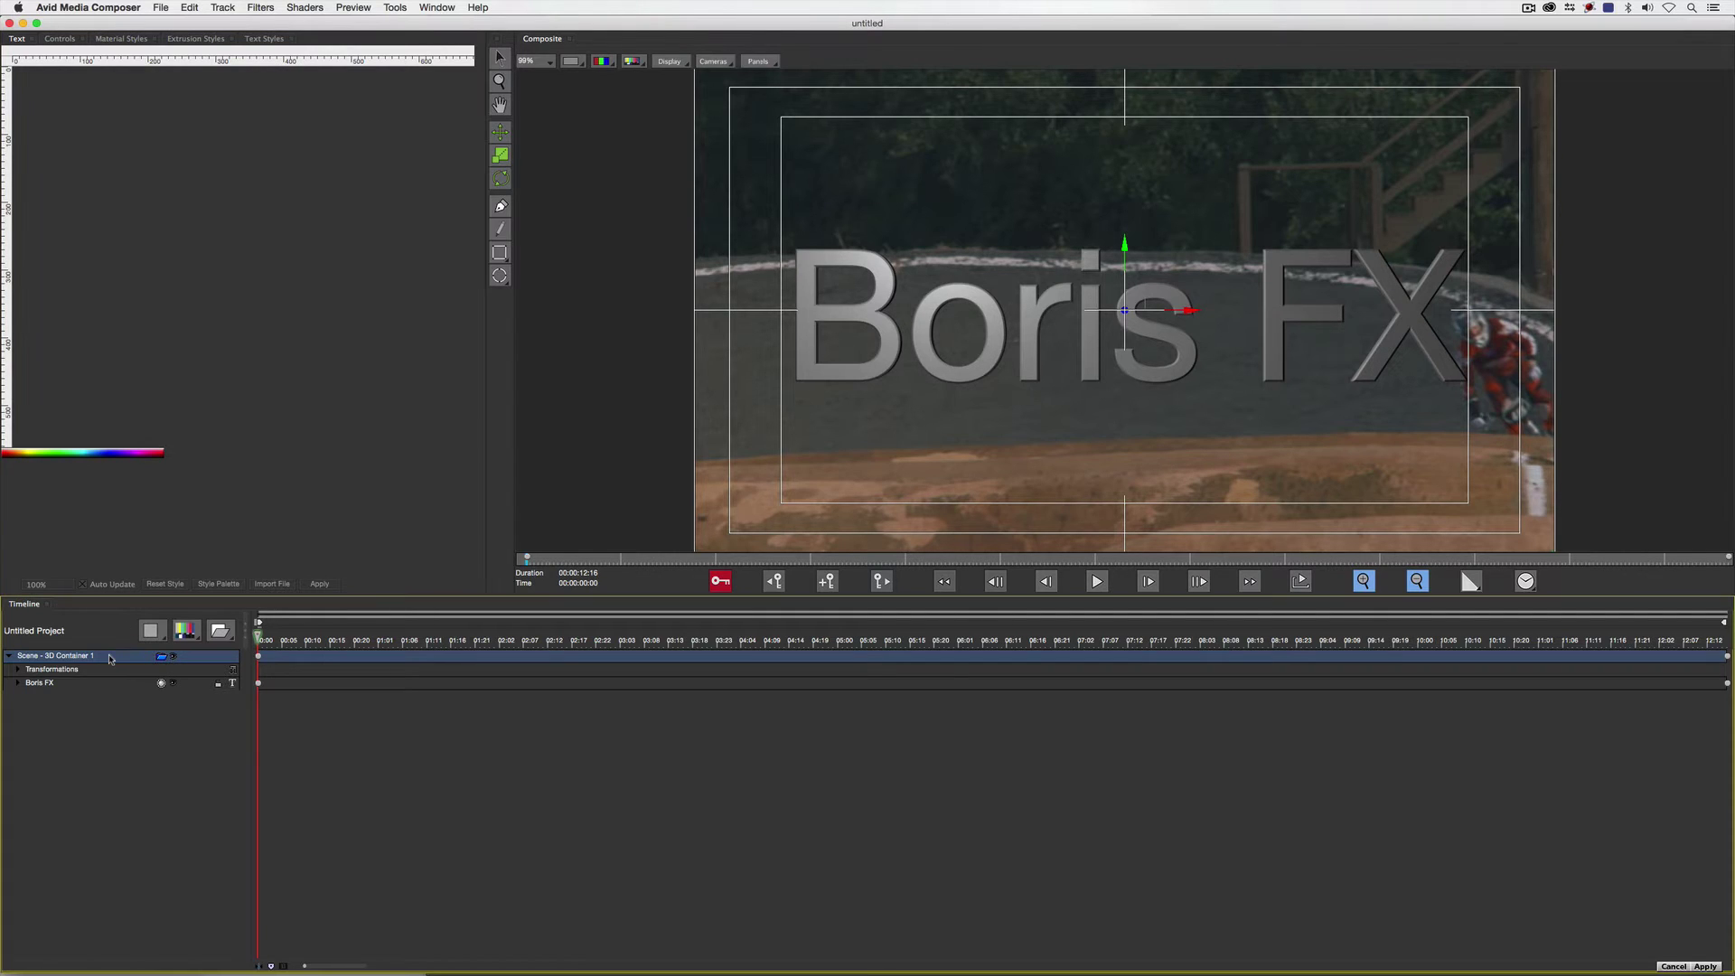
key("Delete")
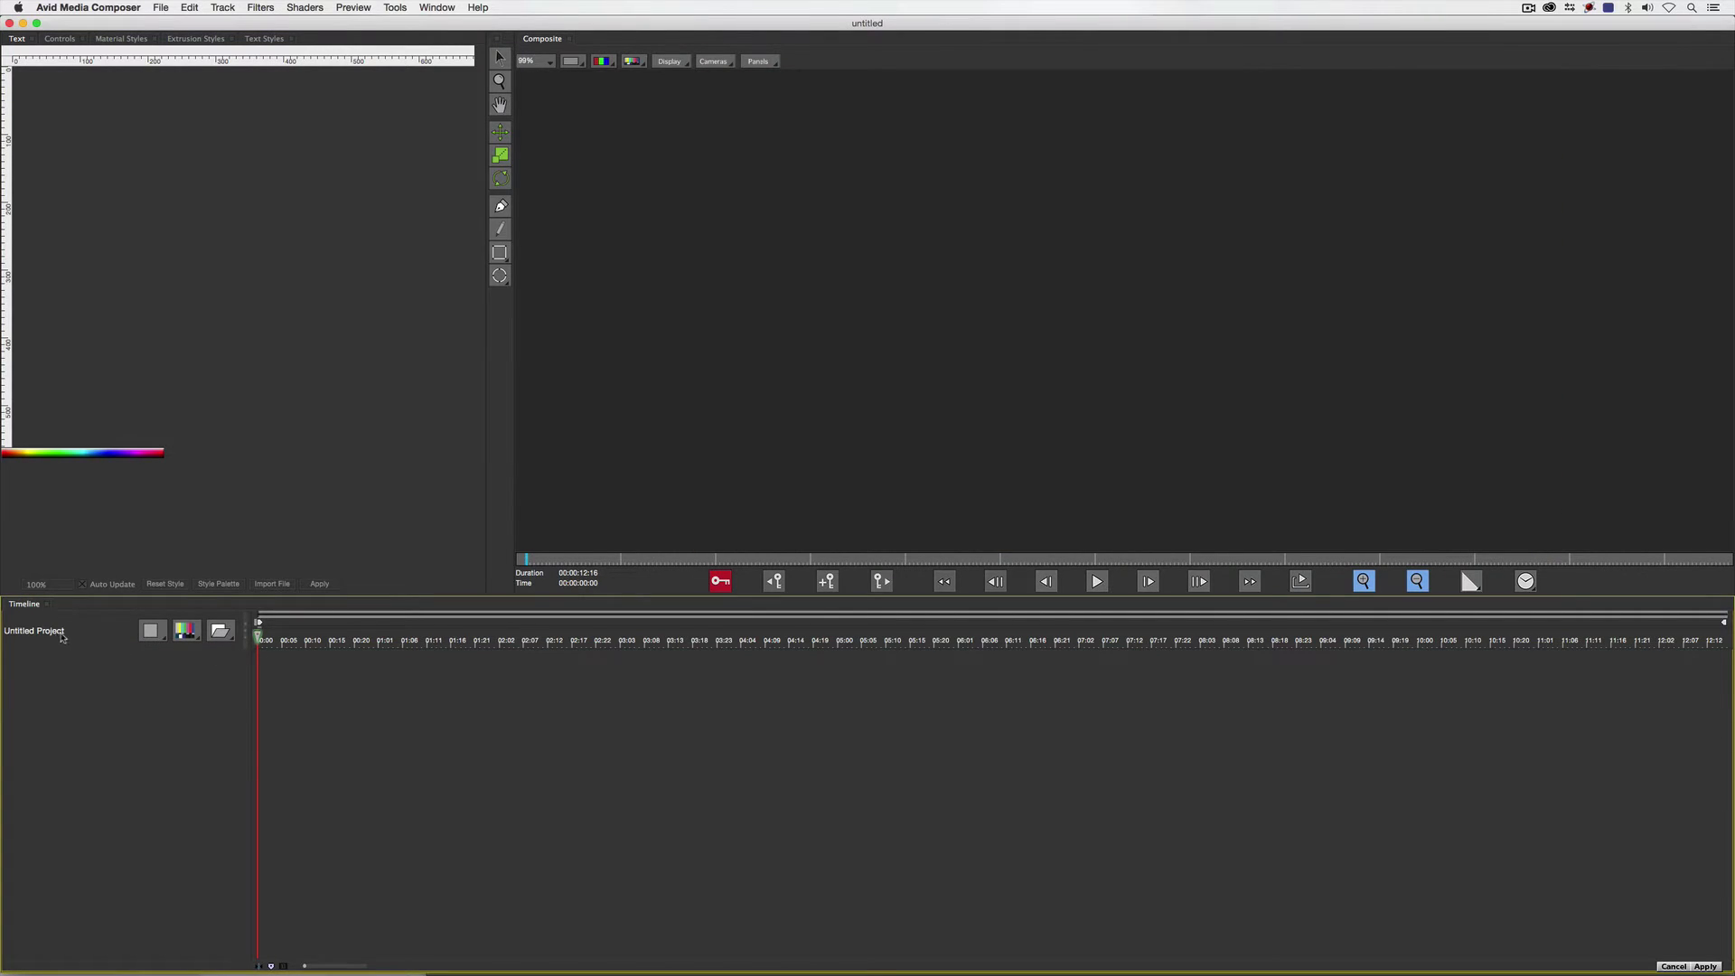
left_click(198, 641)
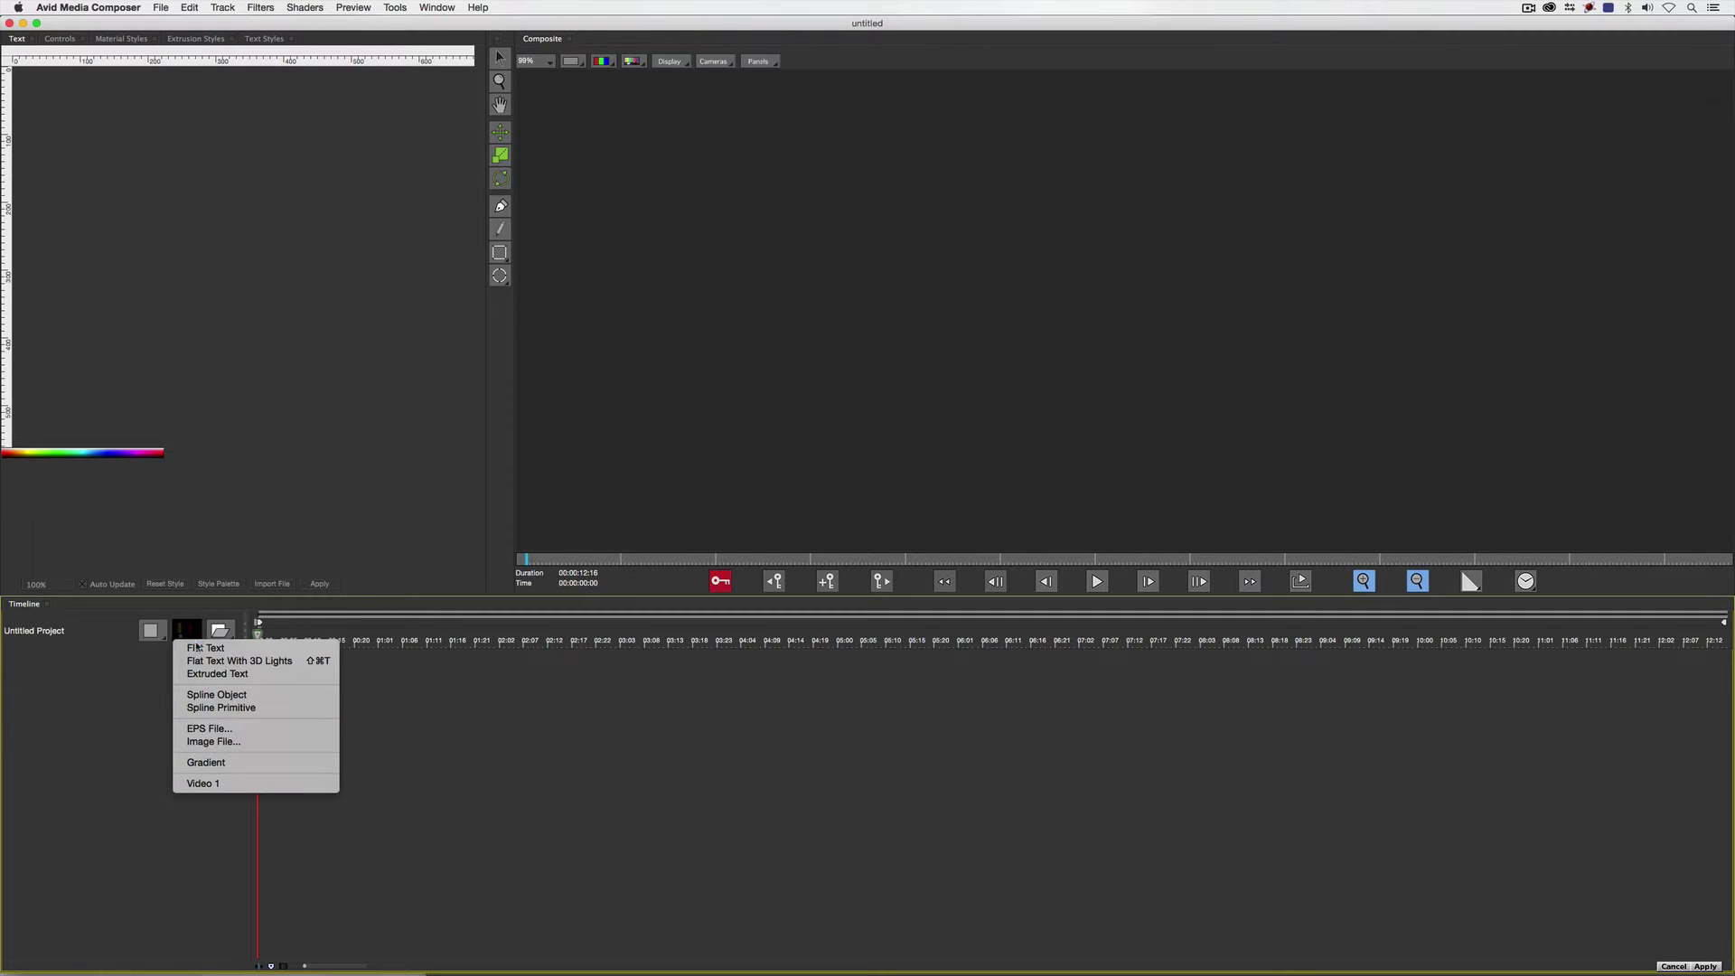
left_click(205, 648)
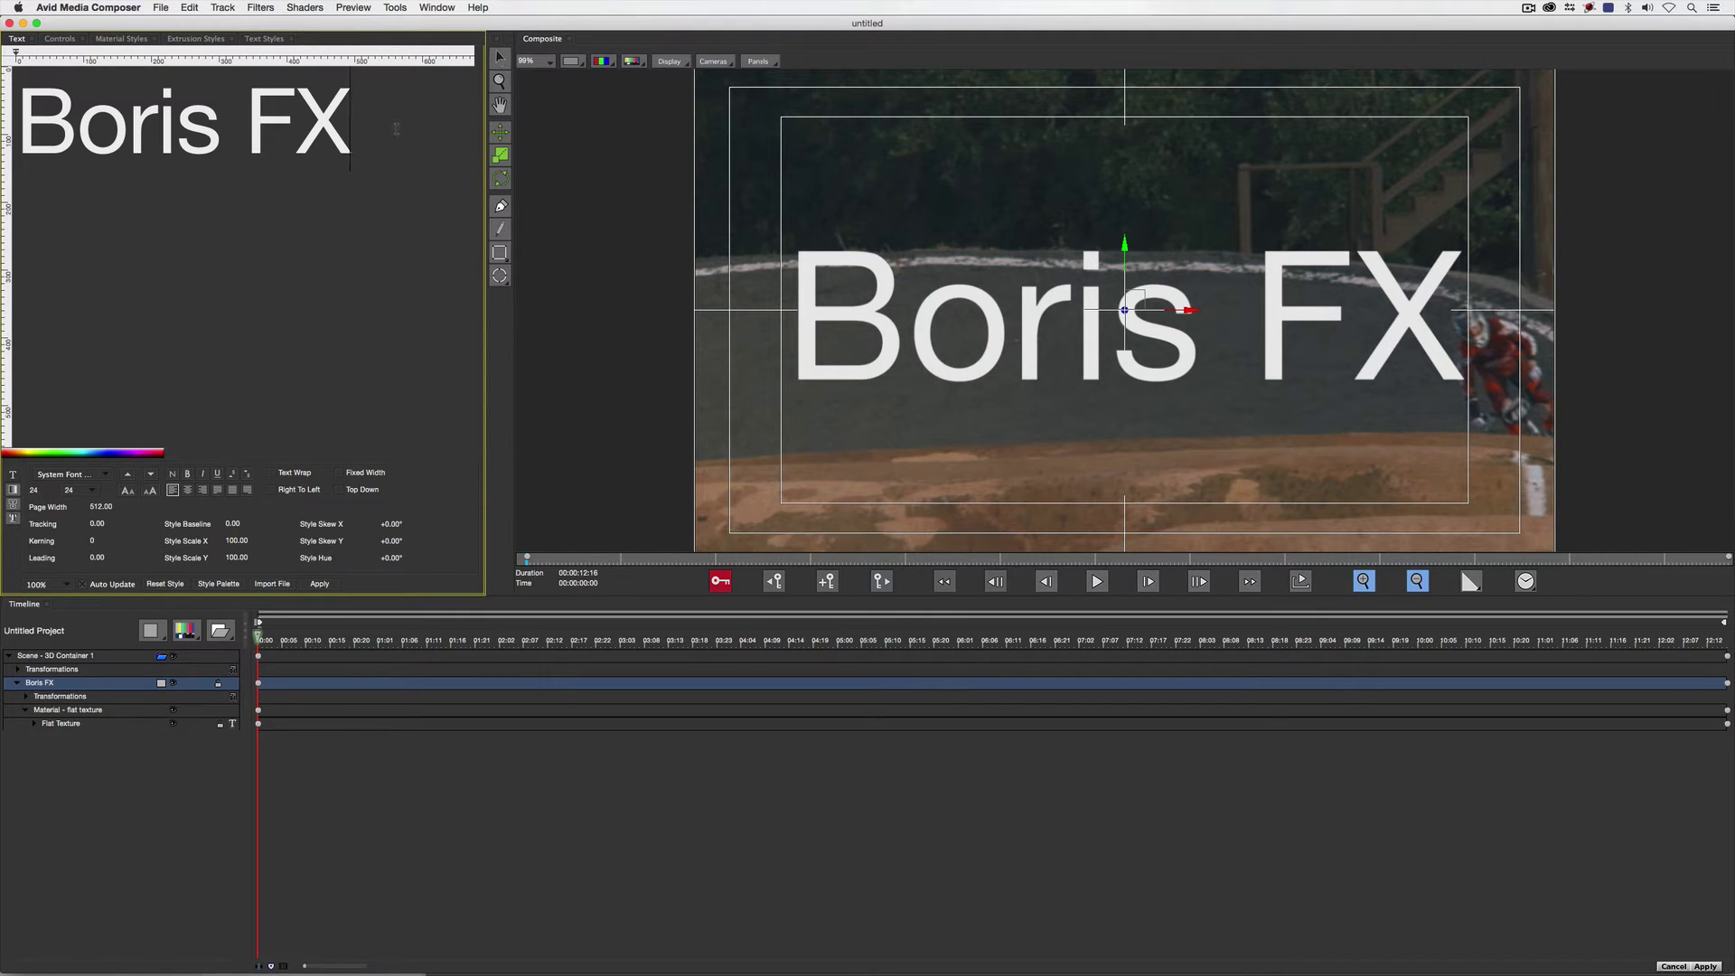
left_click_drag(396, 129, 17, 131)
- Set the Boris FX text to font size 24 and copy it
type("2")
key("Return")
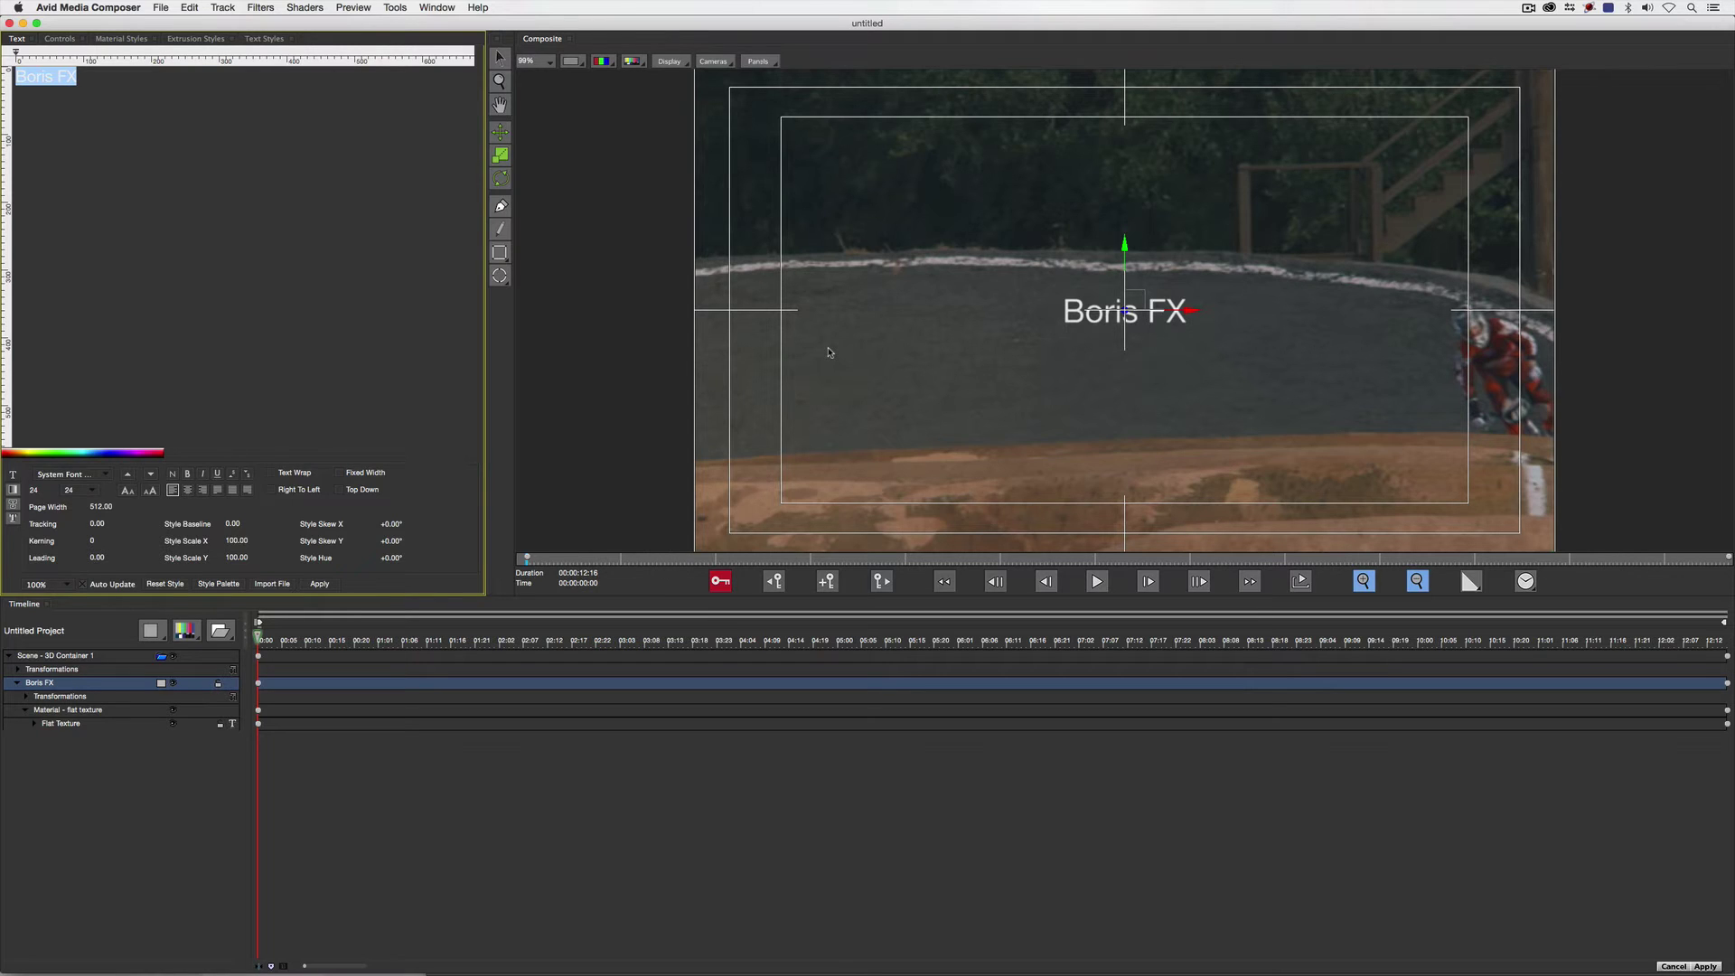
key("super+c")
left_click(104, 76)
- Paste several extra Boris FX lines, then delete them, leaving a single line
key("super+v")
key("Return")
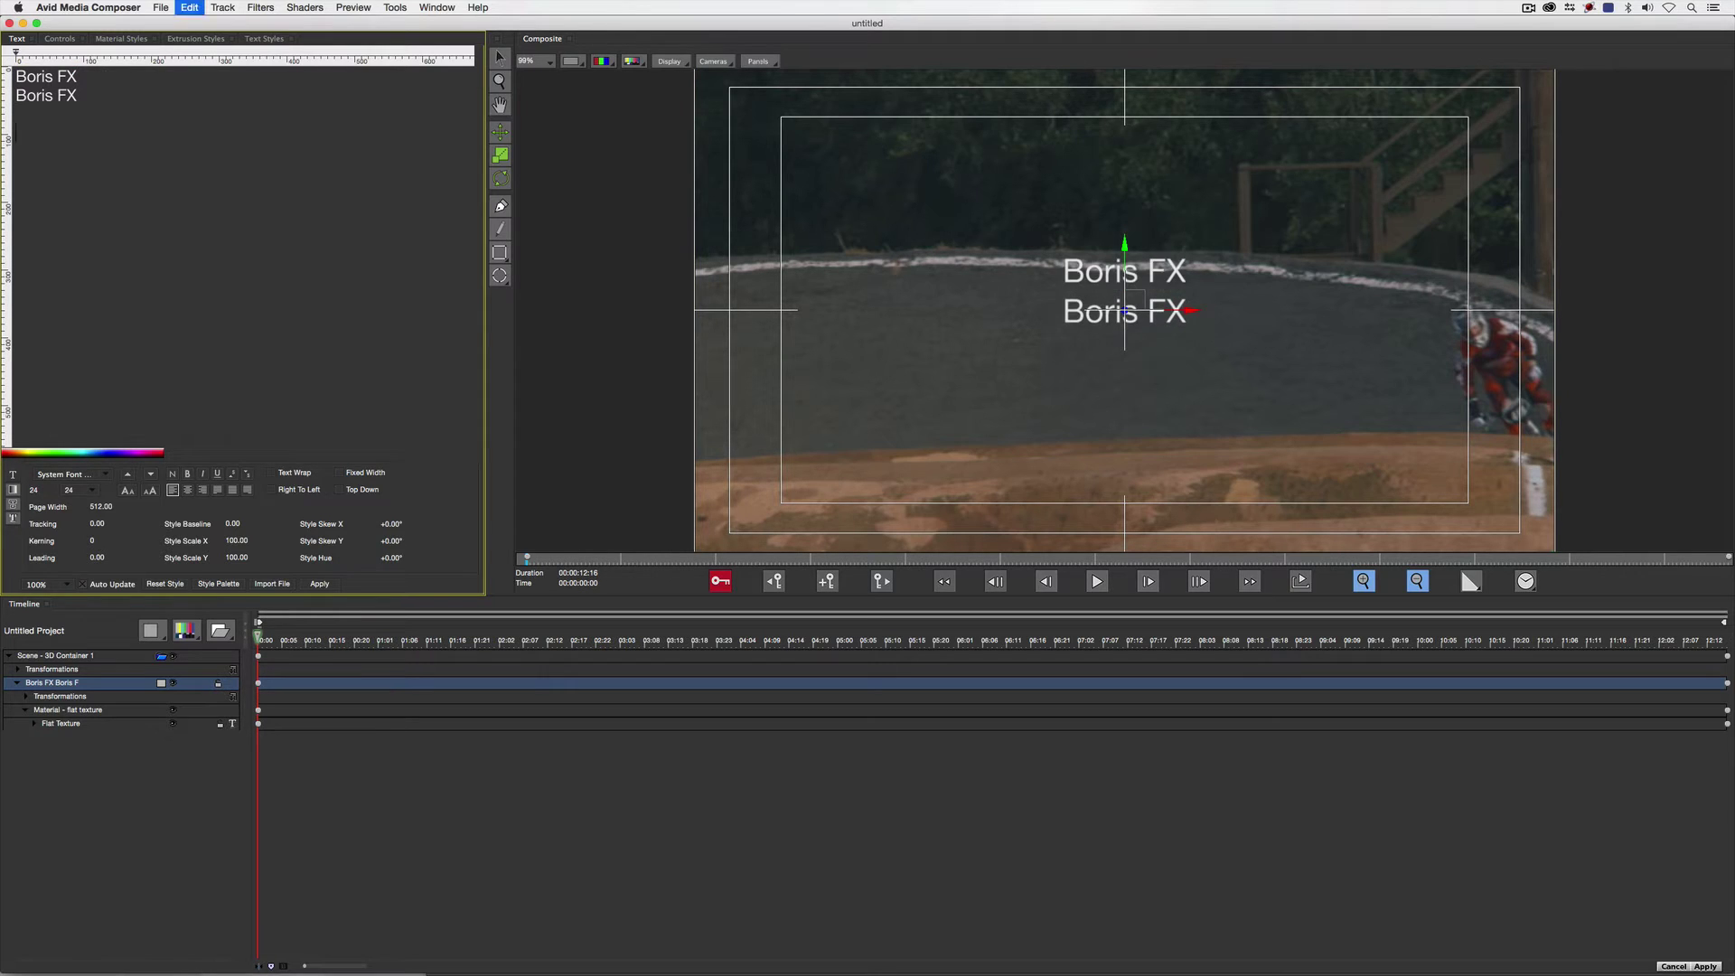
key("super+v")
key("Return")
key("super+v")
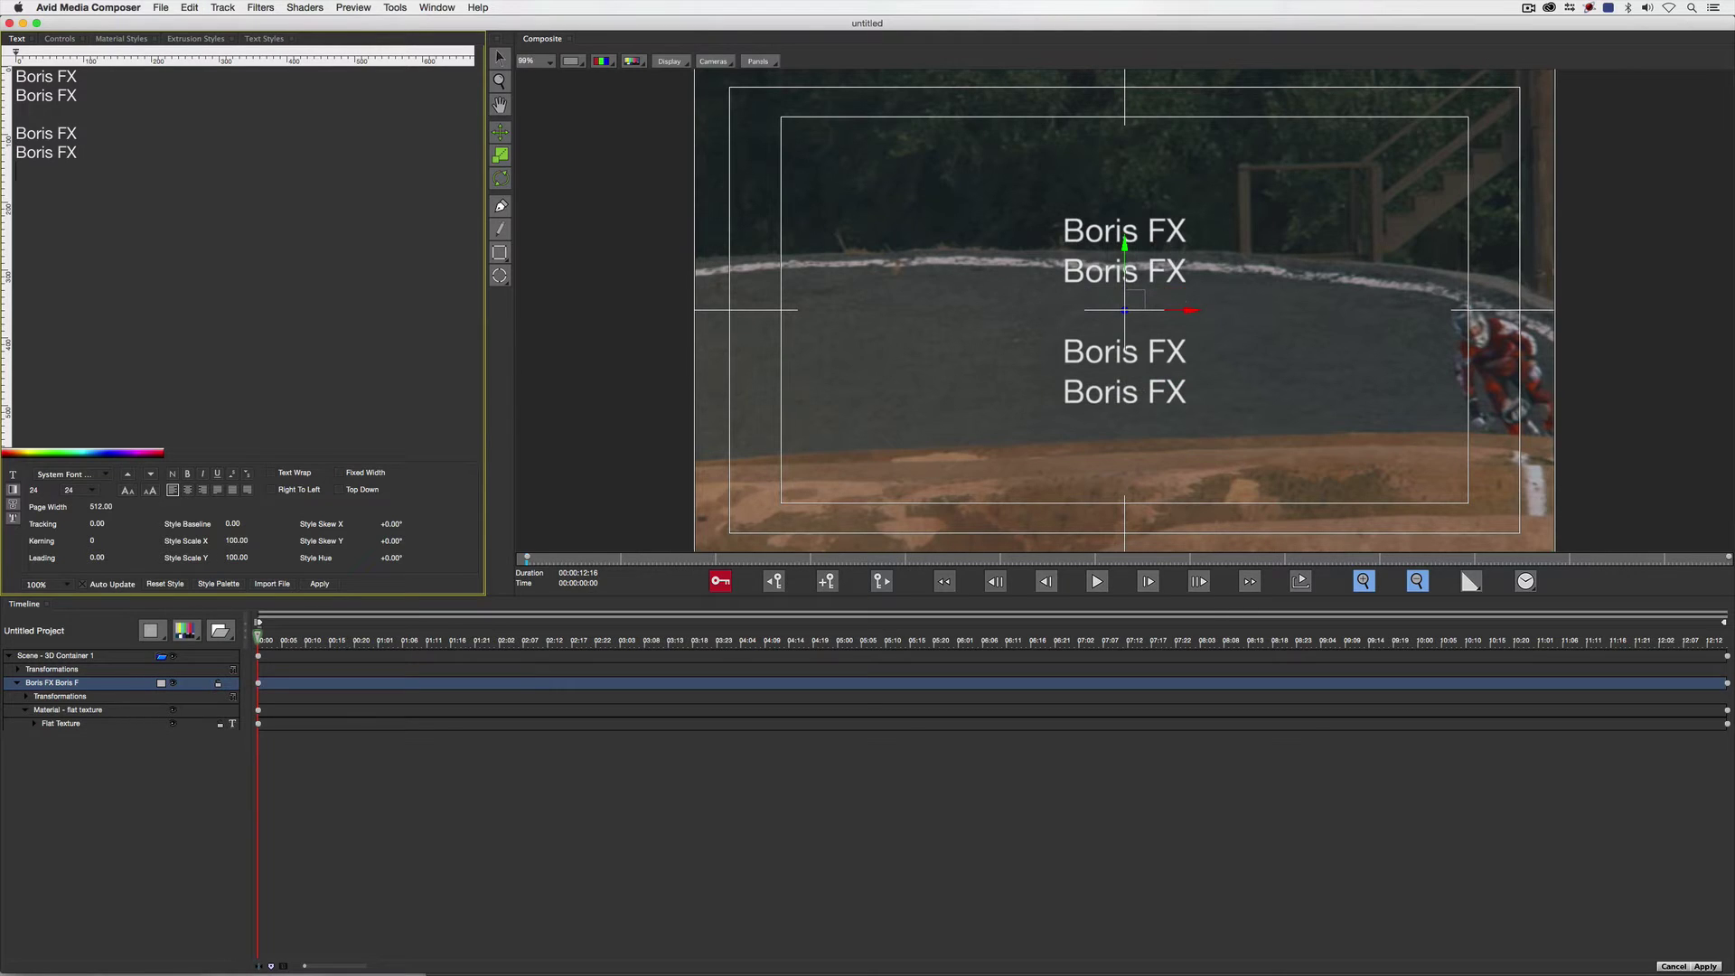
key("Return")
key("super+v")
key("Return")
key("super+v")
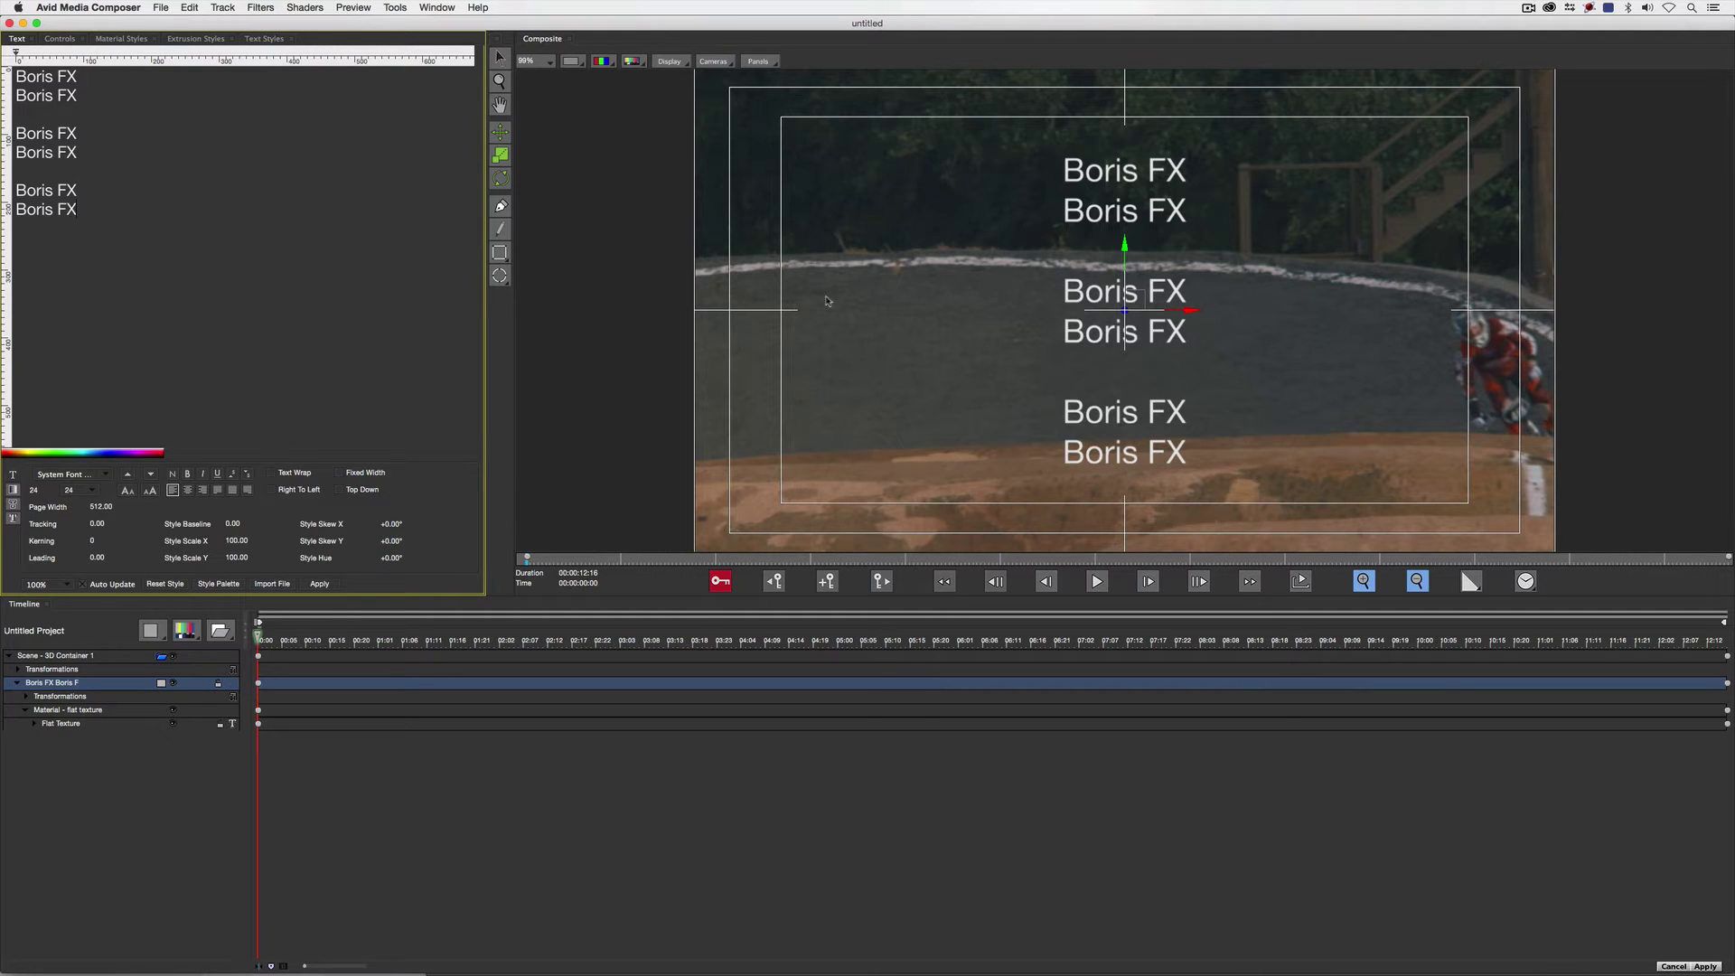
left_click_drag(90, 204, 13, 93)
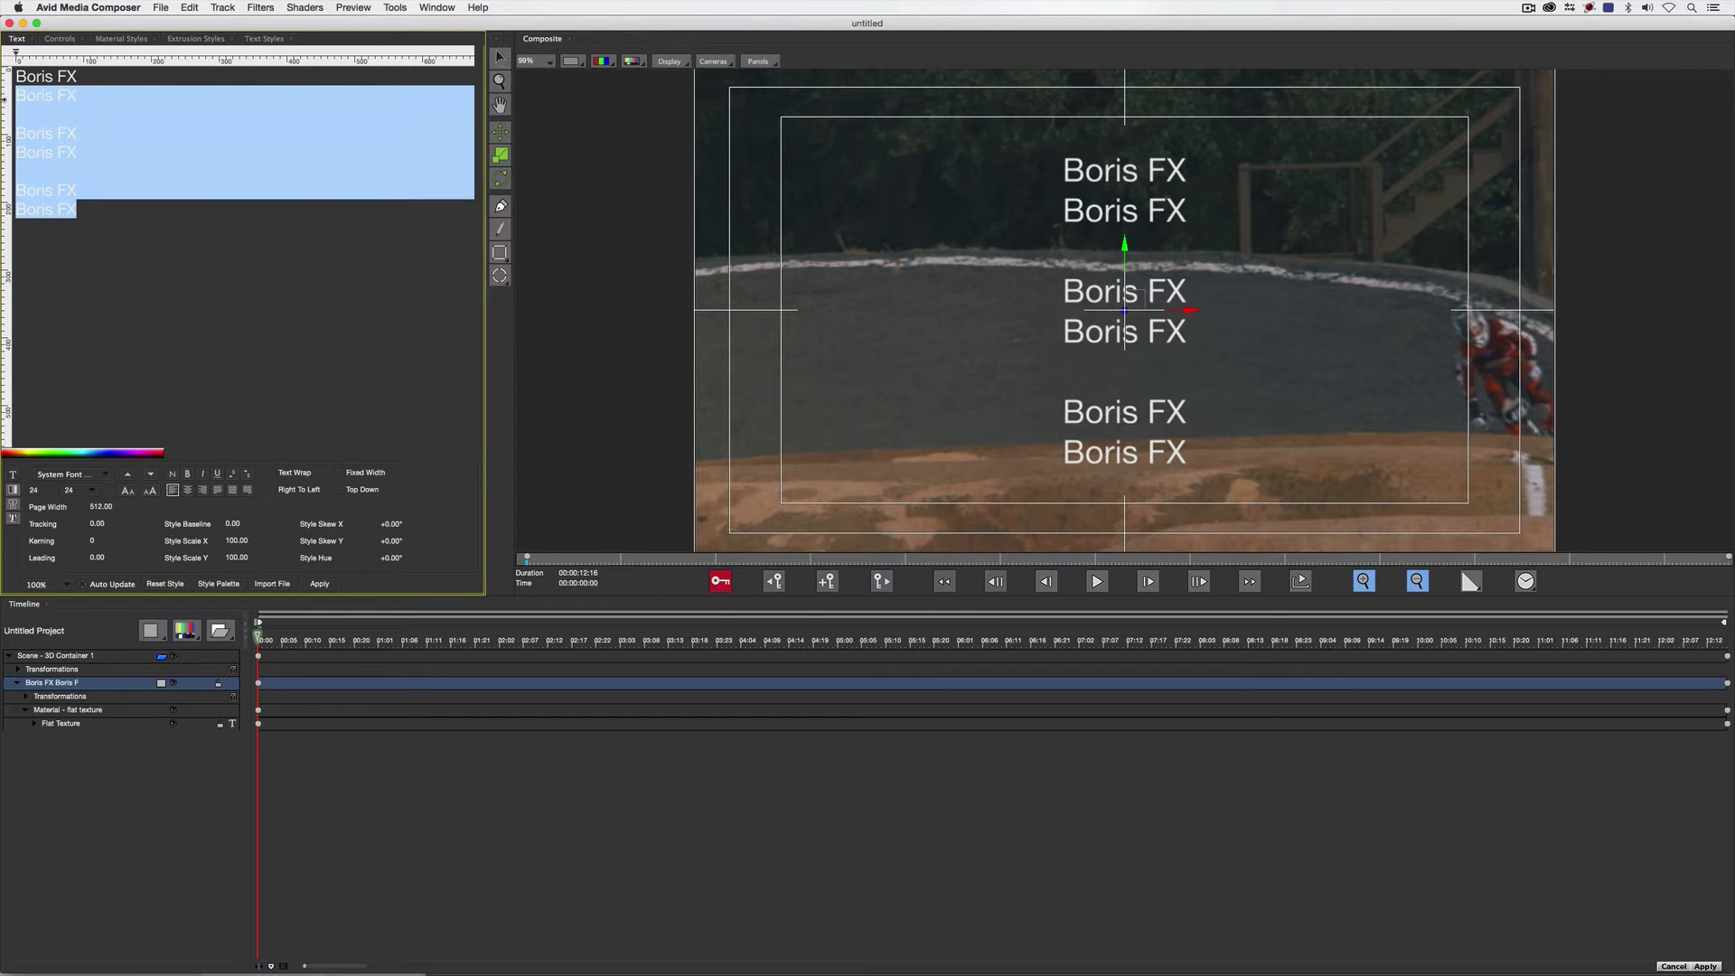
key("BackSpace")
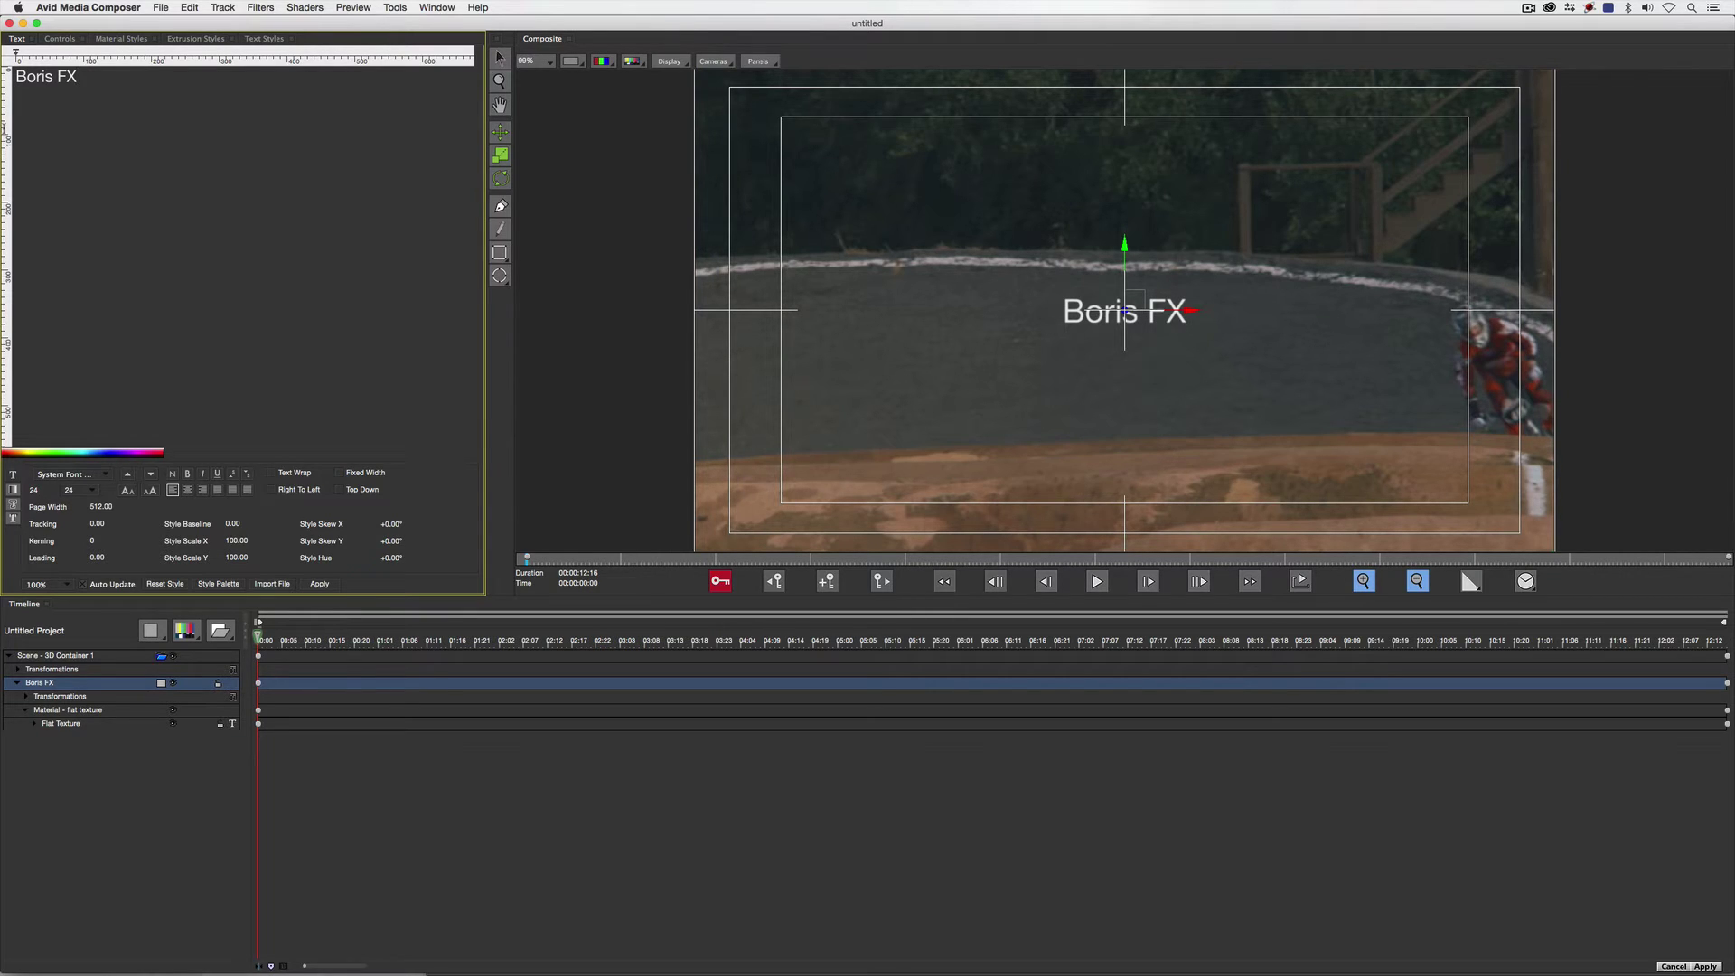
- Select all the Boris FX text and turn on Text Wrap
key("super+a")
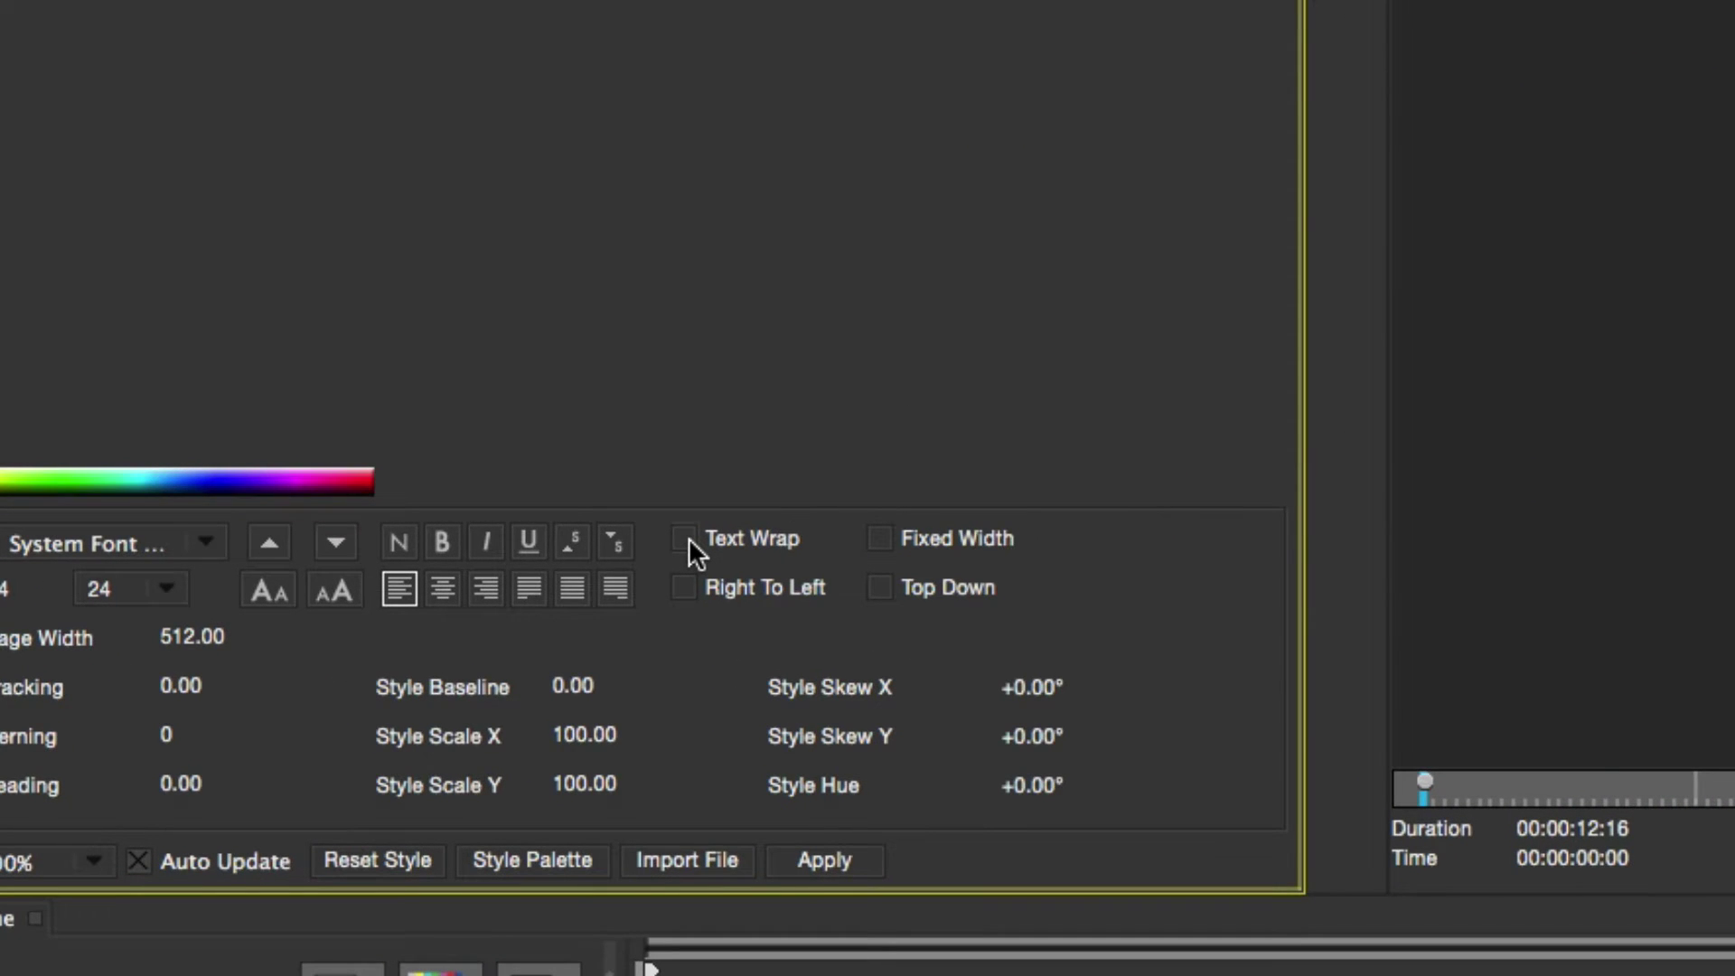
left_click(262, 222)
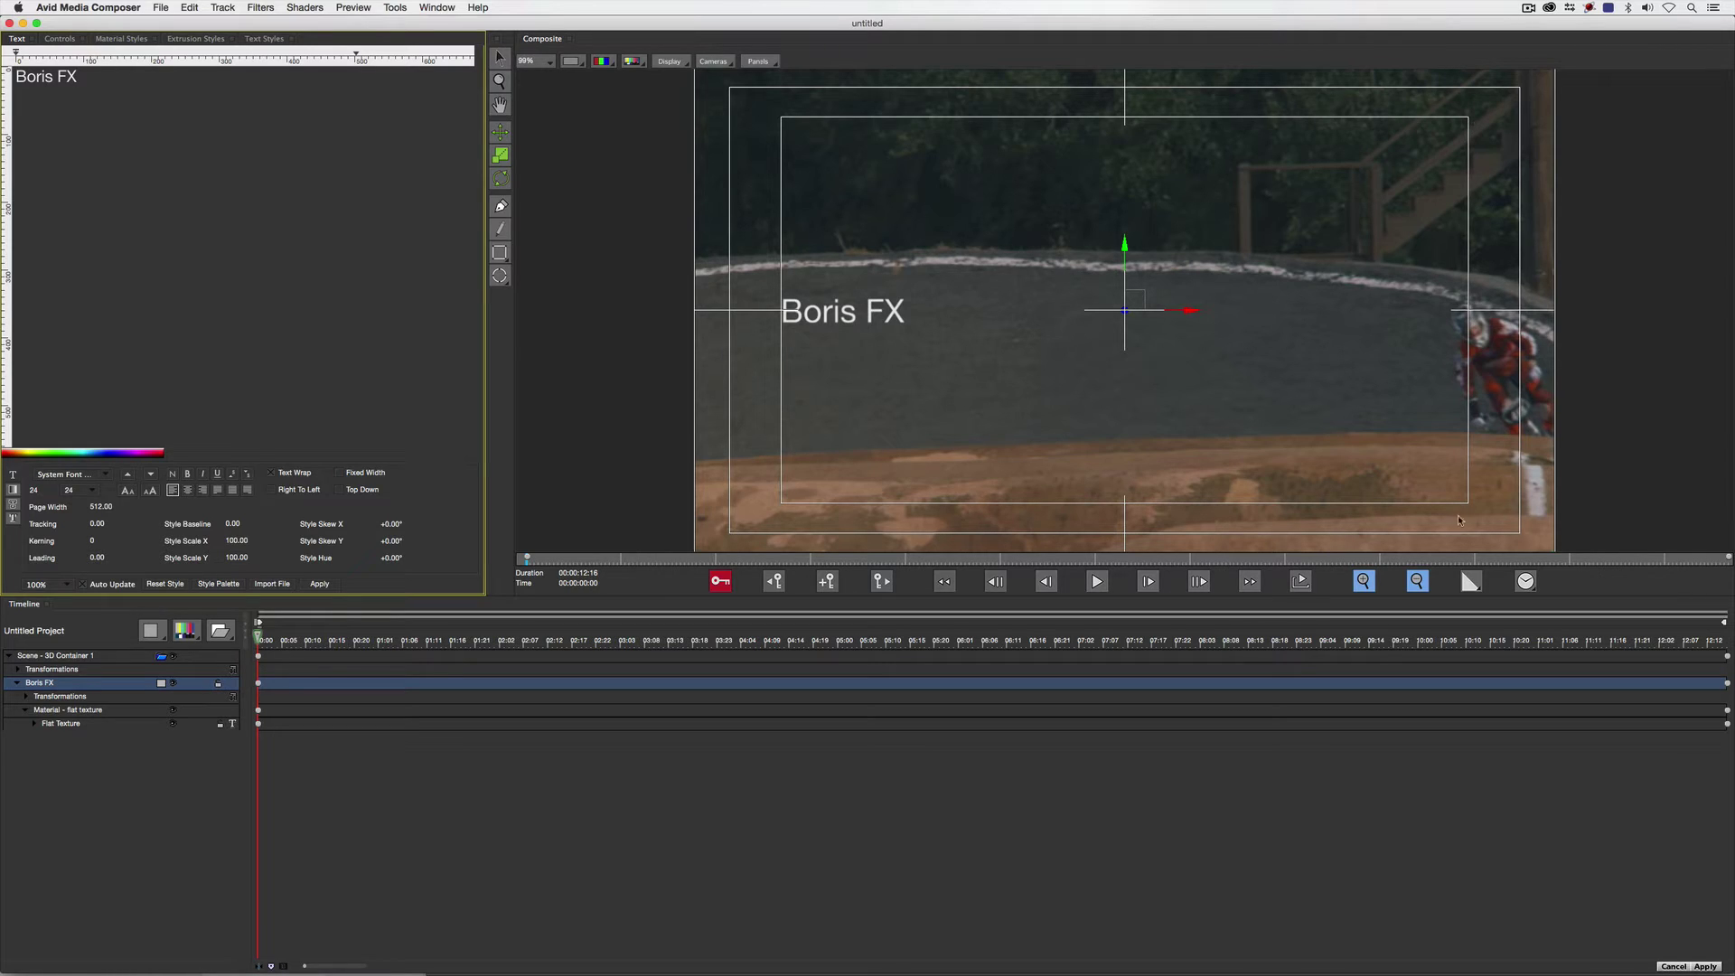
left_click(1135, 299)
left_click(99, 506)
type("560")
key("Return")
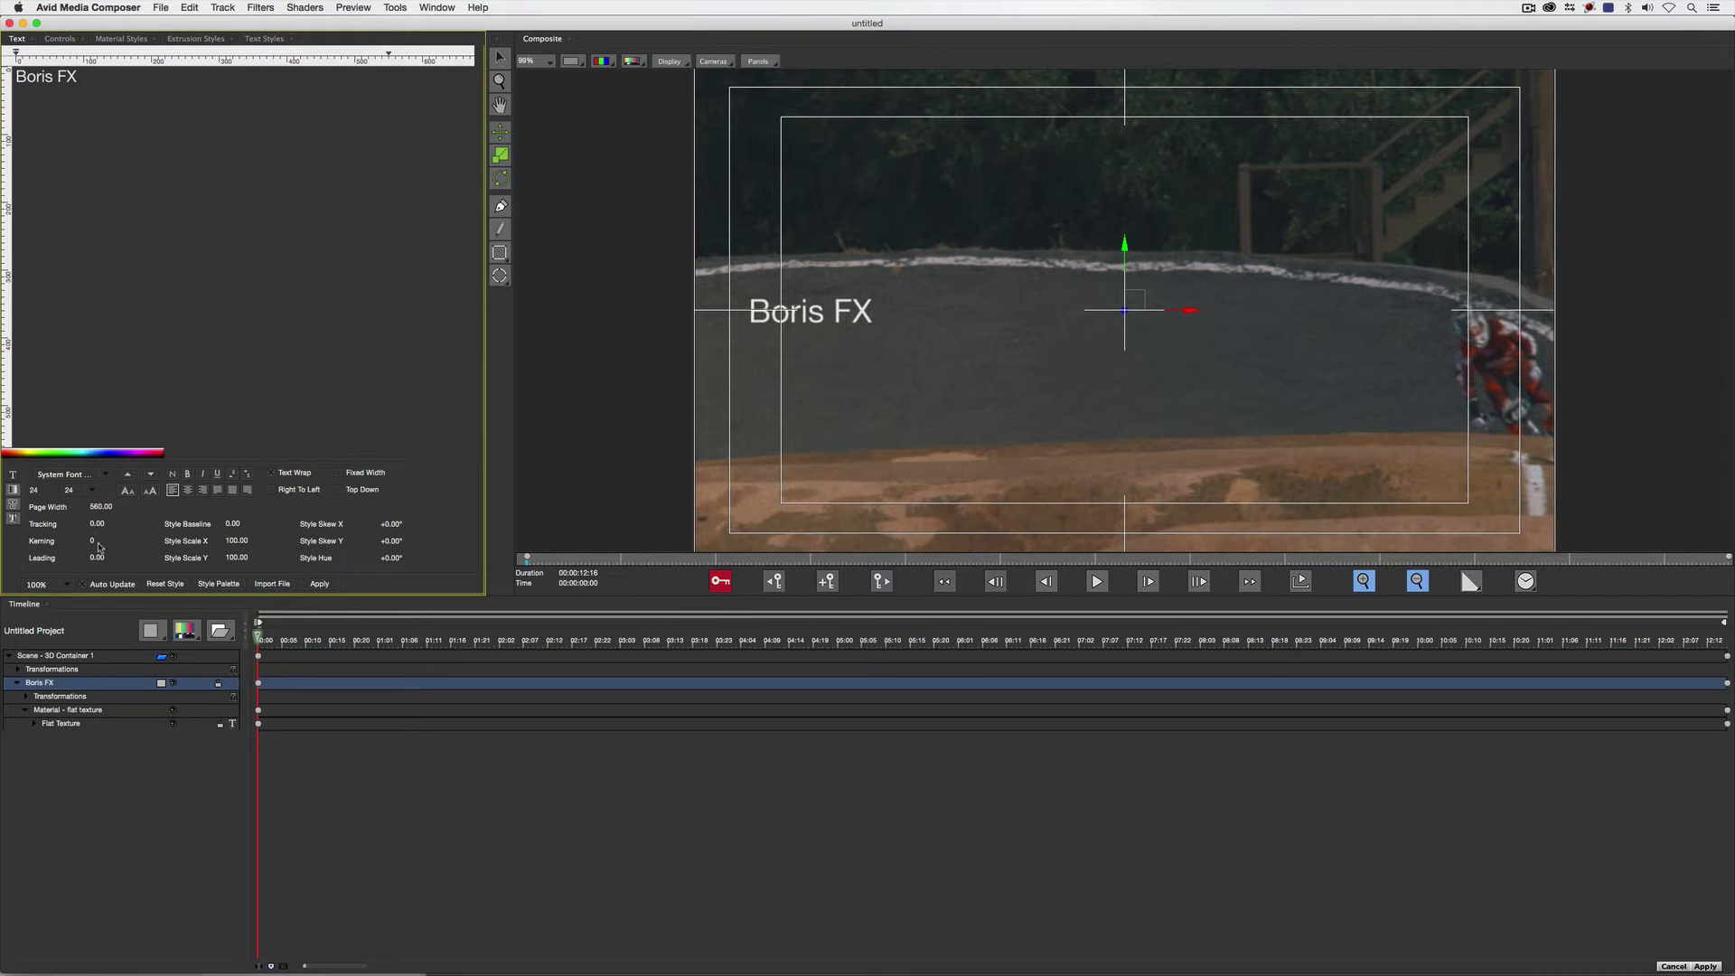
left_click(105, 508)
type("512")
key("Return")
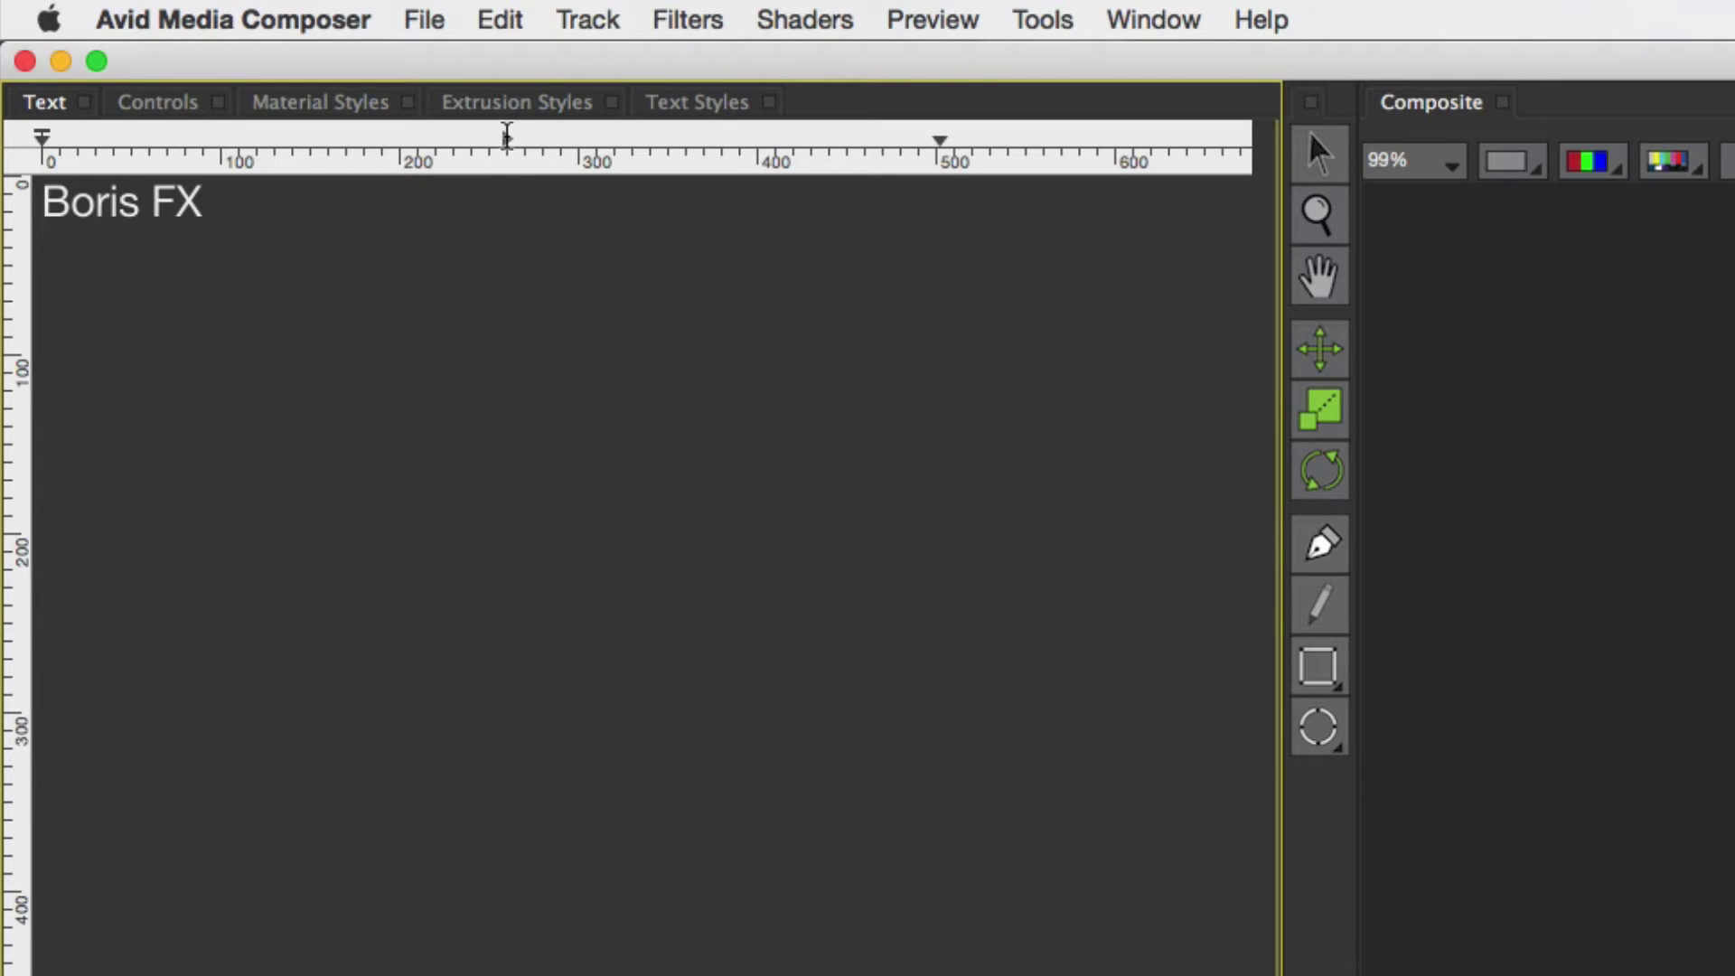
- Make the ruler tab stop a Center tab and tab the Boris FX line onto it
right_click(507, 140)
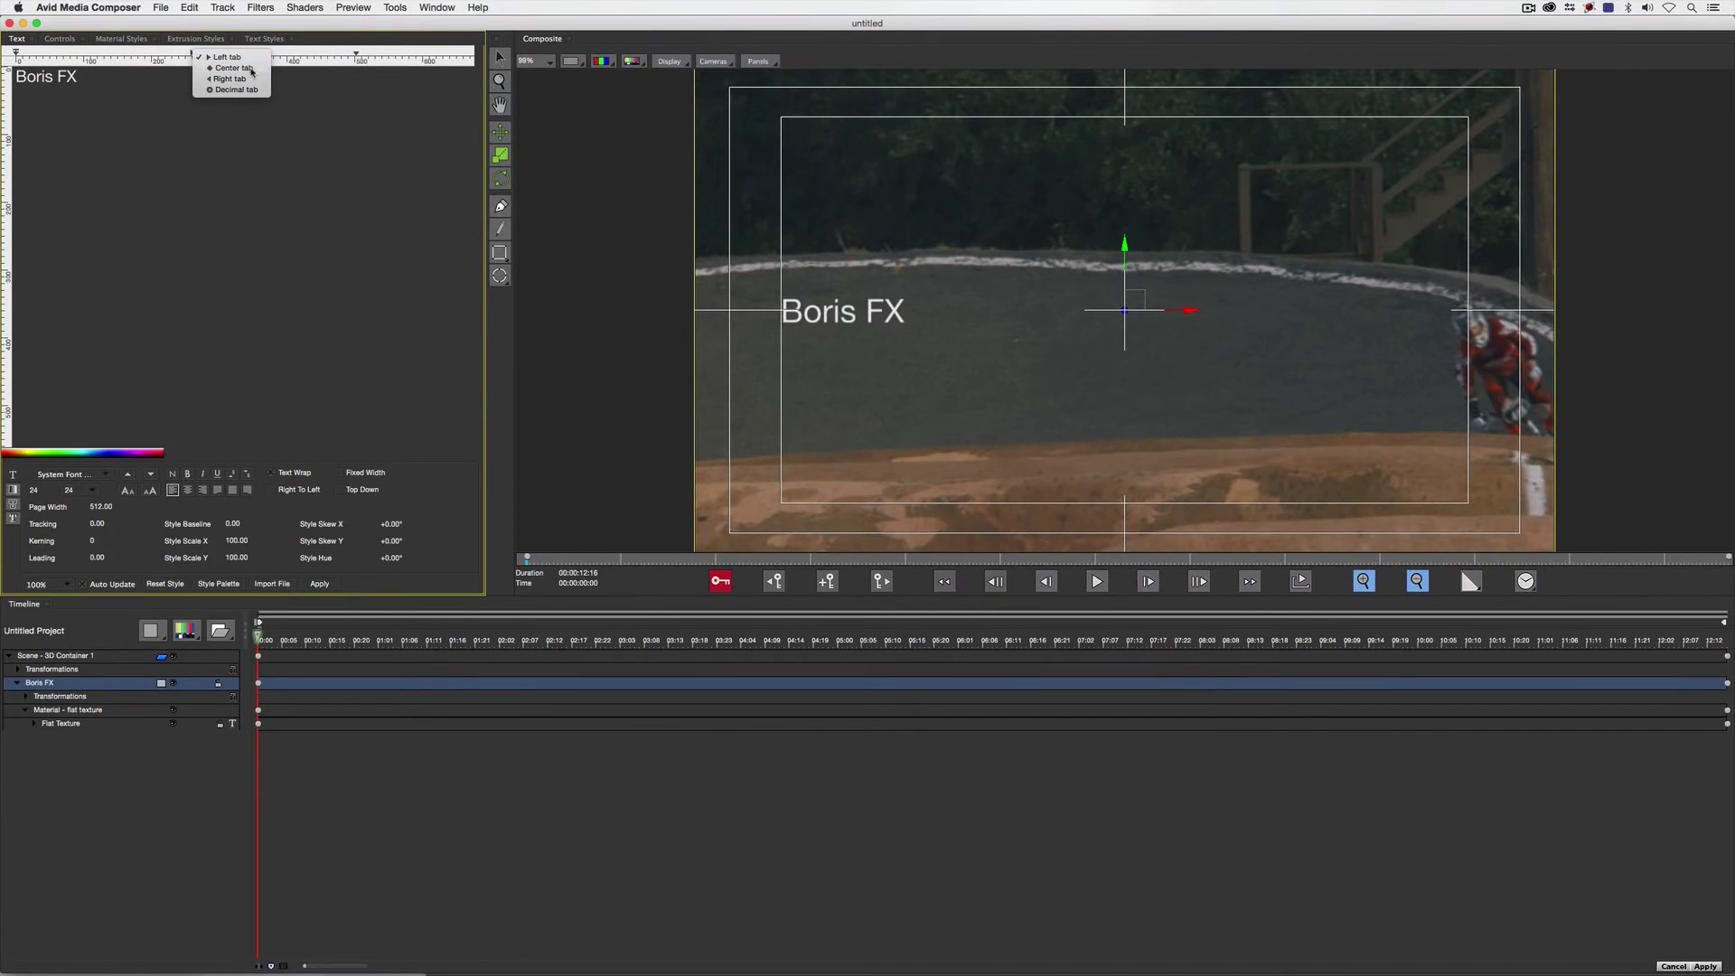
left_click(251, 69)
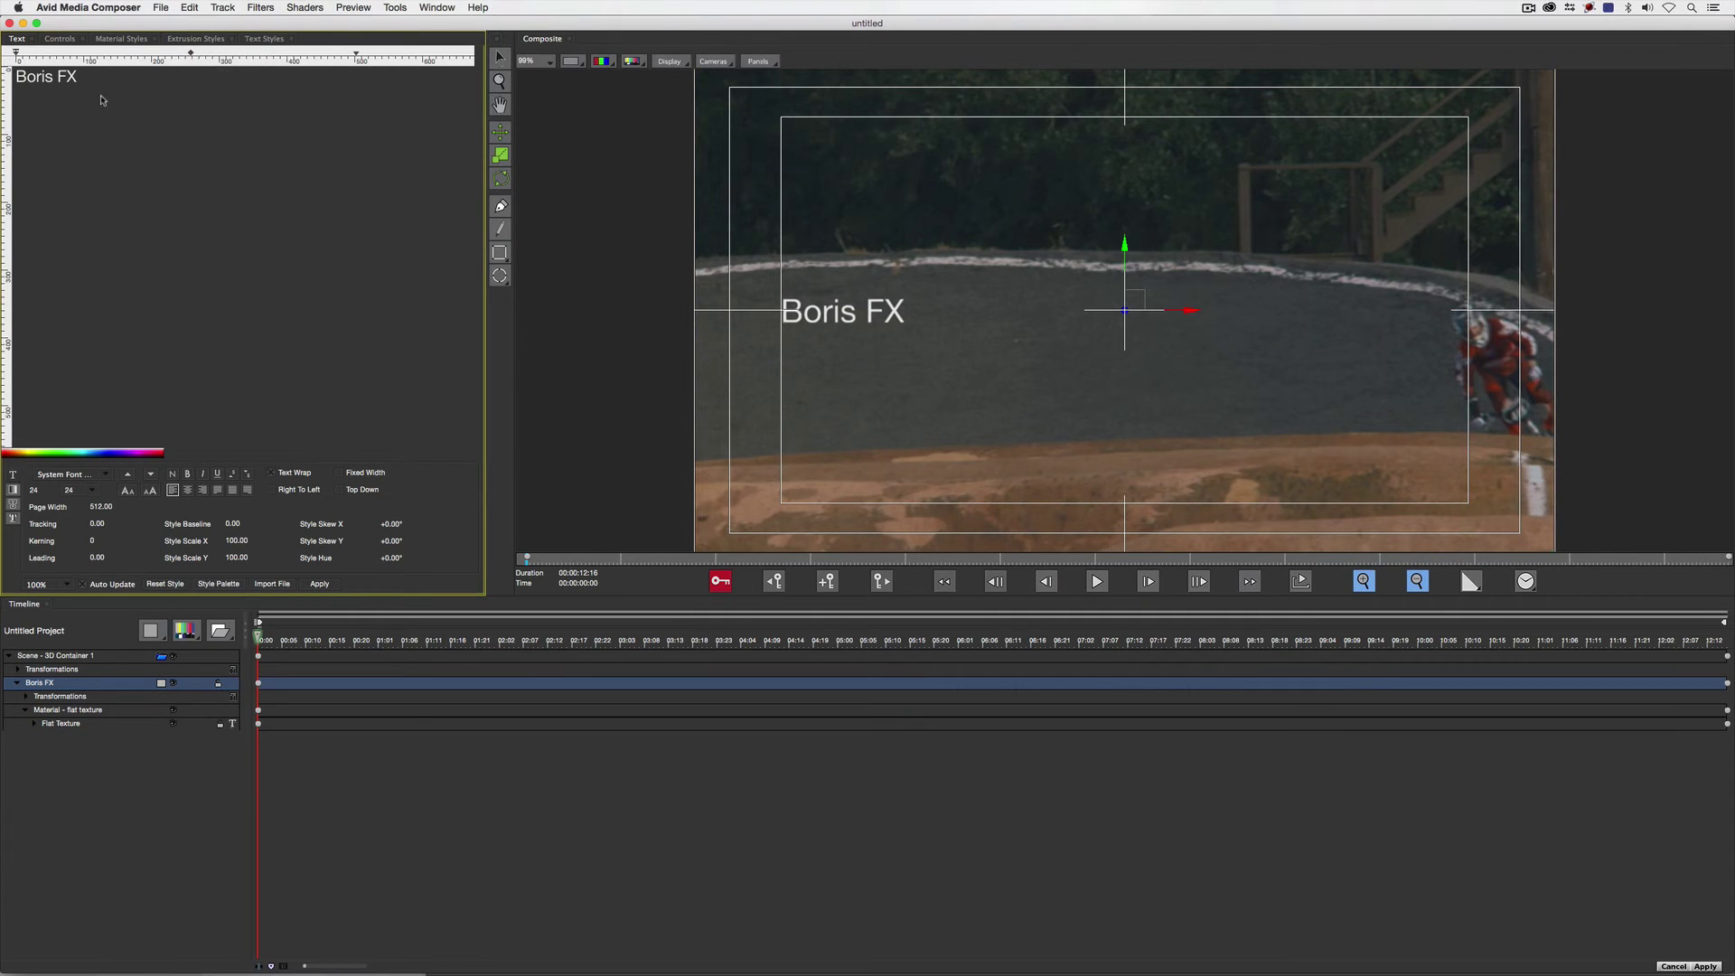
double_click(19, 81)
left_click(19, 80)
key("Tab")
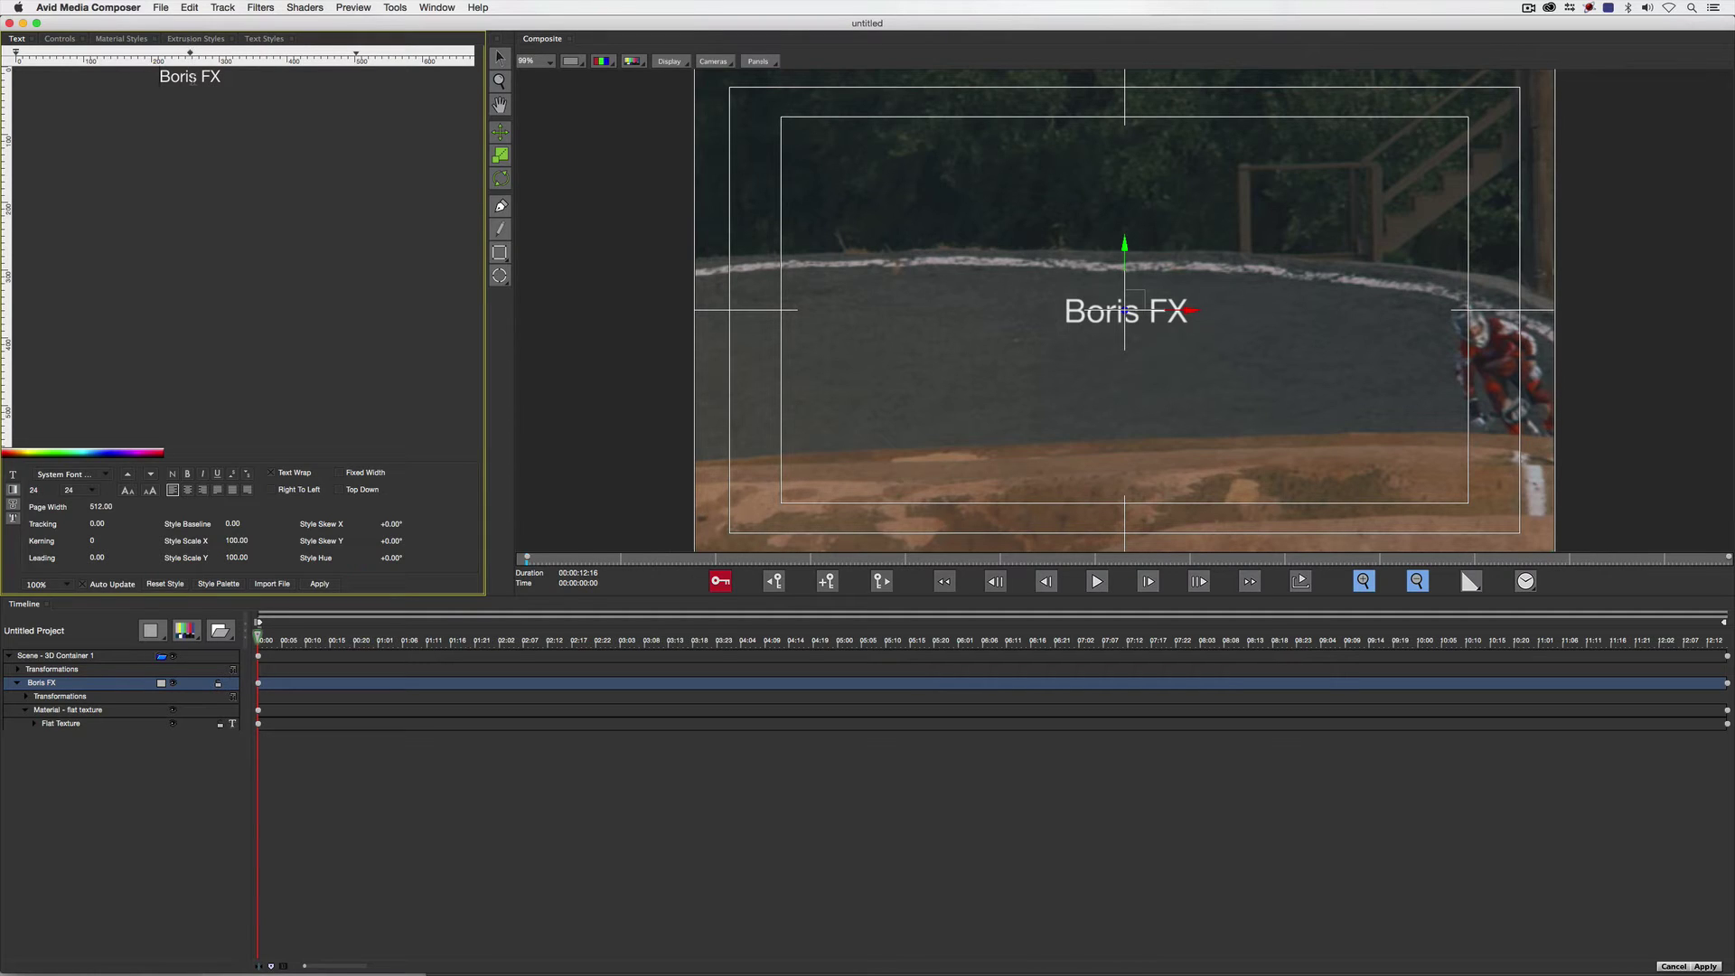
- Change the tab stop to a Left tab, then settle on a Right tab
left_click(191, 53)
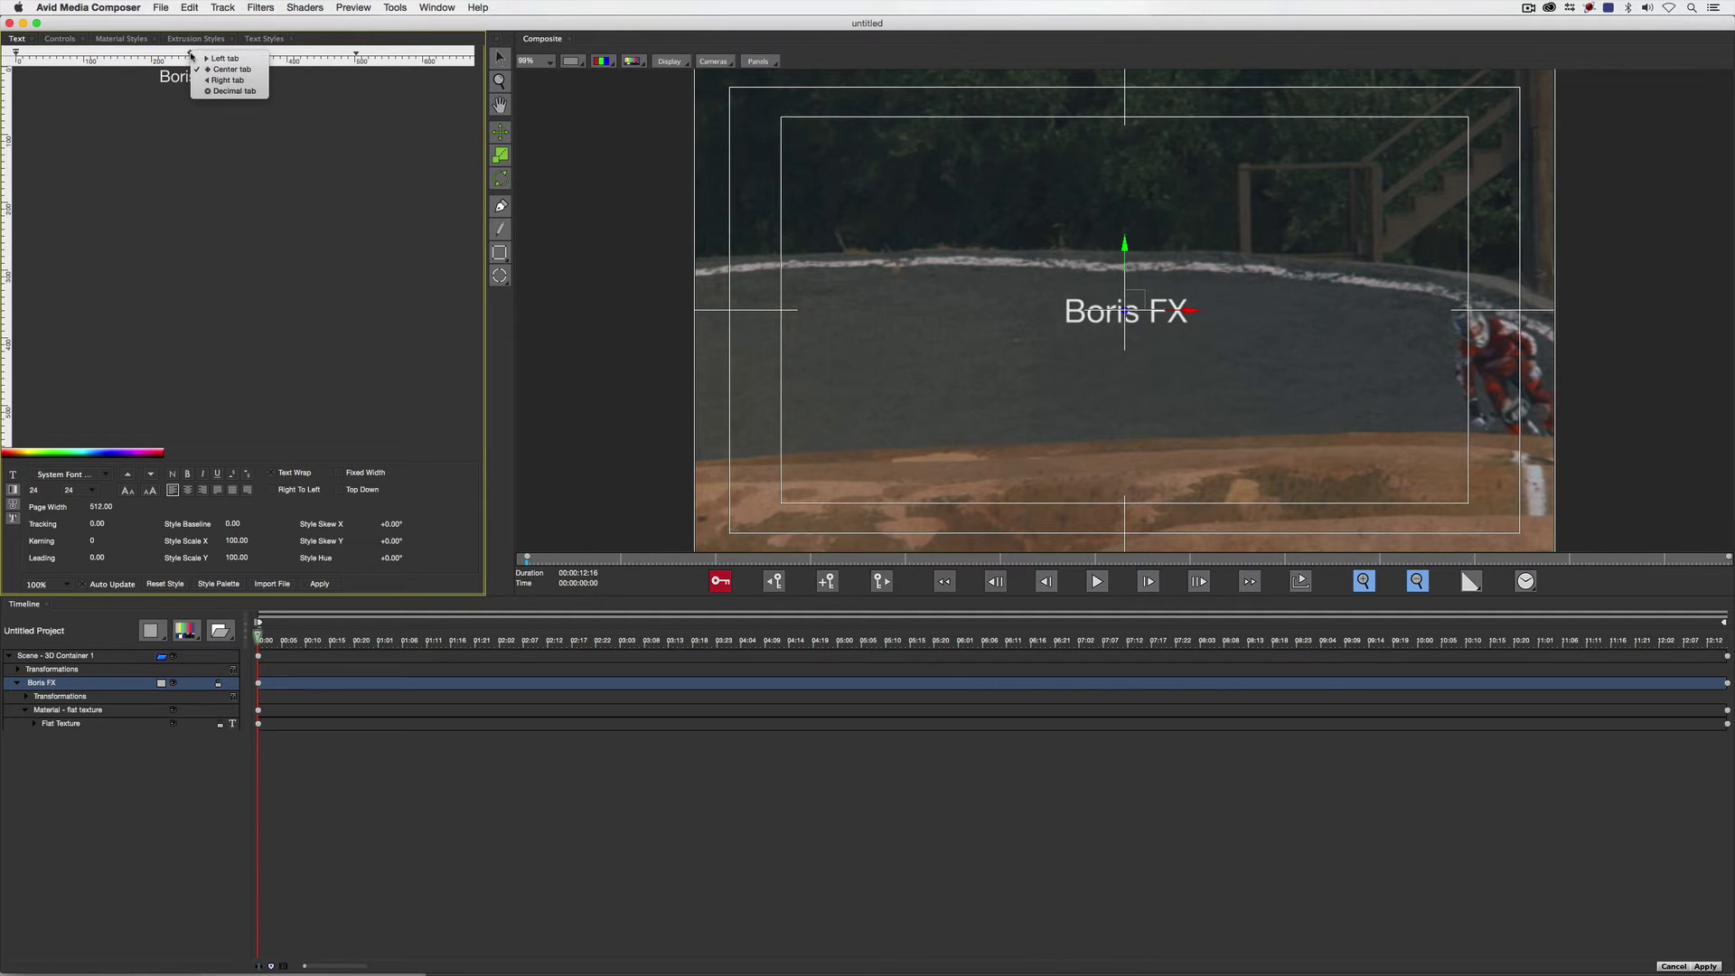
left_click(200, 59)
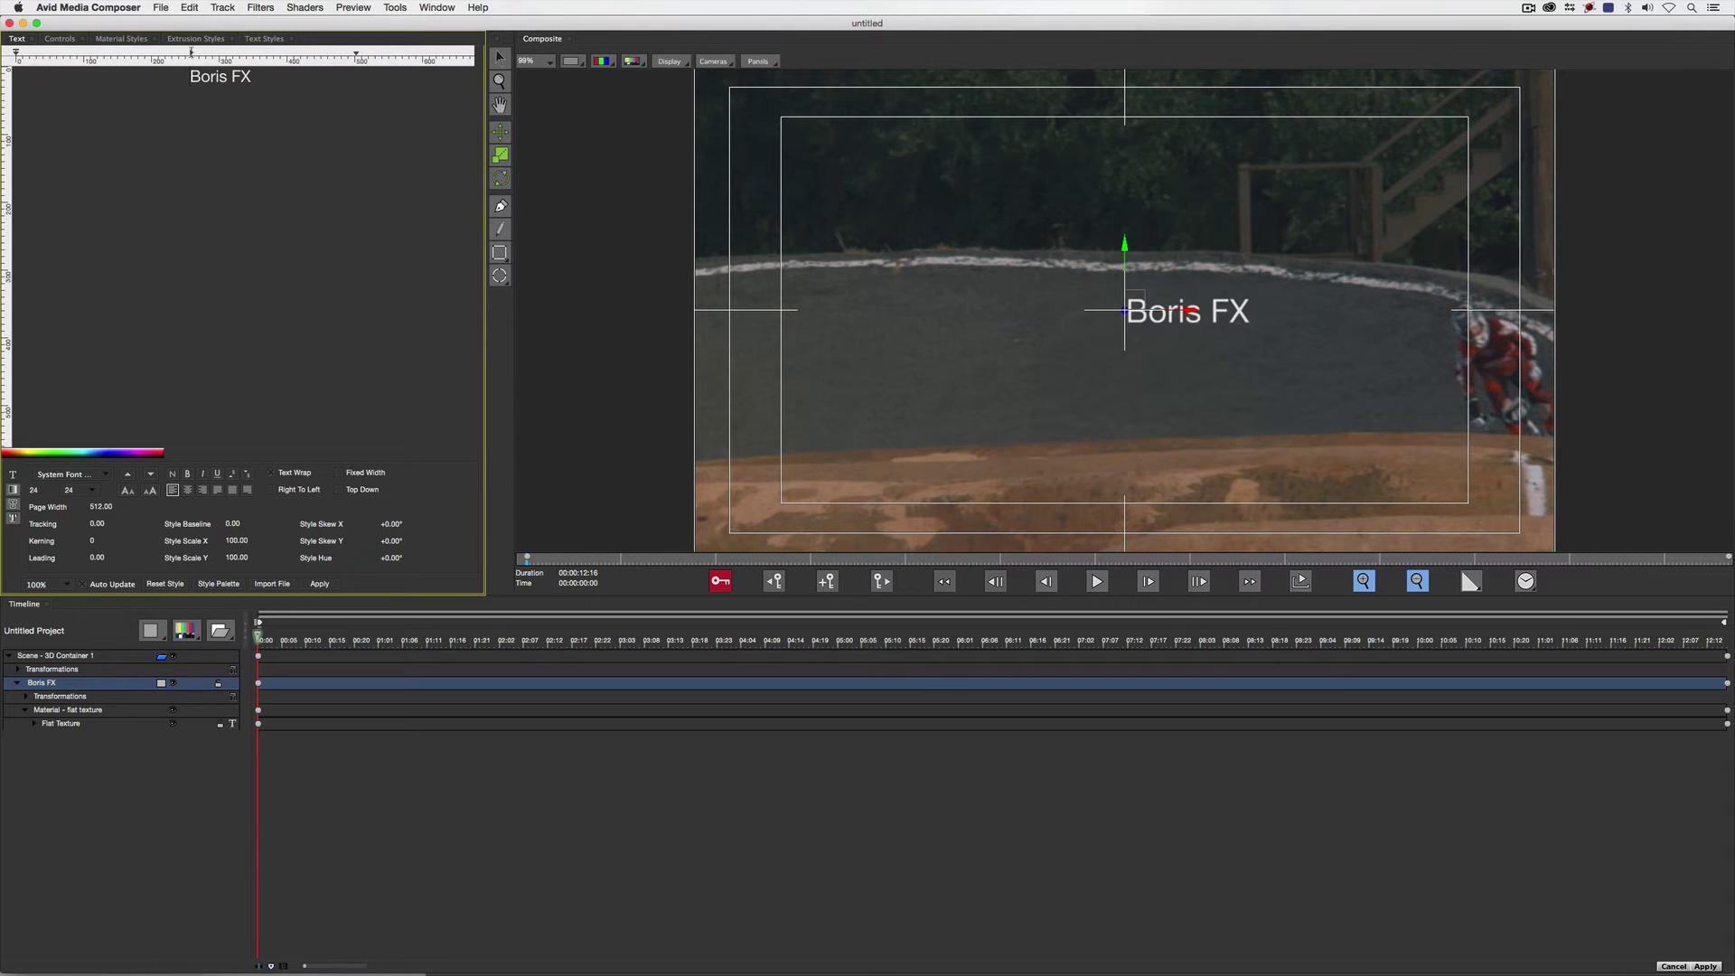
left_click(190, 52)
left_click(217, 80)
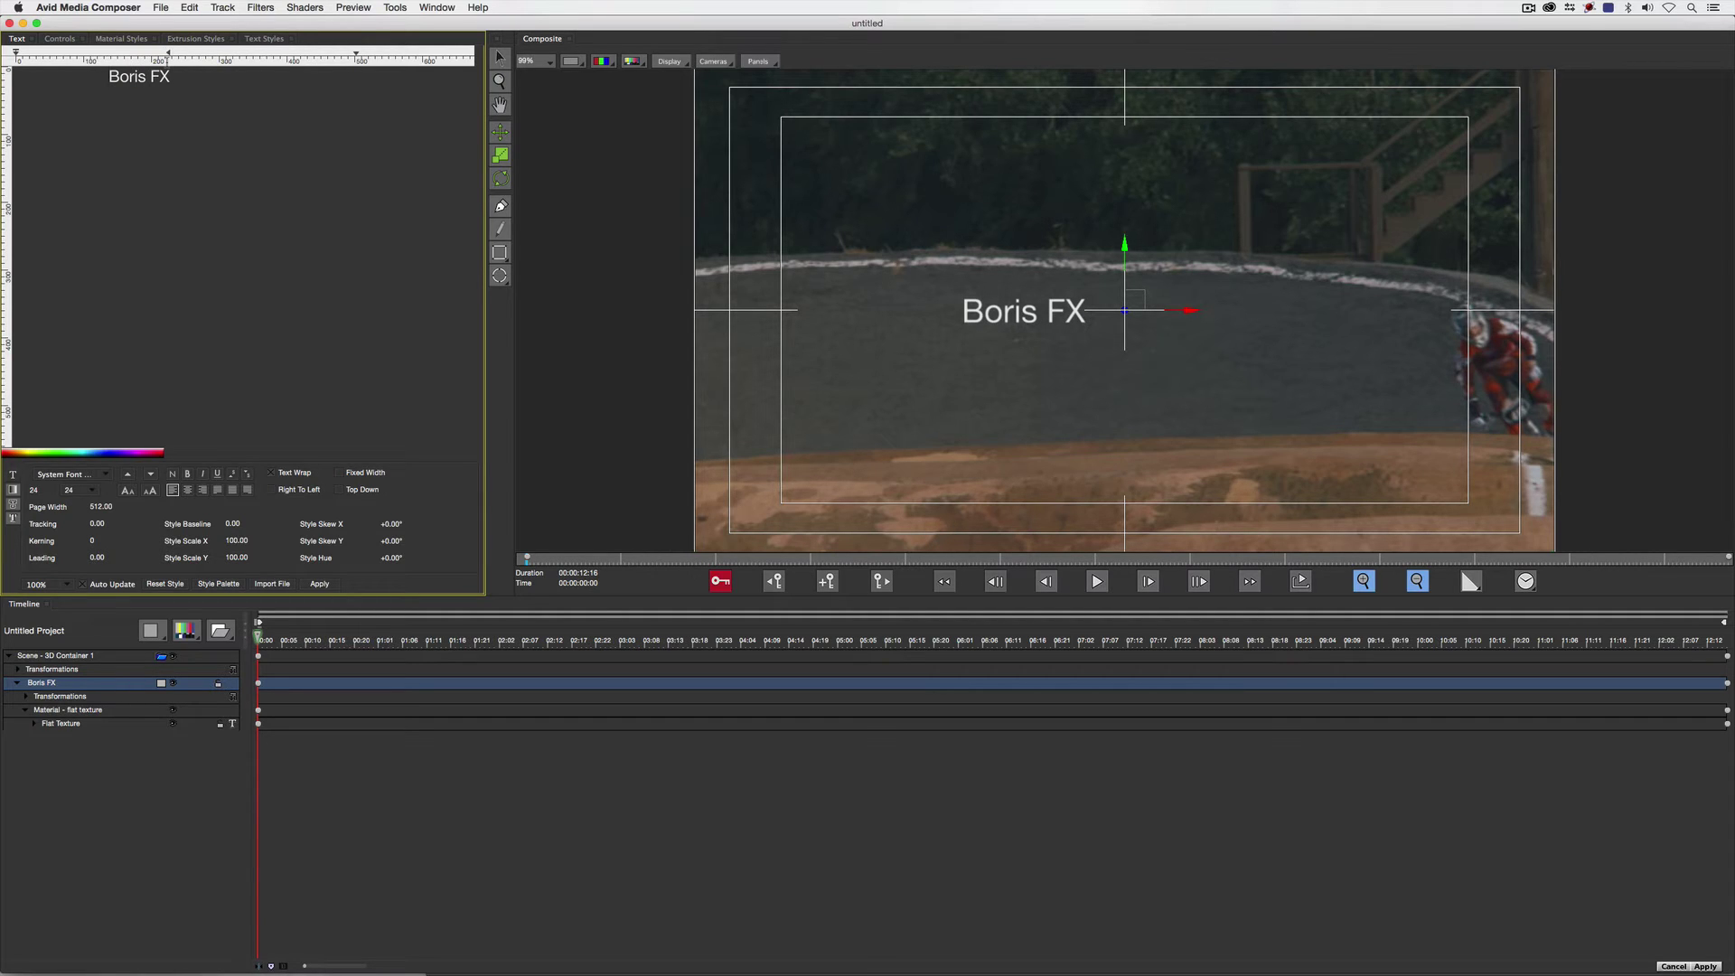
- Duplicate the Boris FX line and shift the second line onto a later tab stop
left_click_drag(176, 78, 105, 78)
key("super+c")
left_click(180, 77)
key("Return")
key("super+v")
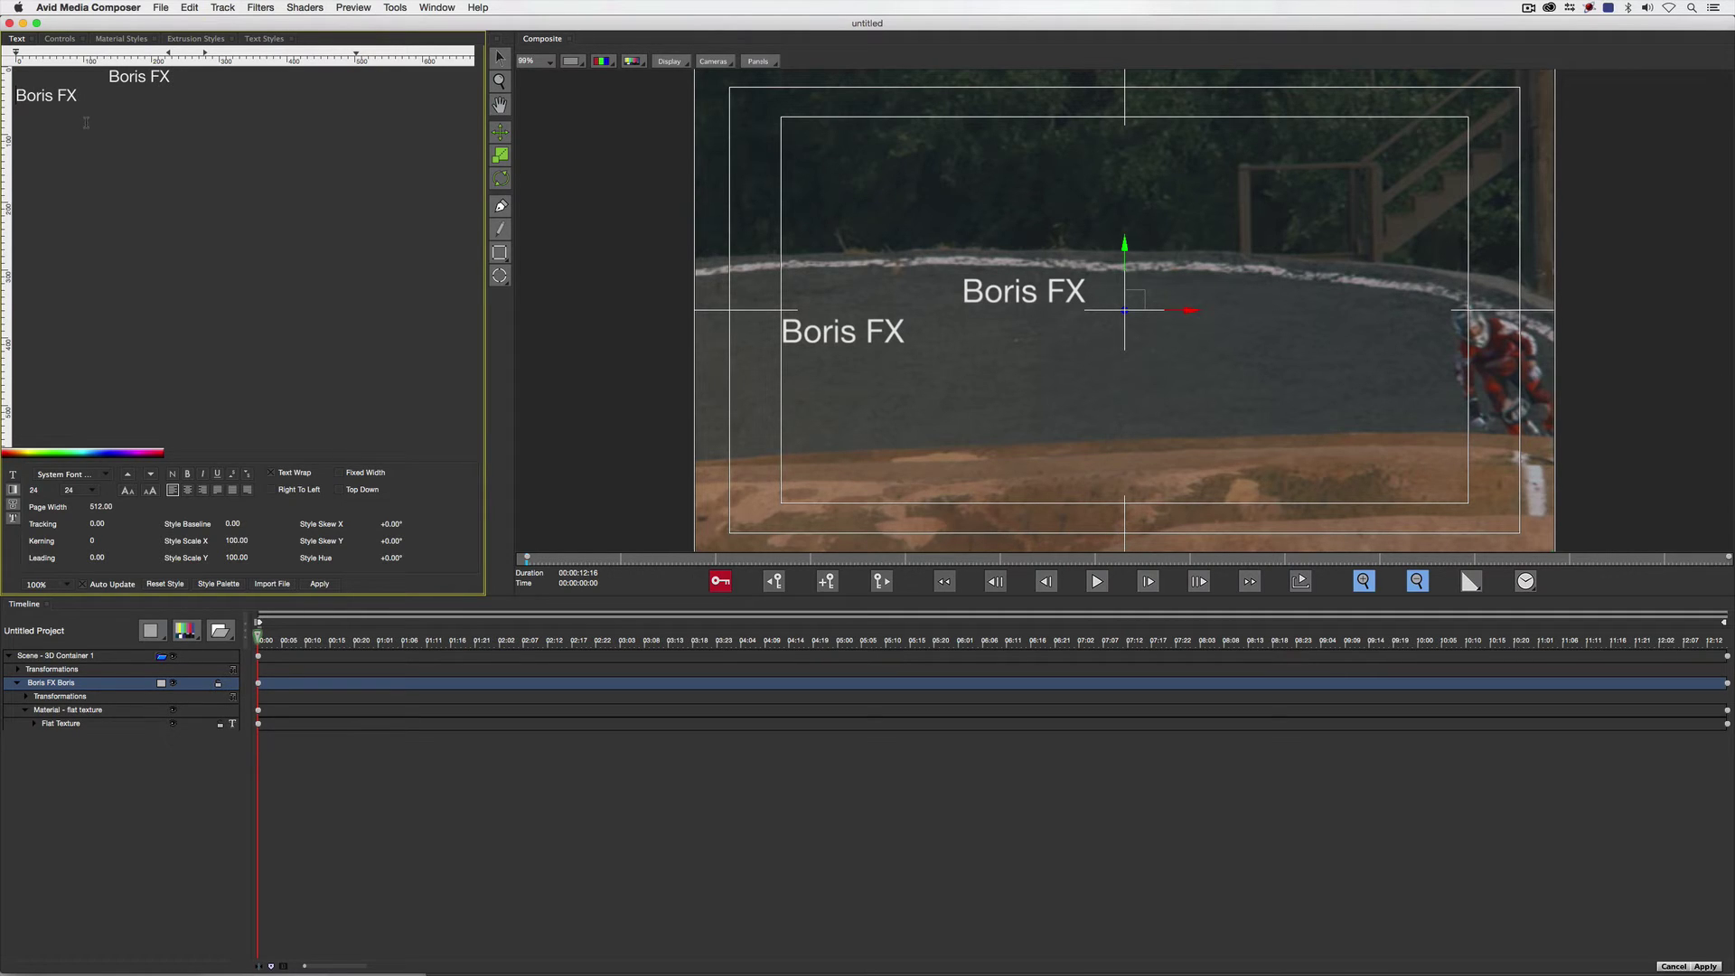
key("super+shift+c")
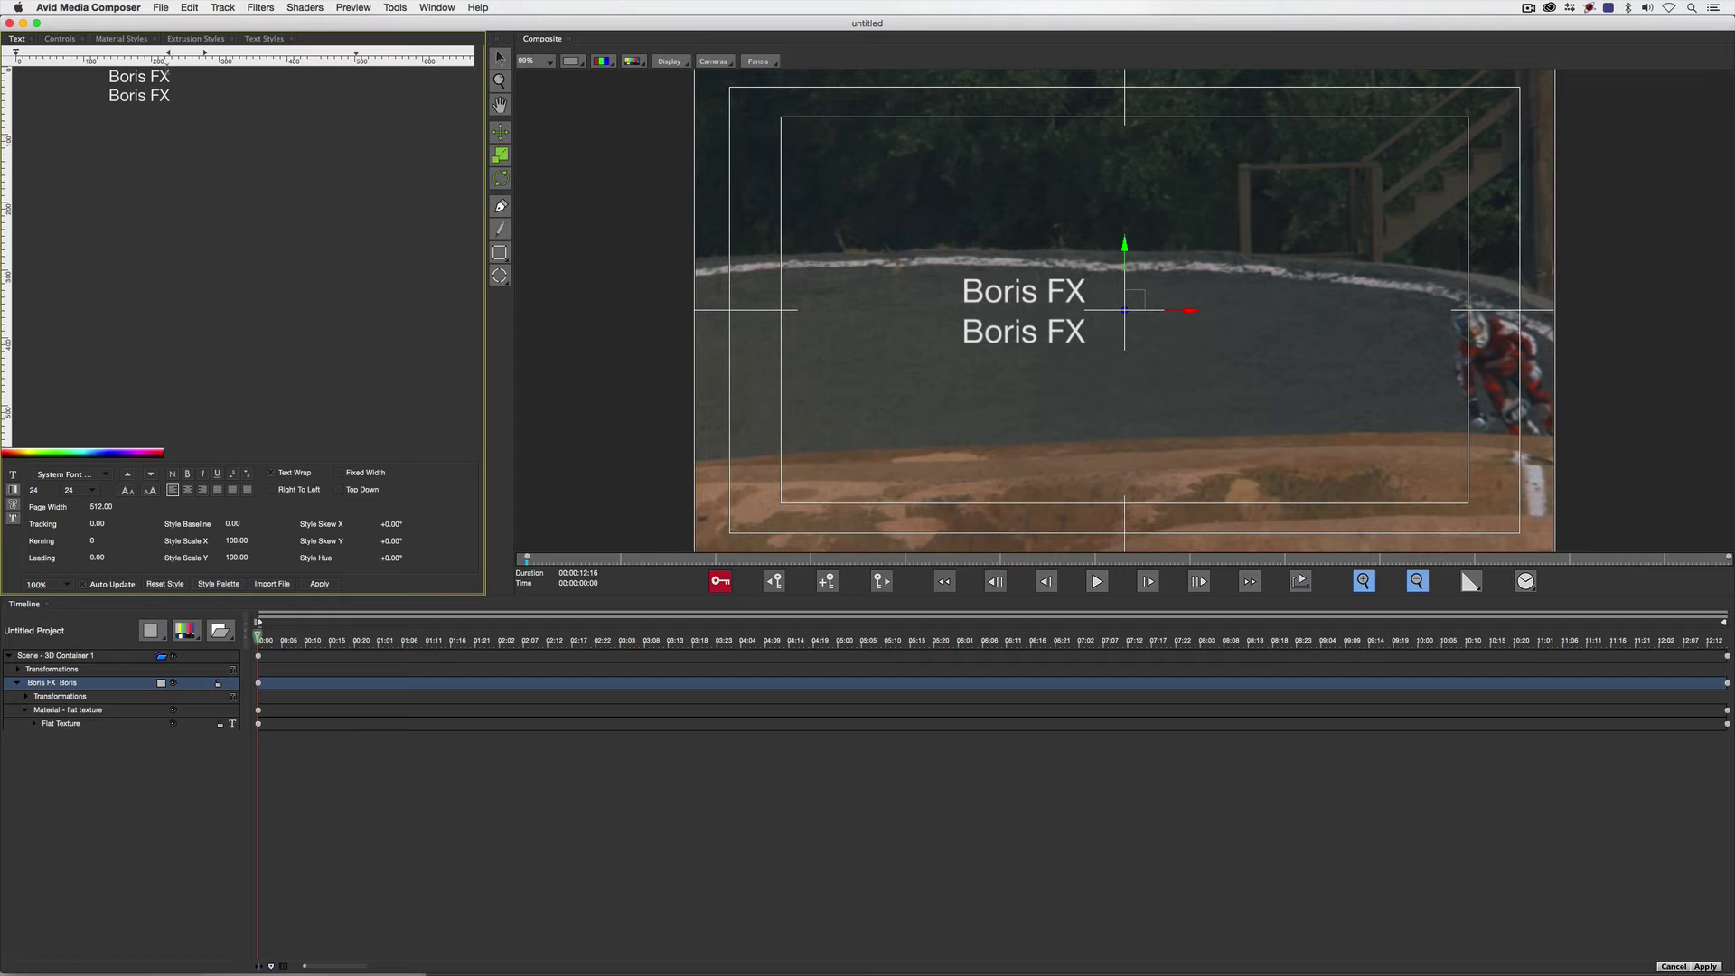
key("super+shift+r")
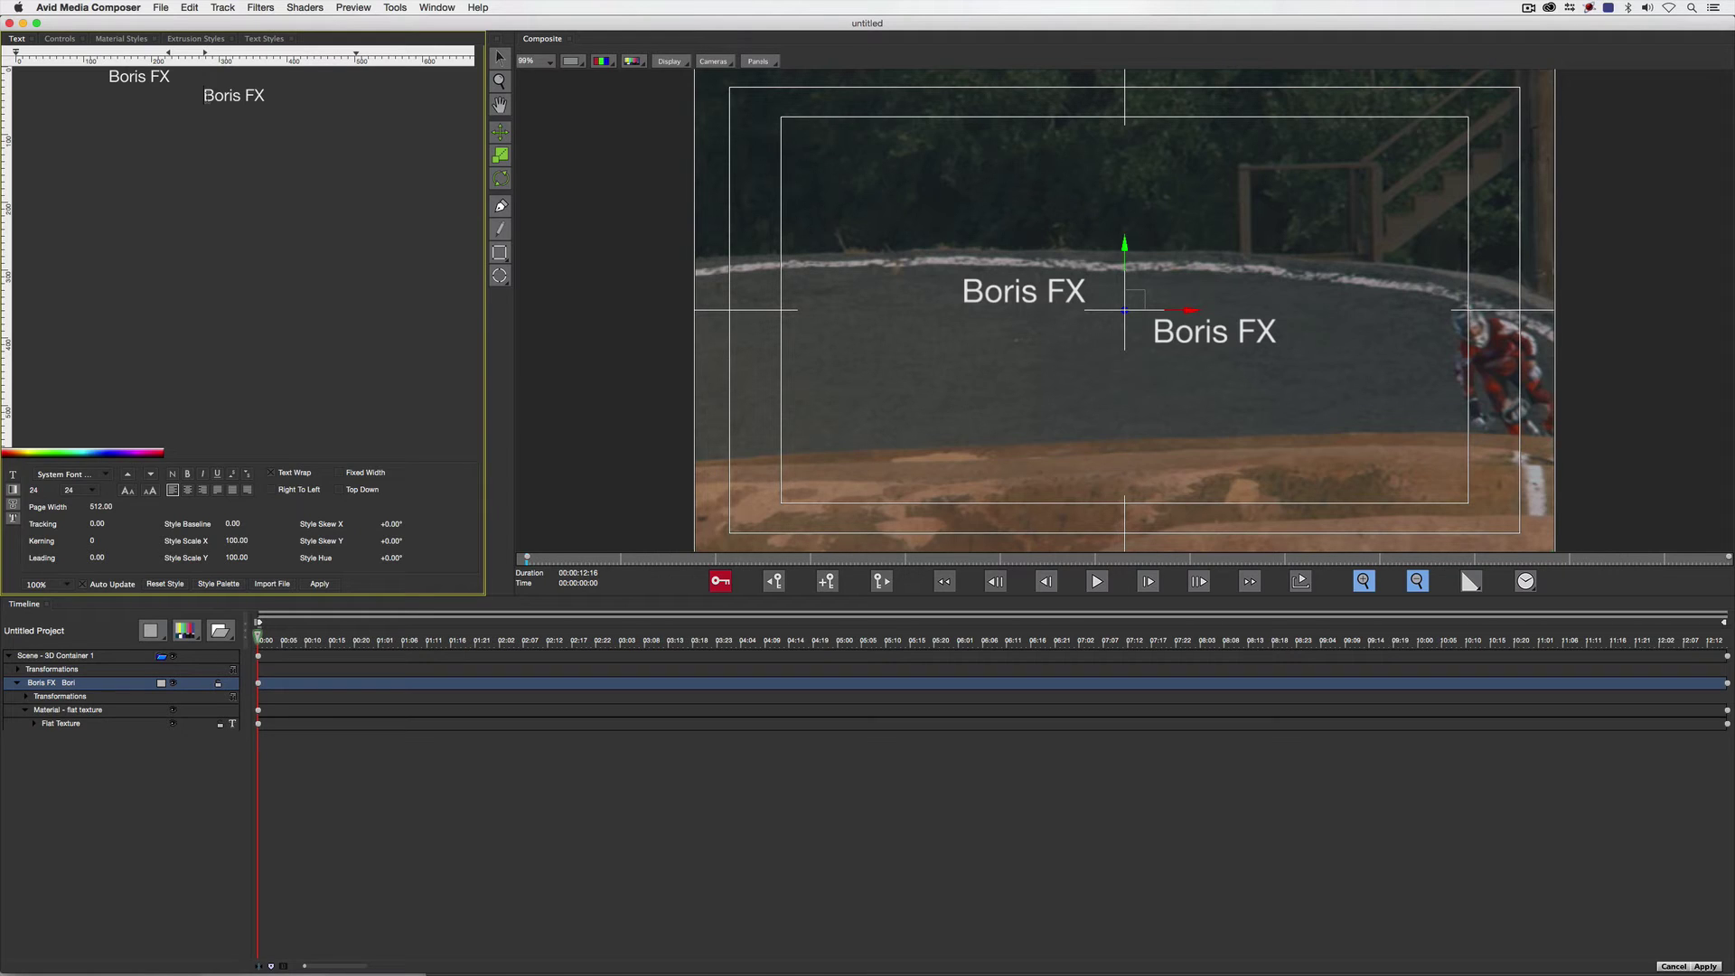
- Paste third and fourth Boris FX lines, tabbing each to a different stop
left_click(274, 92)
key("super+v")
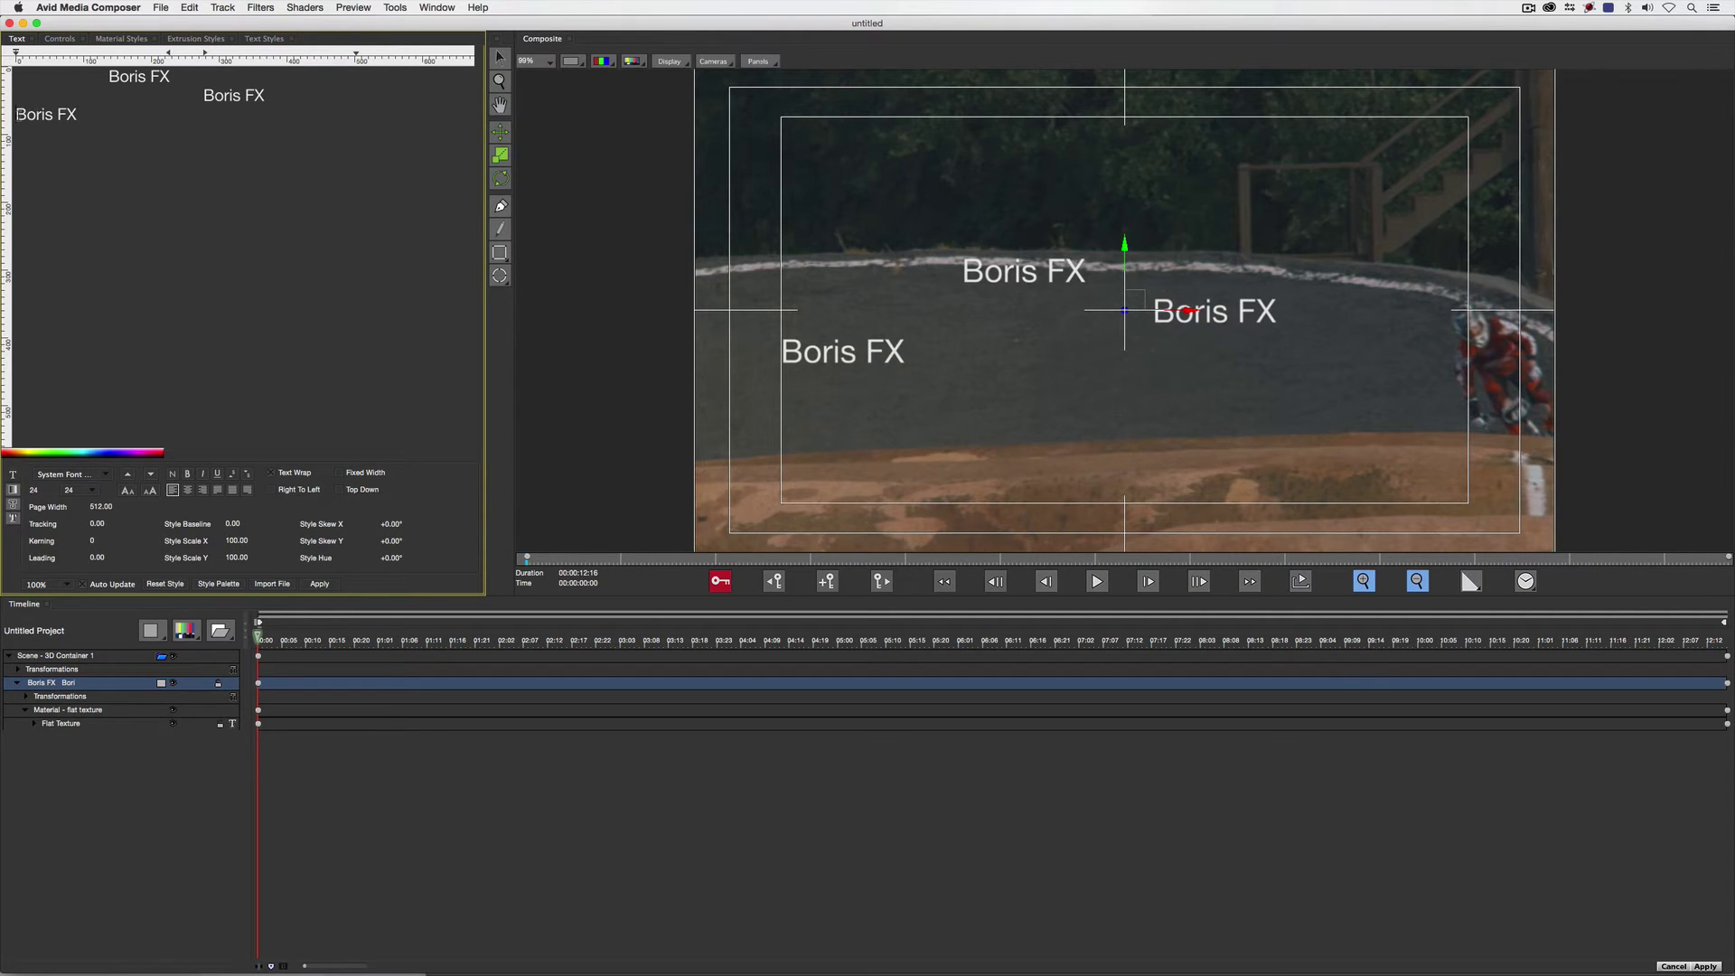
key("Tab")
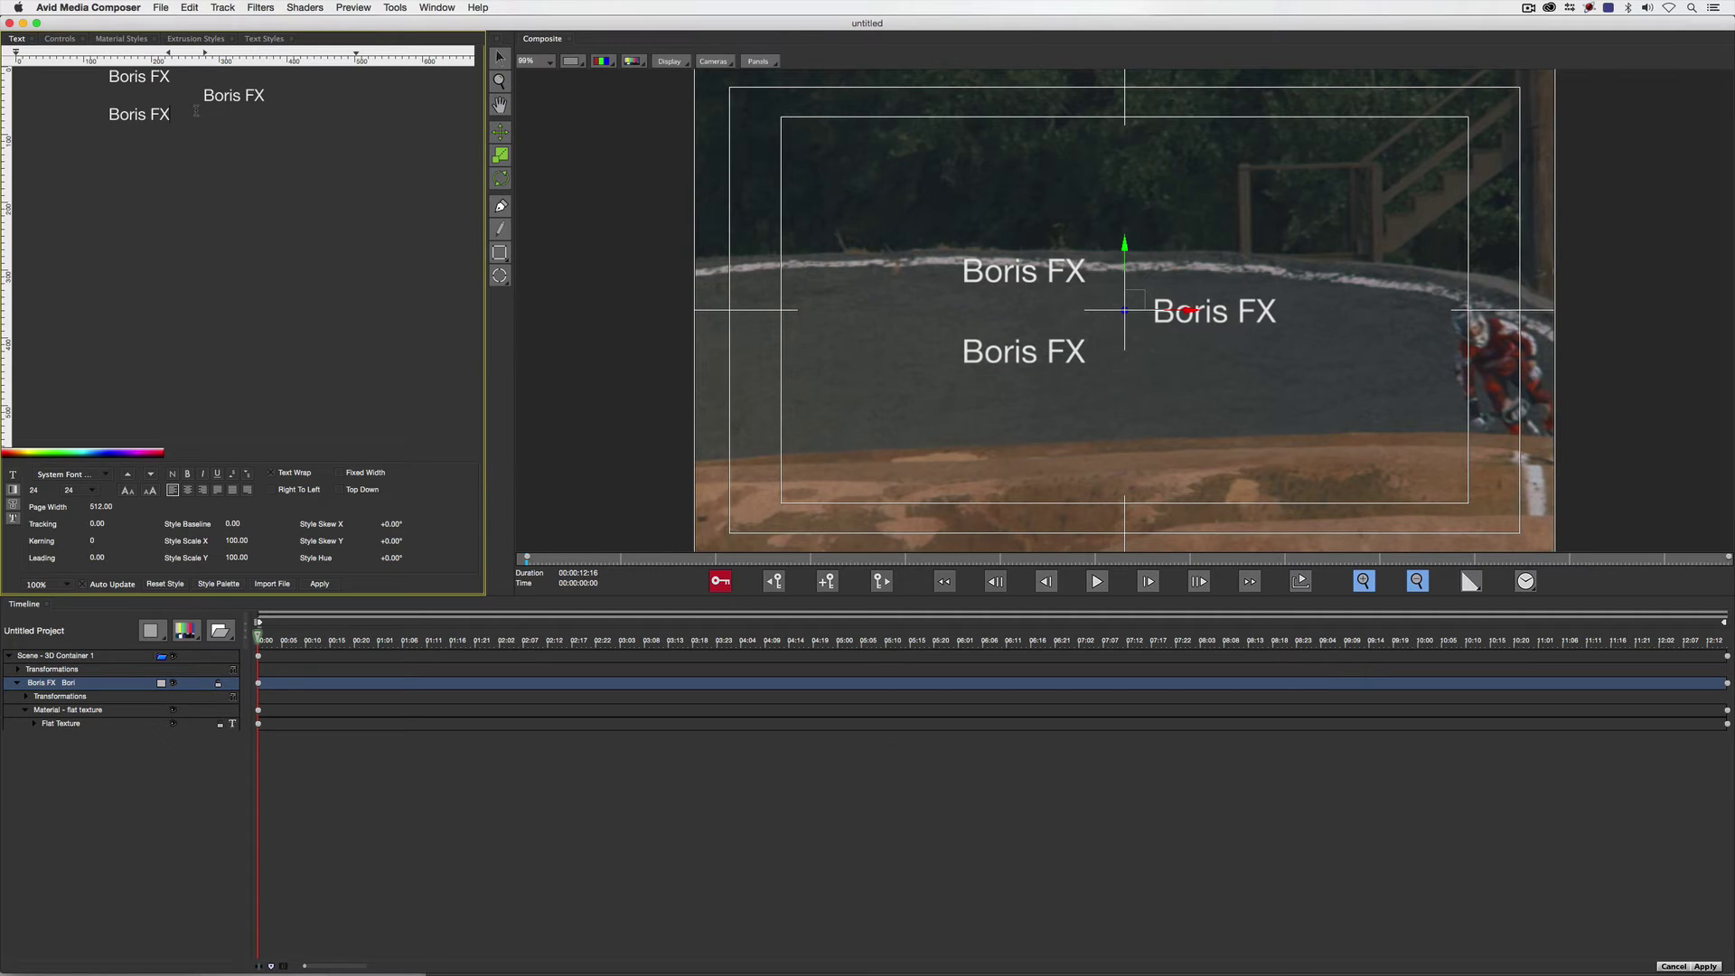
key("super+v")
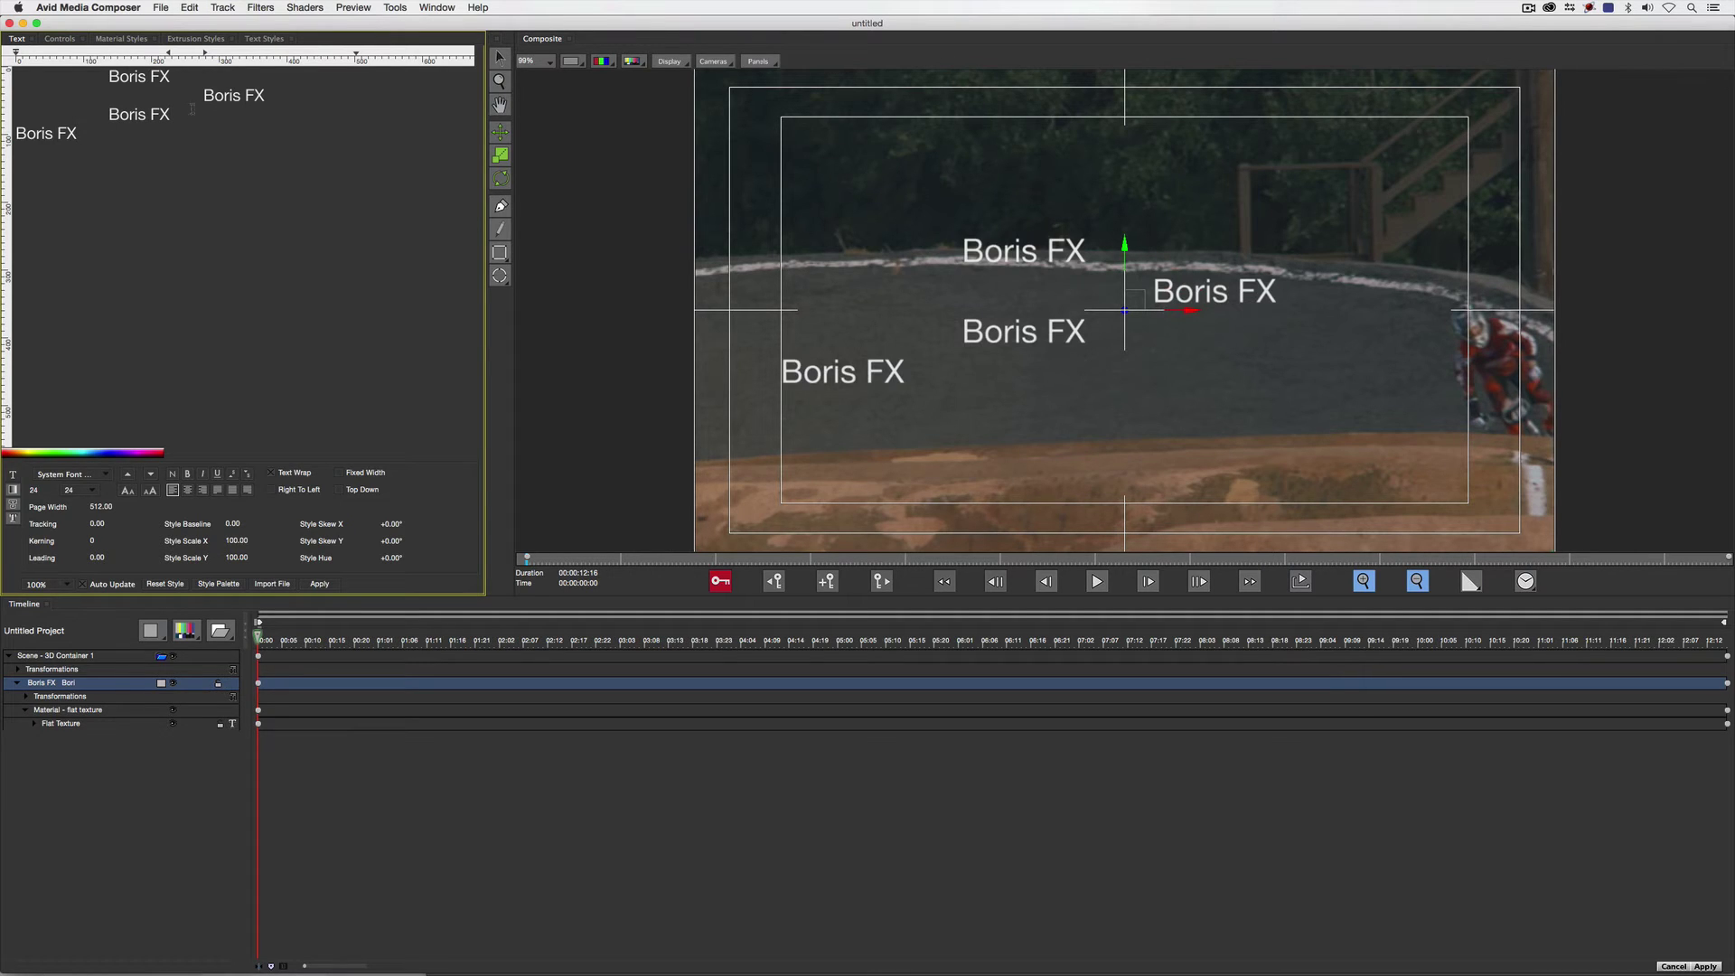
key("Tab")
key("Tab")
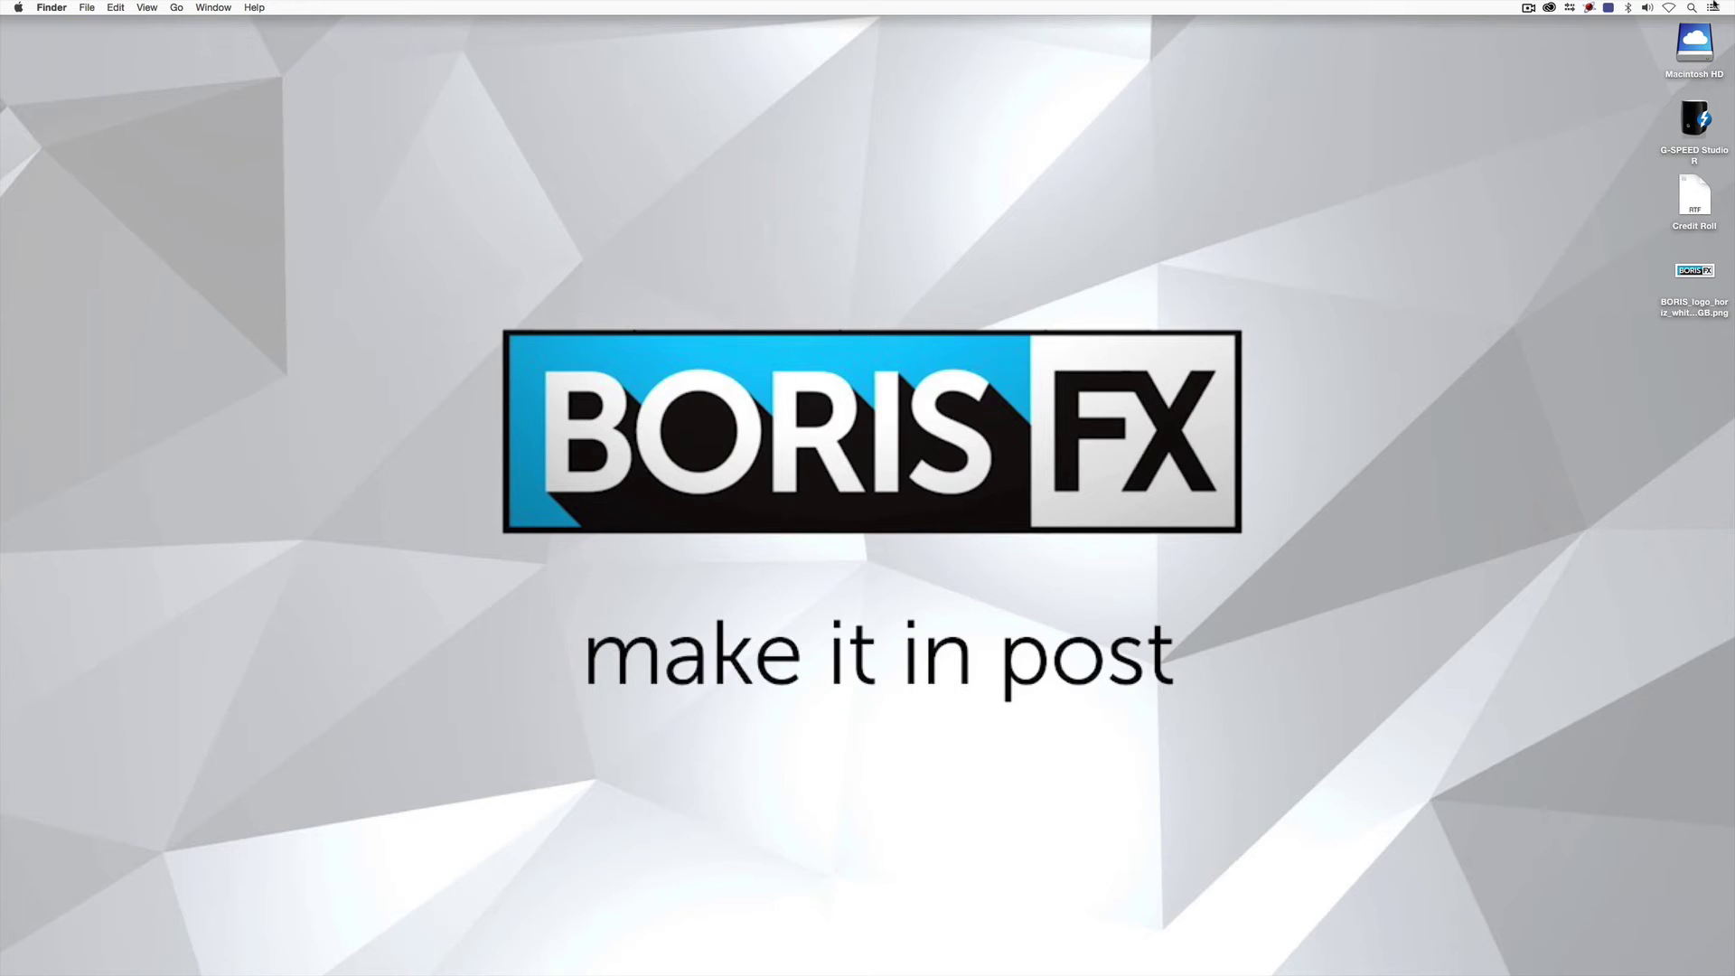
- Quick Look the Credit Roll file's roles-and-names columns, then go back and close Title Studio
left_click(1694, 197)
key("space")
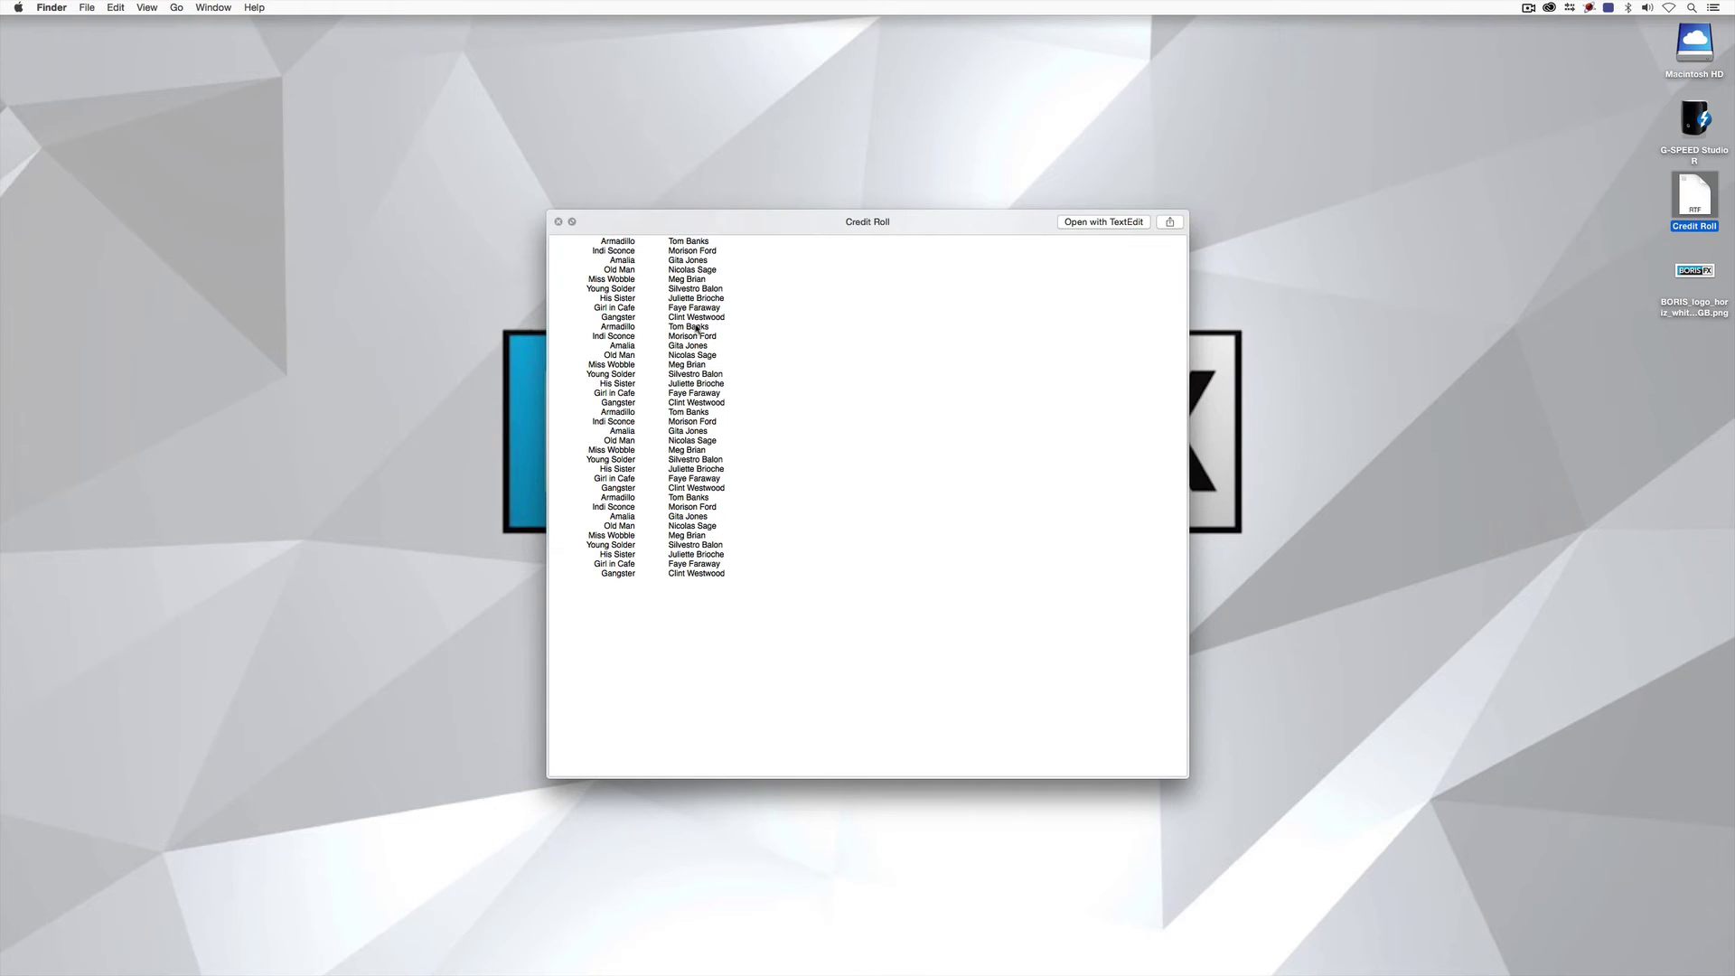
left_click_drag(814, 227, 659, 176)
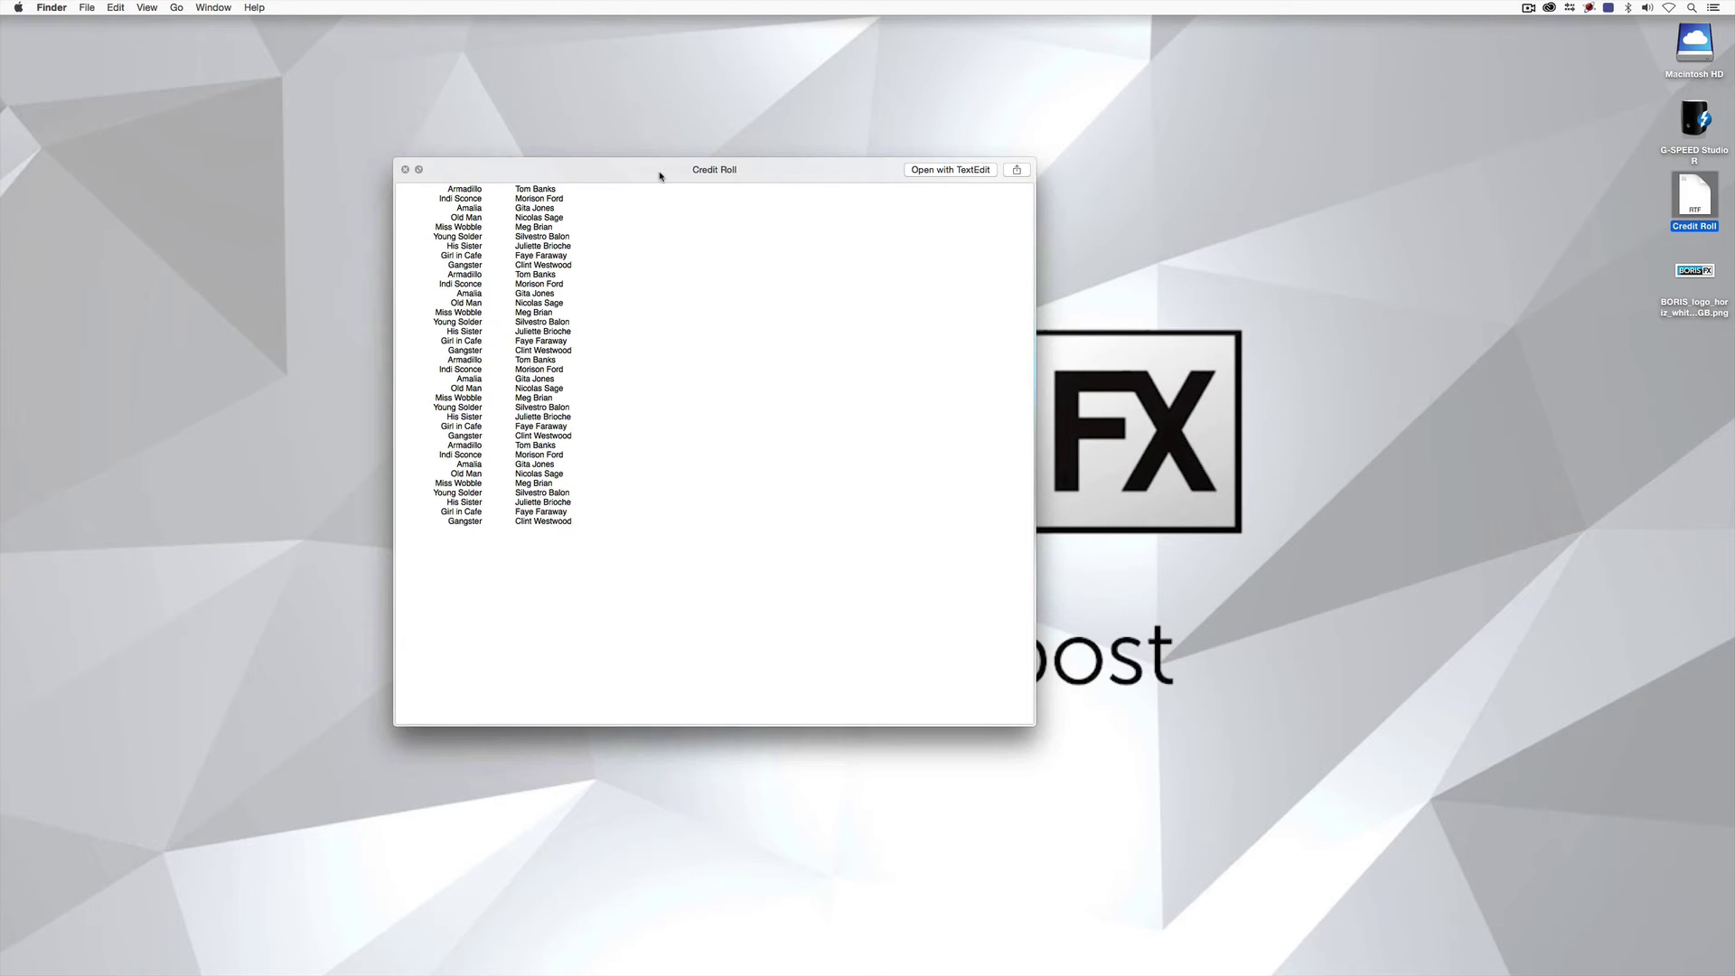
key("space")
left_click(847, 176)
key("super+Tab")
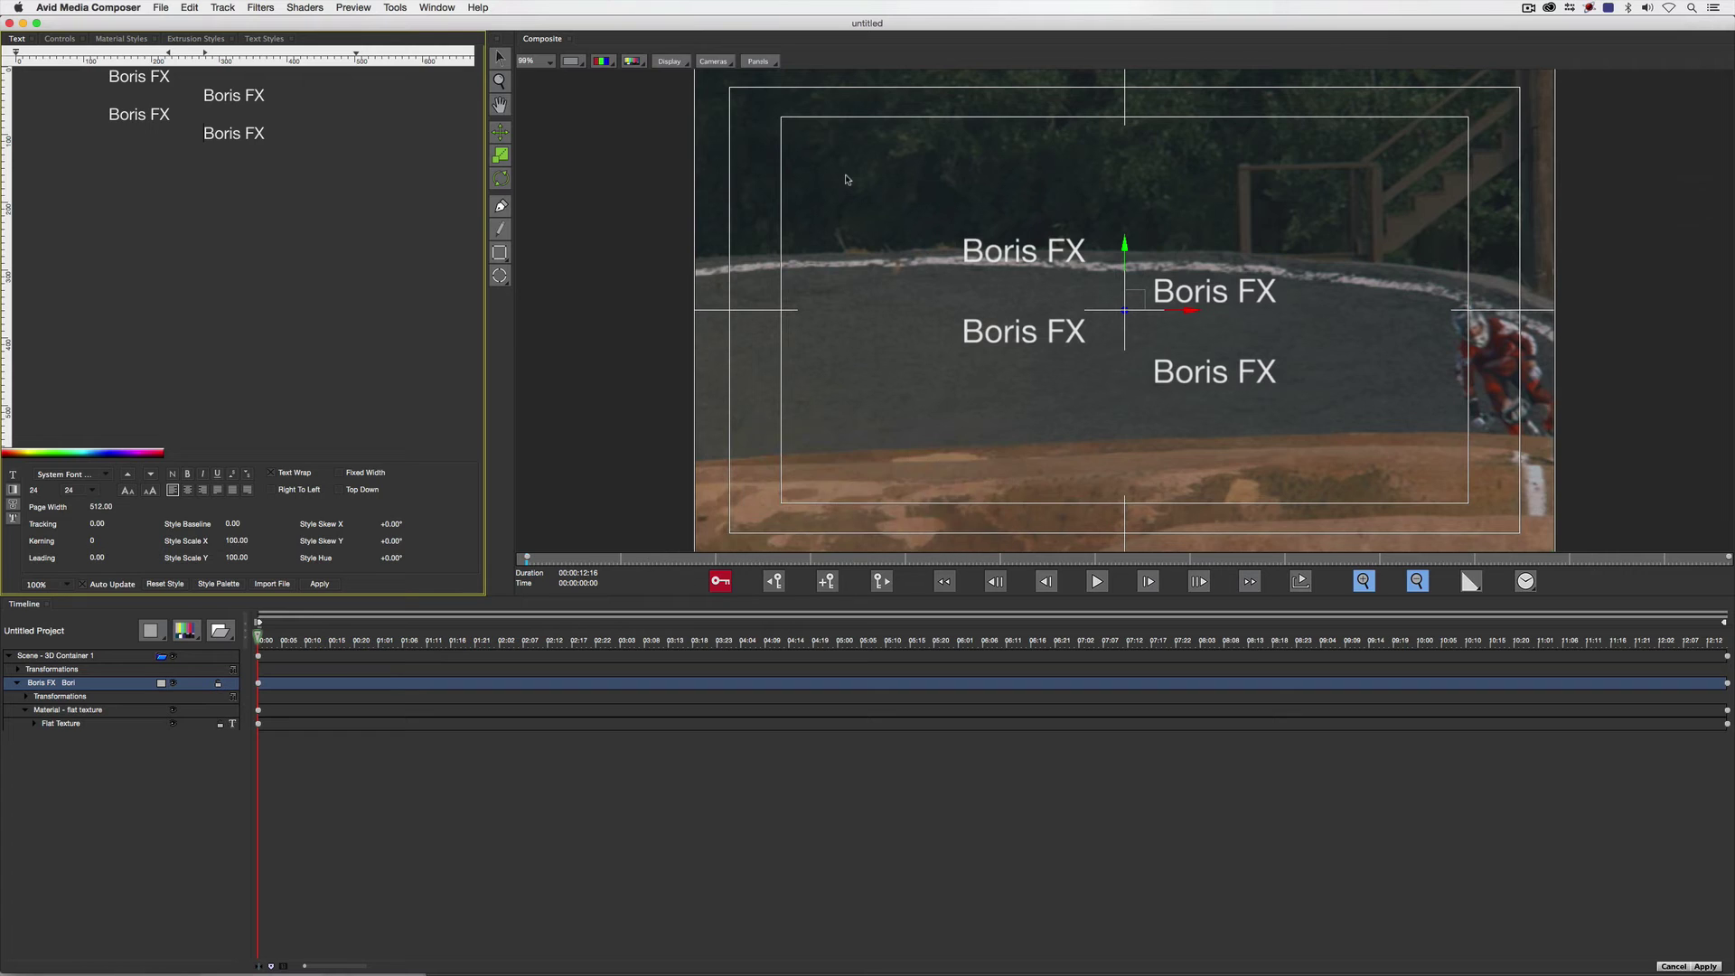
left_click(10, 23)
- Dismiss the save prompt, relaunch Title Studio, and swap the 3D scene container for a Flat Text layer
left_click(978, 310)
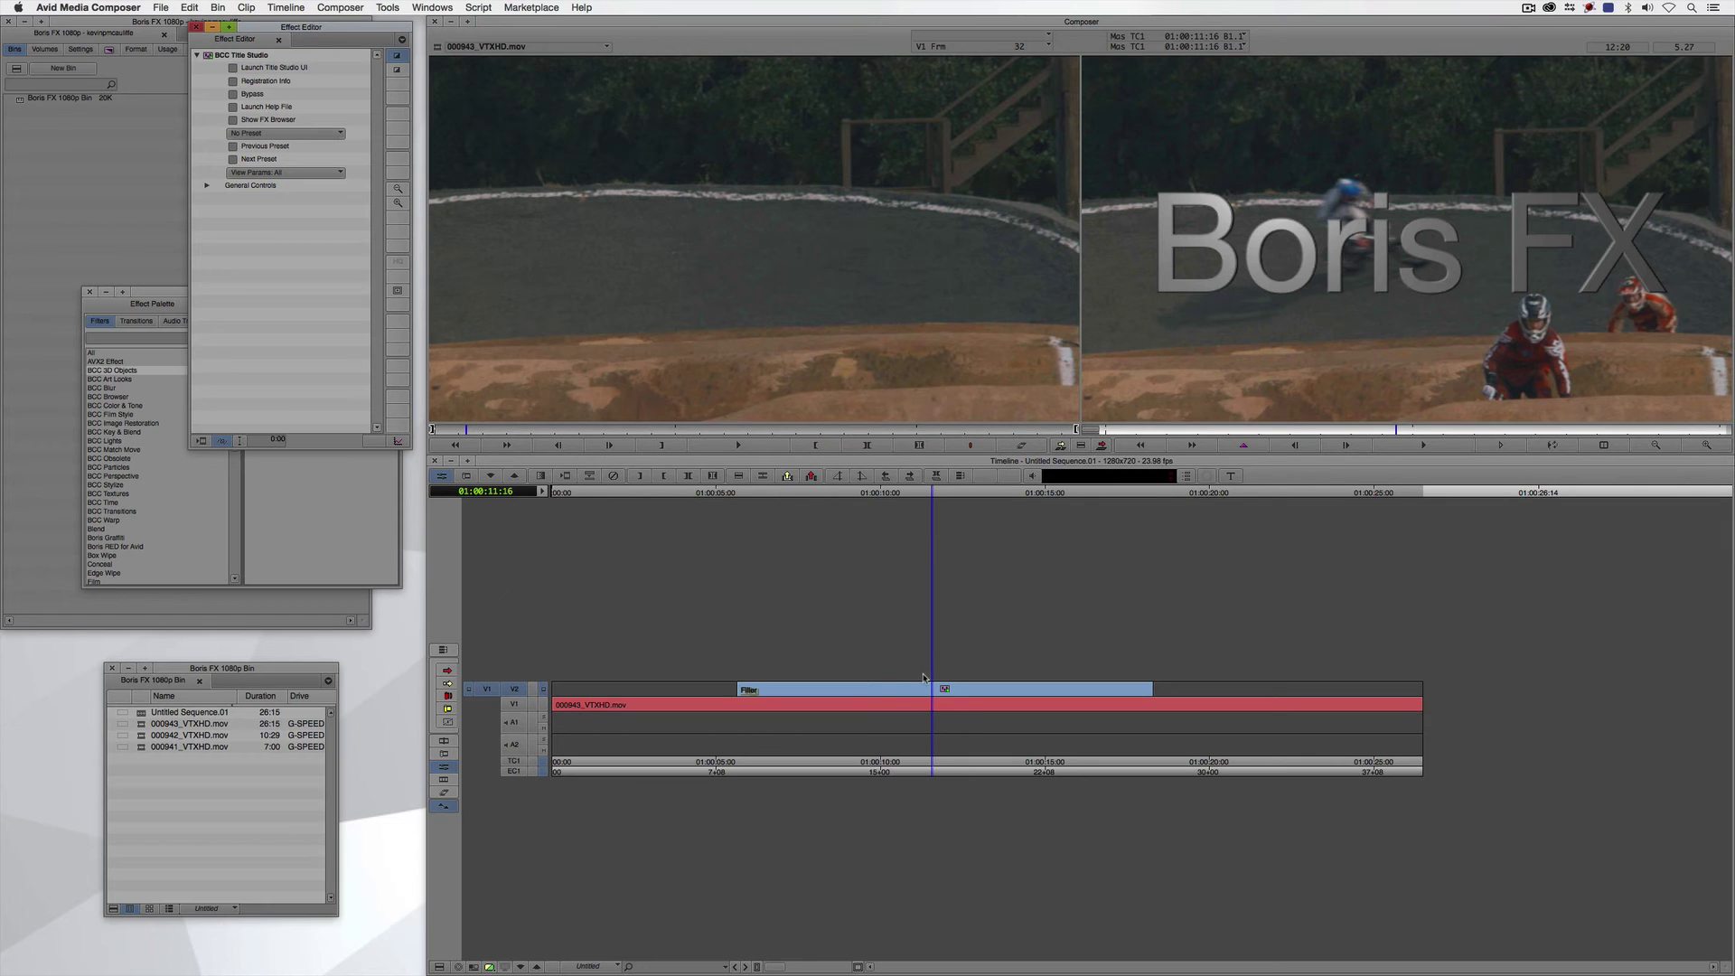
left_click(274, 69)
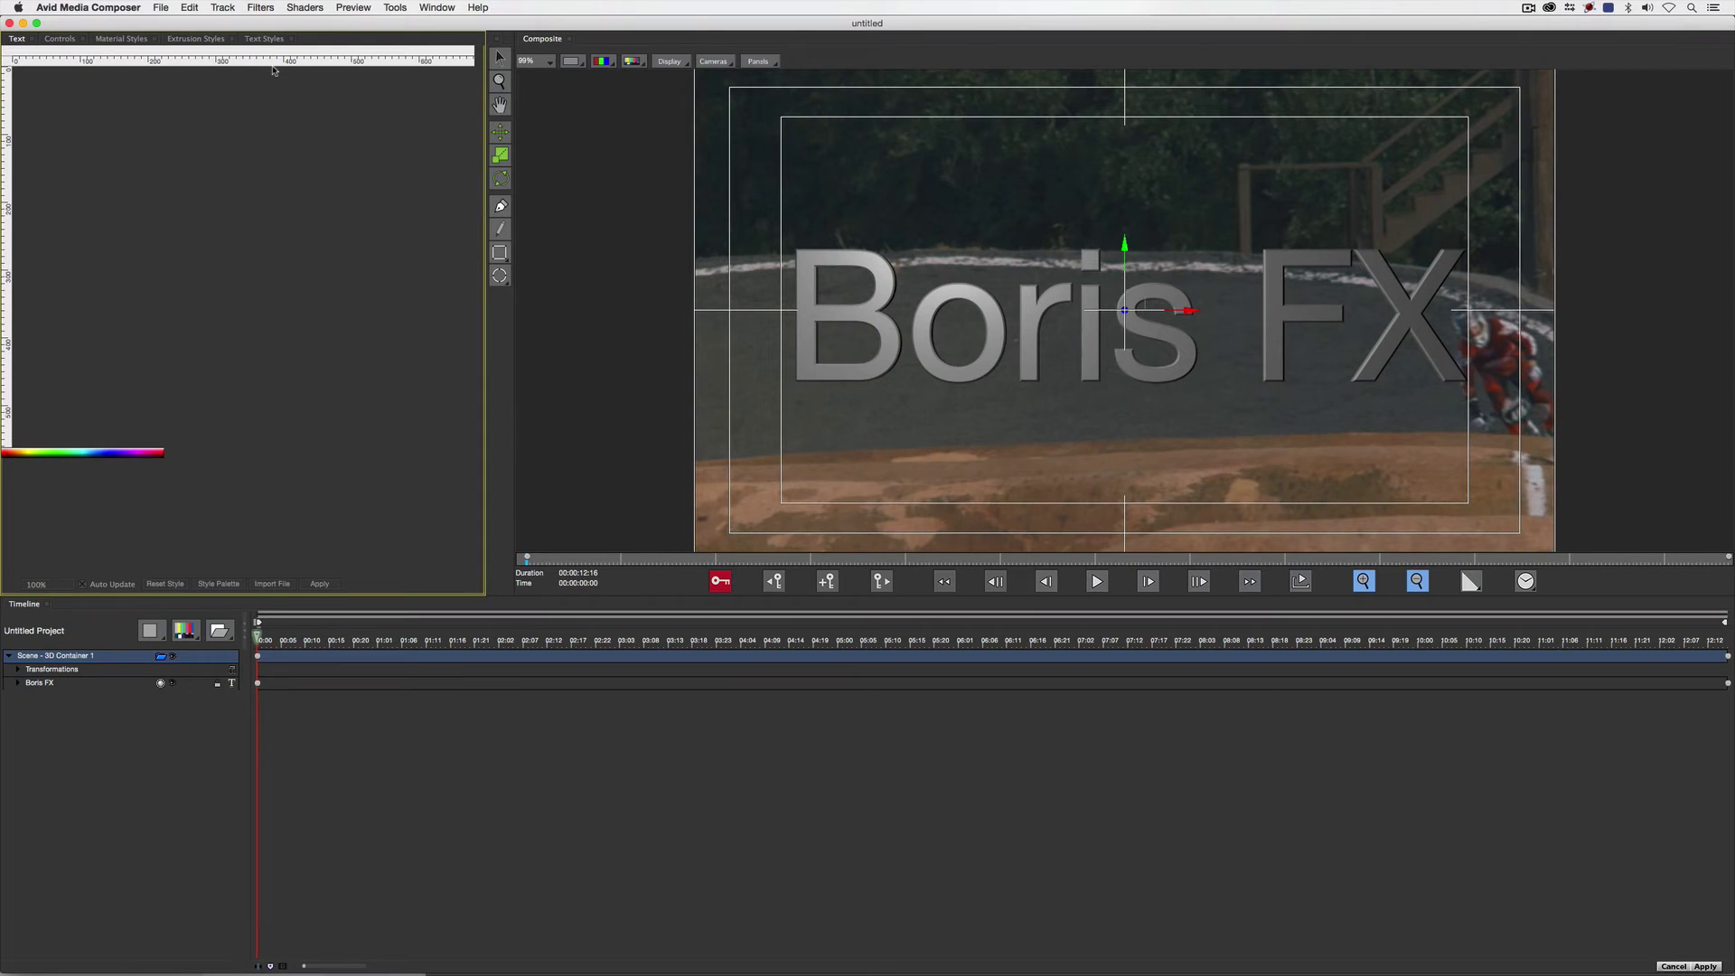
left_click(108, 658)
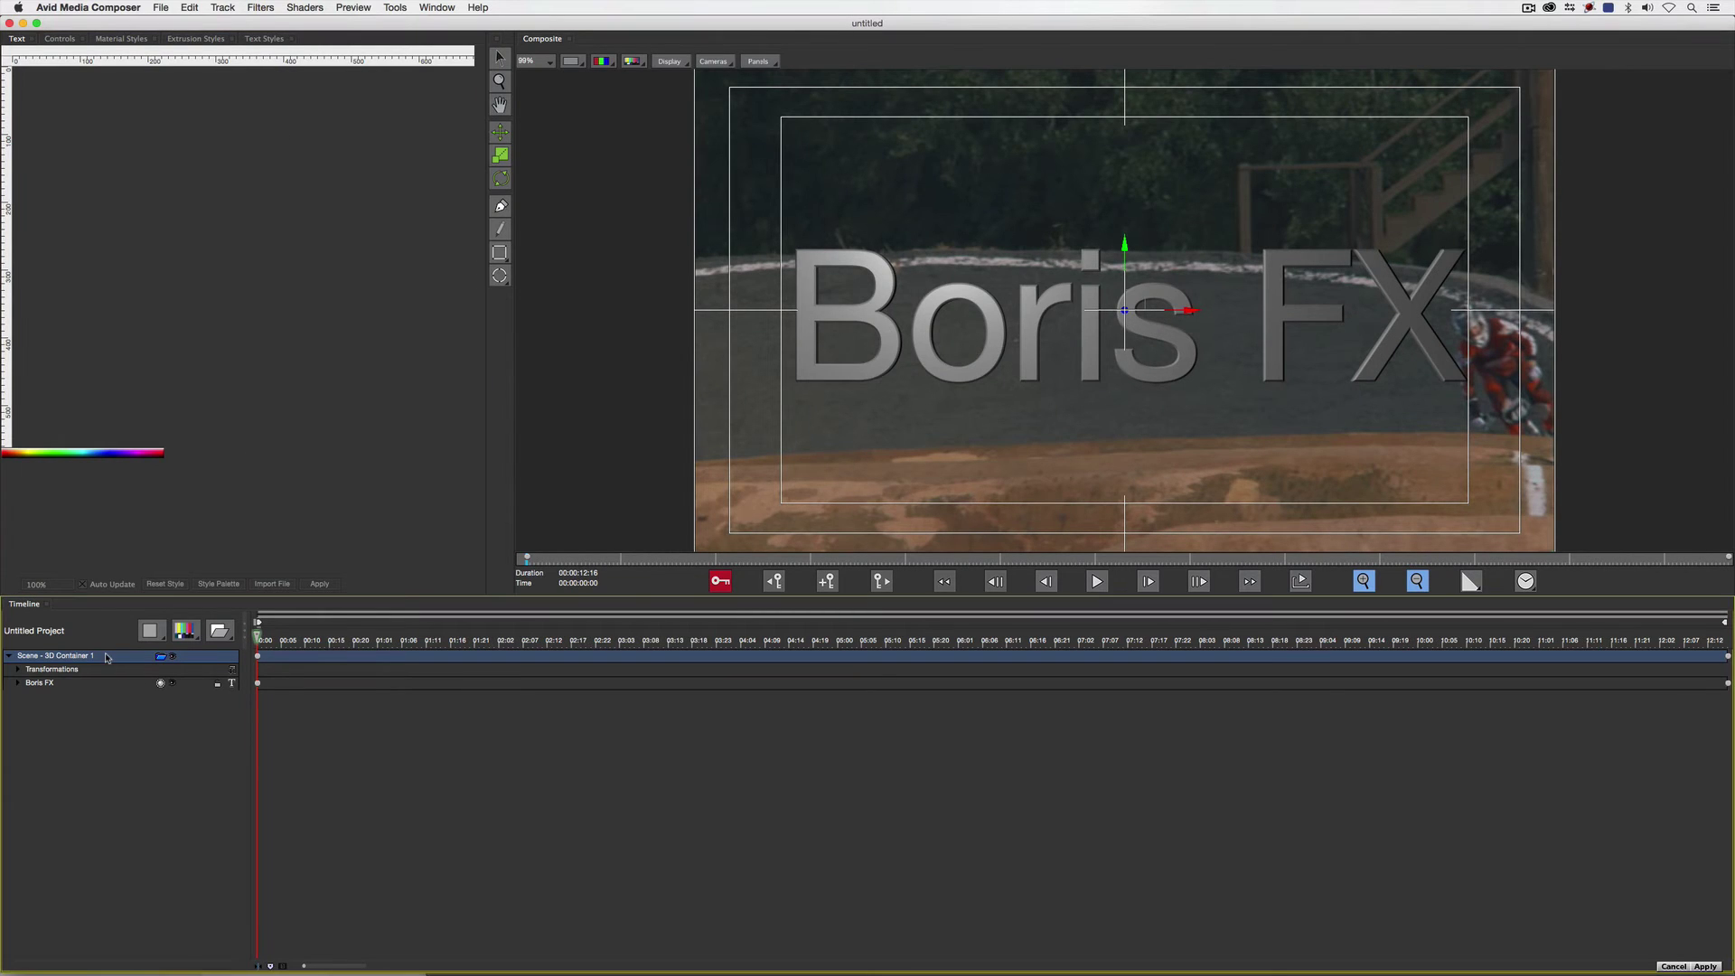
key("Delete")
left_click(188, 637)
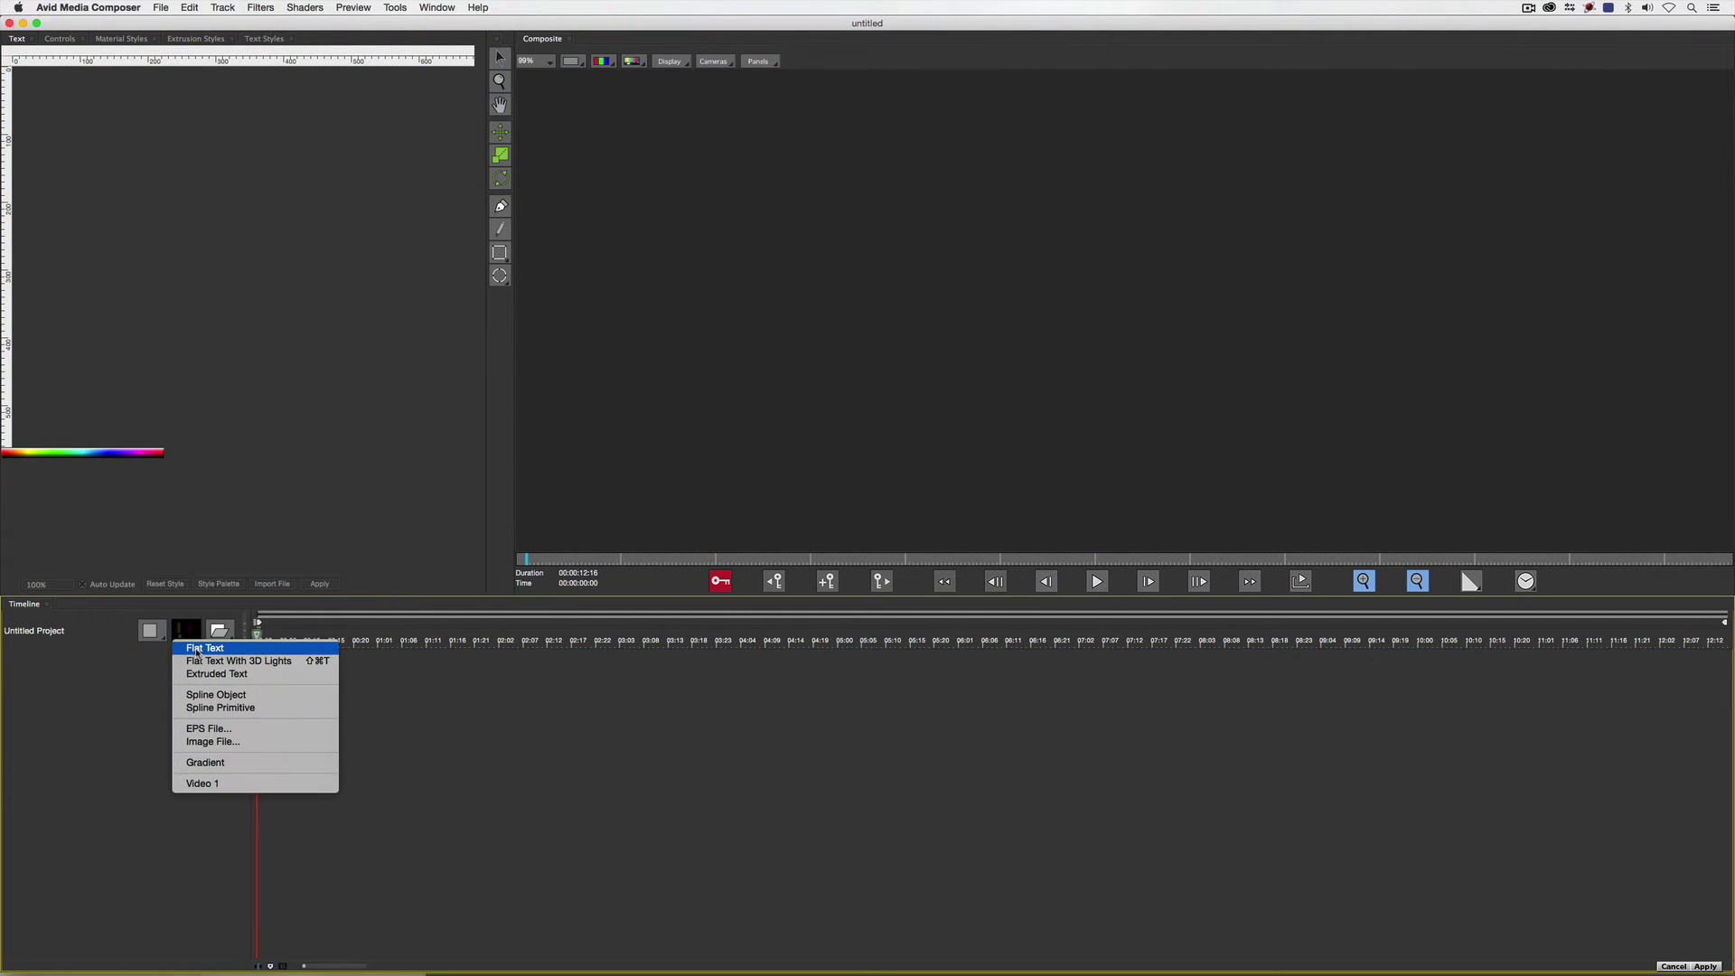
left_click(197, 649)
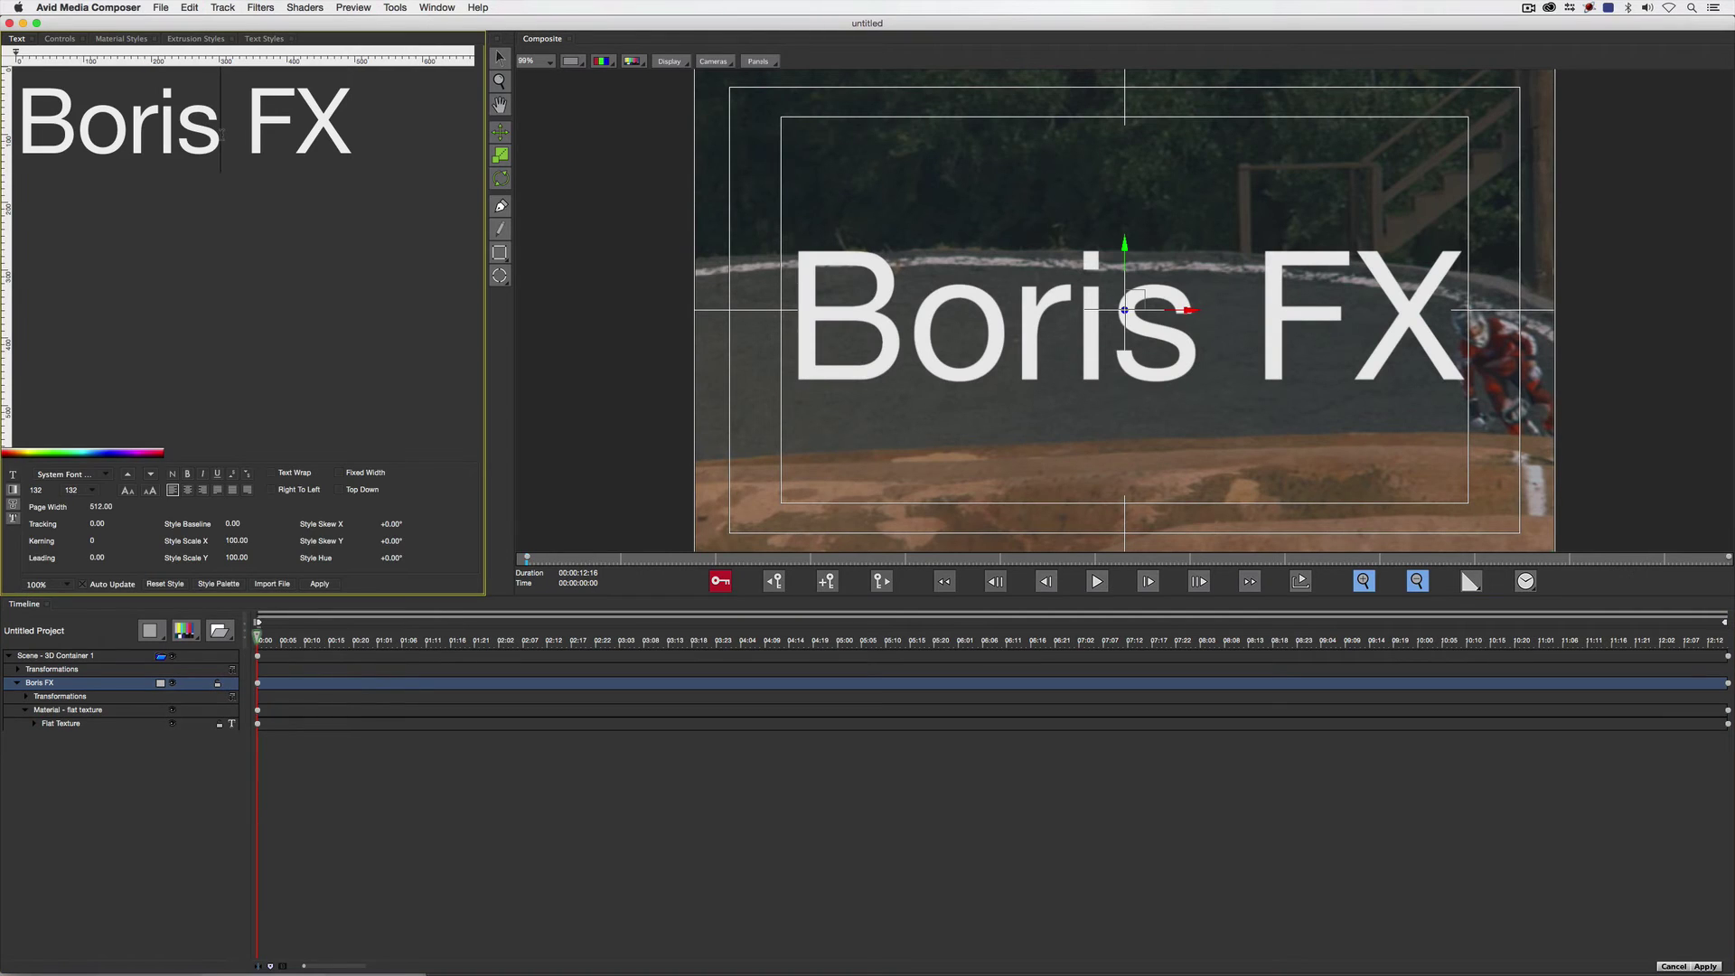
- Set the text layer to font size 20 and delete its placeholder Boris FX text
key("super+a")
double_click(36, 490)
type("20")
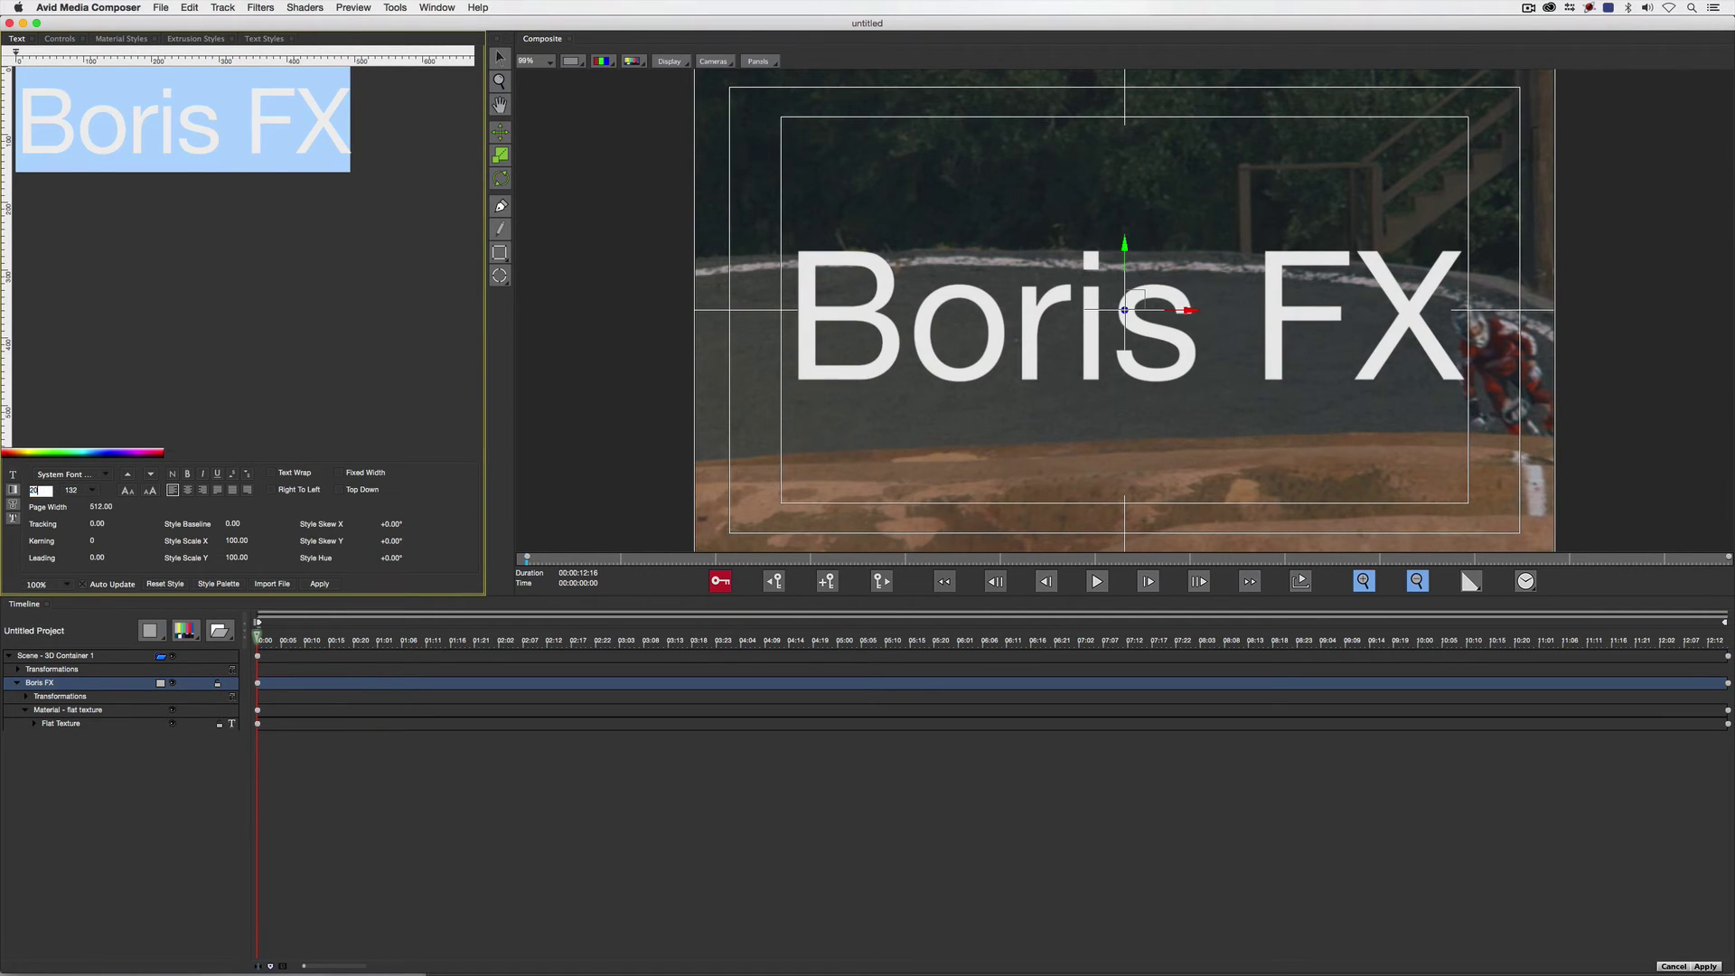
key("Return")
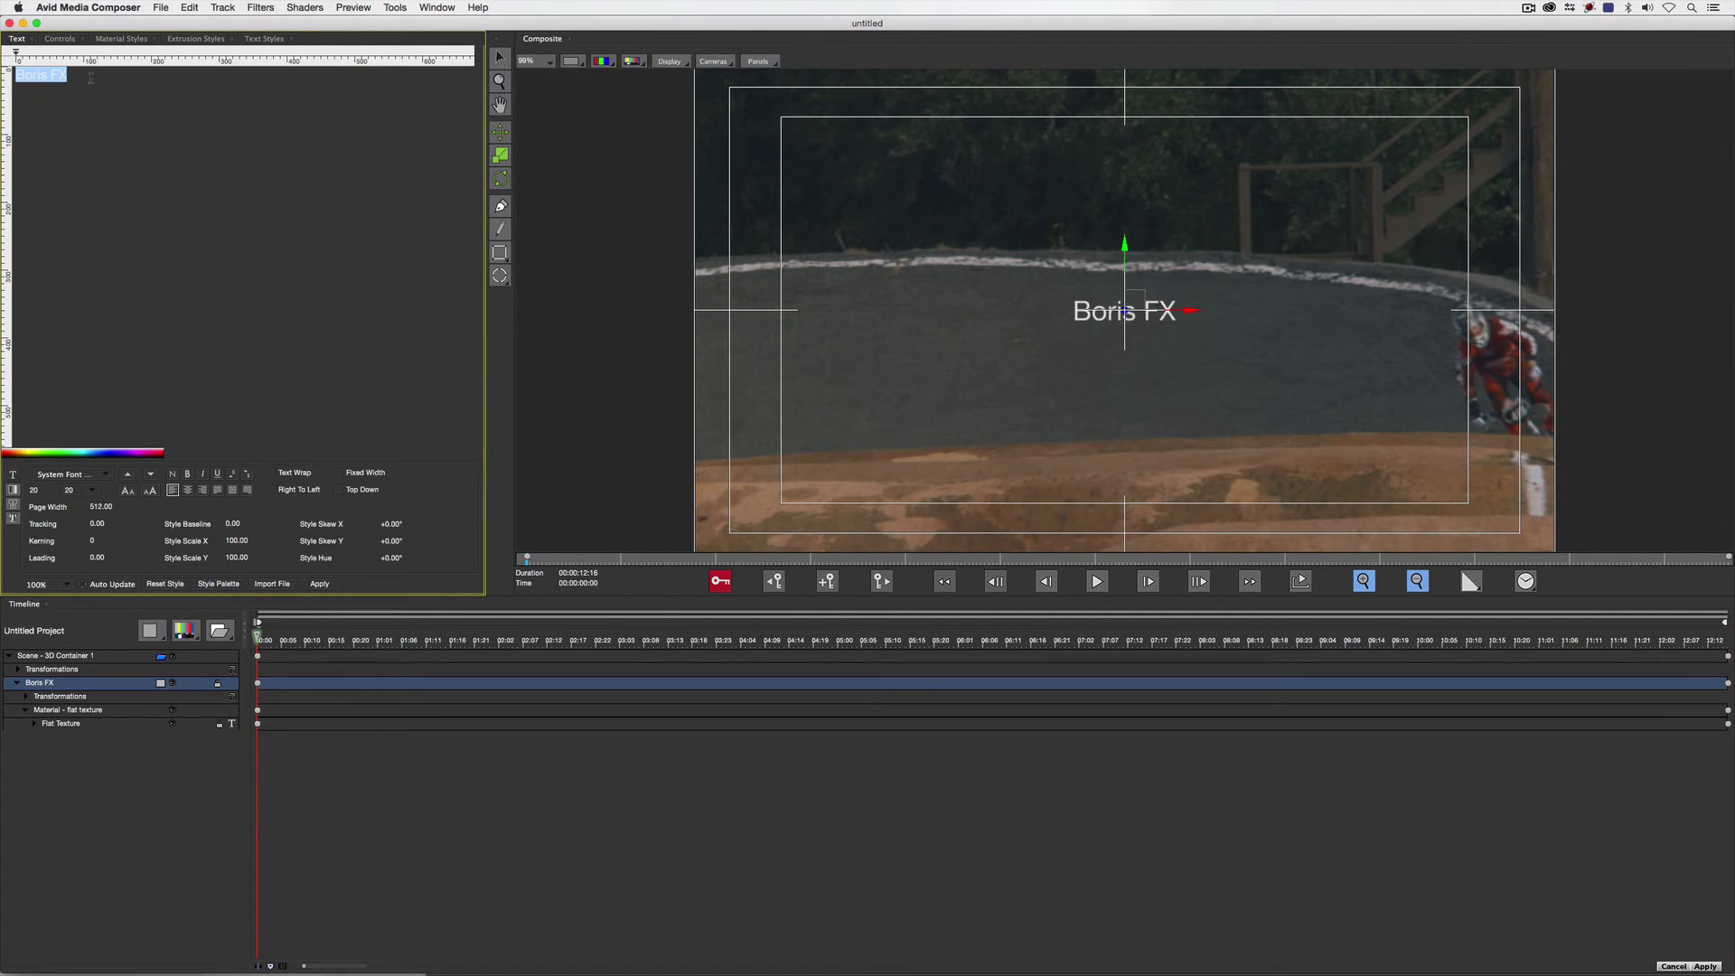
key("BackSpace")
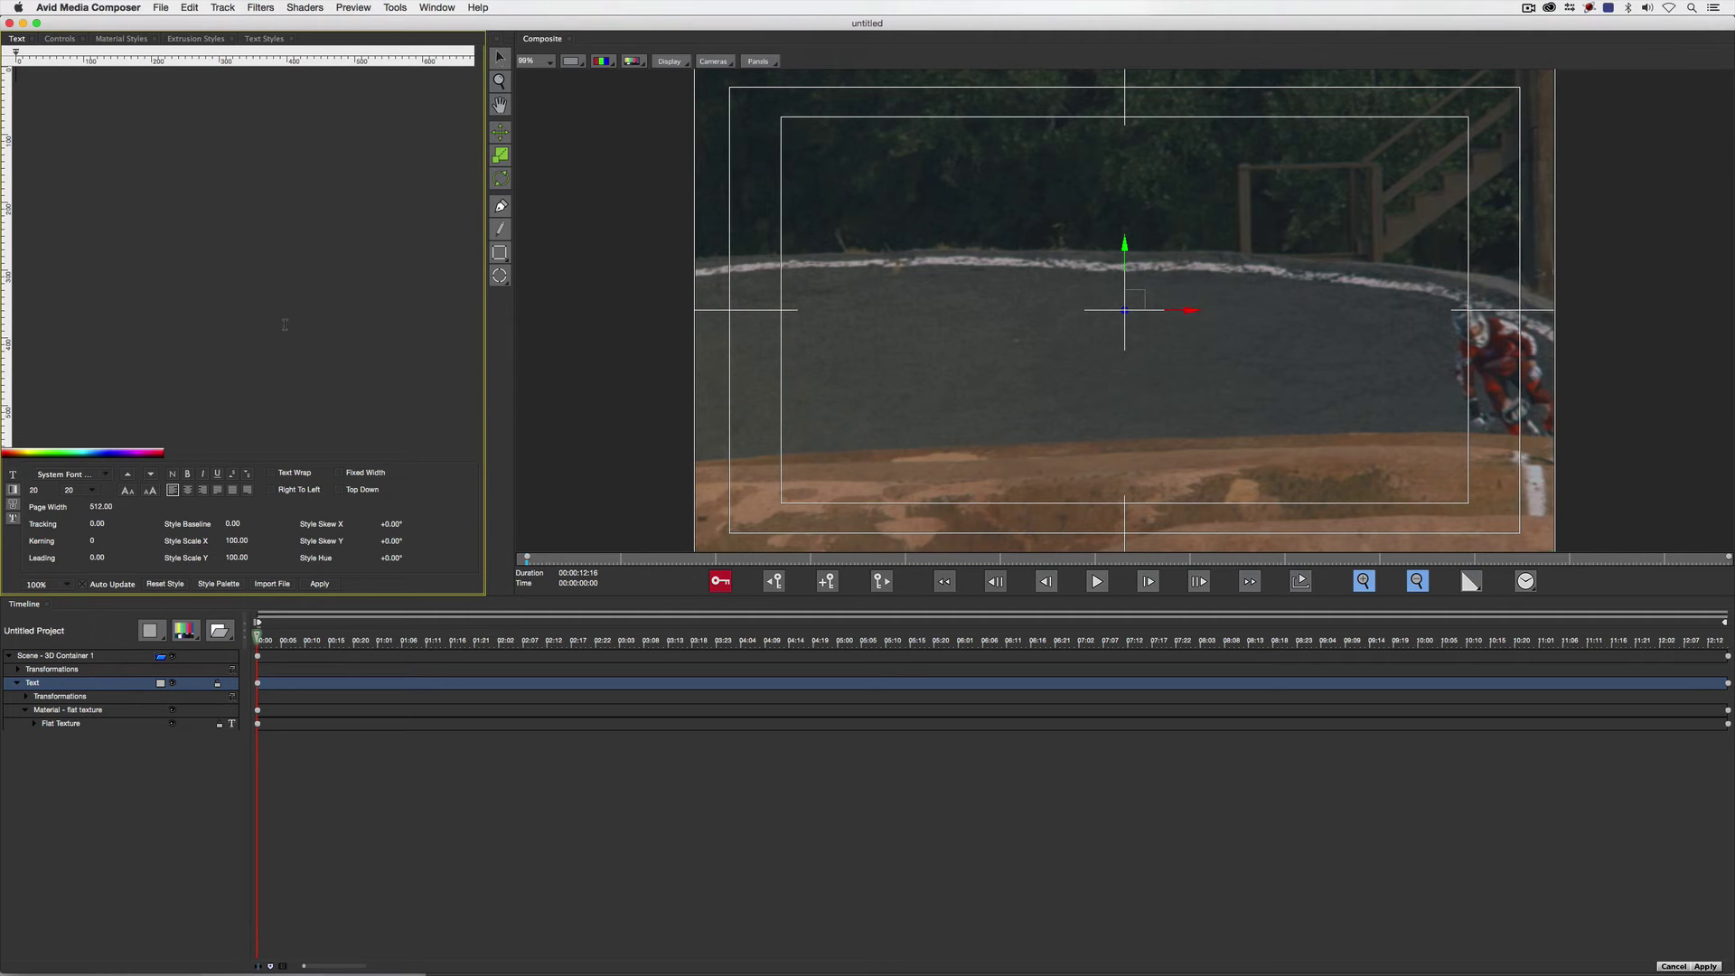
- Import the Credit Roll text file into the title layer and select all its text
left_click(273, 584)
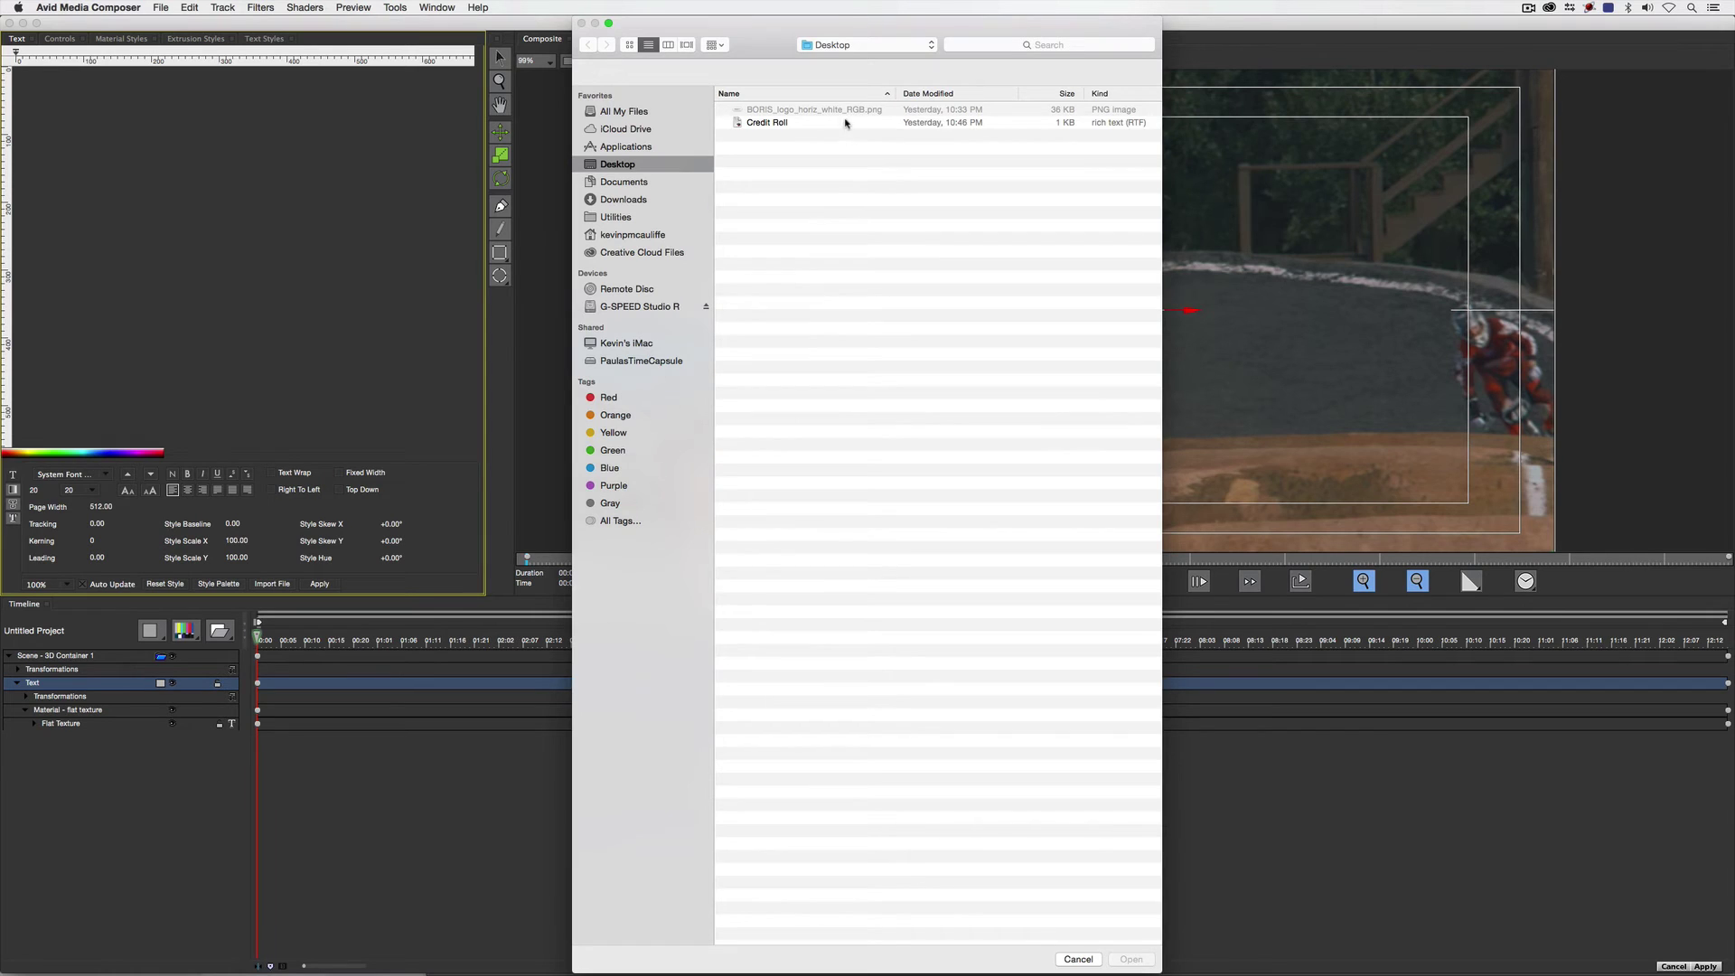
left_click(789, 124)
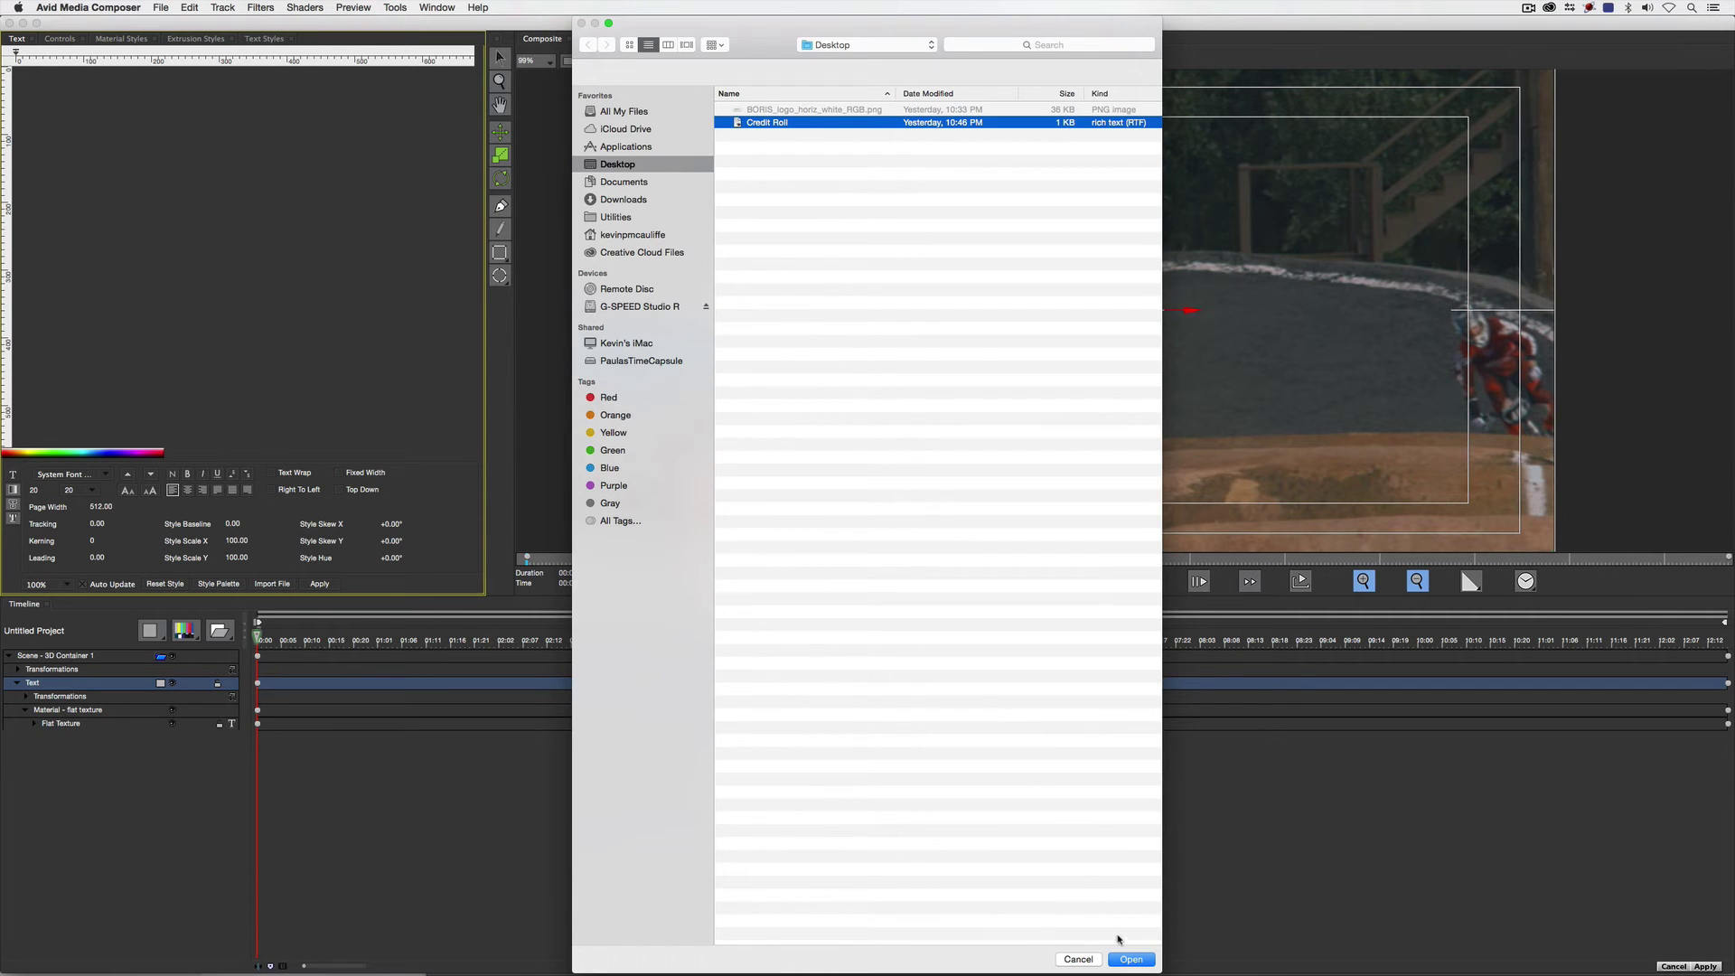
left_click(1131, 960)
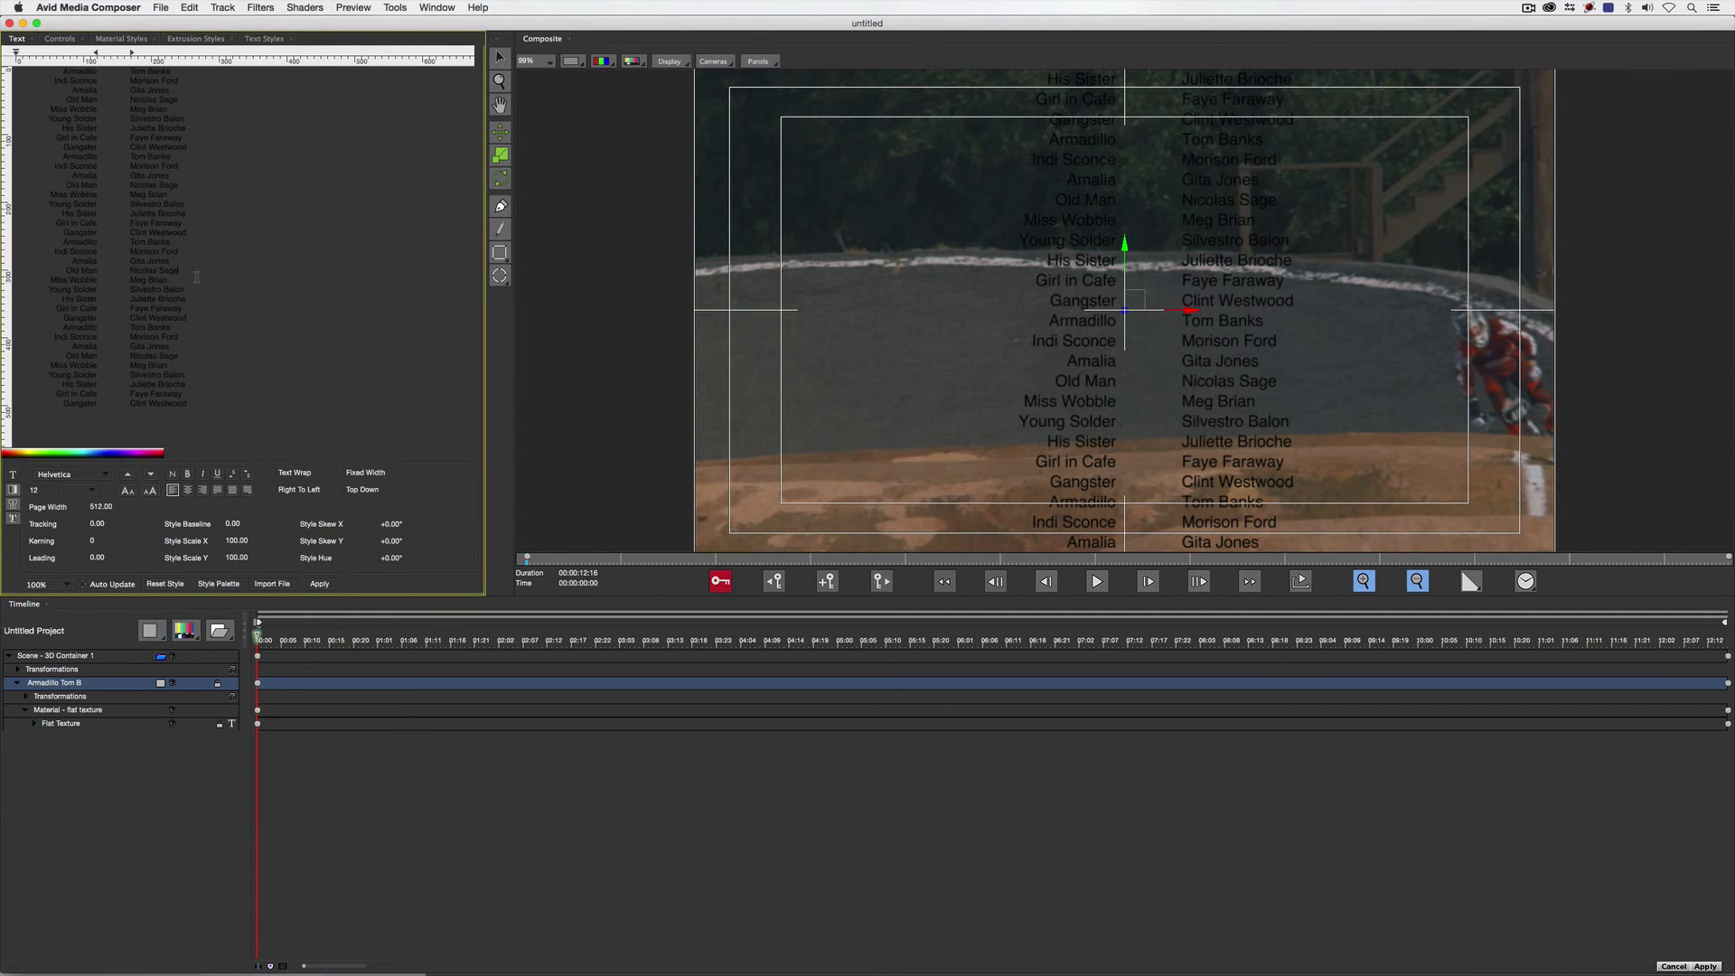
key("super+a")
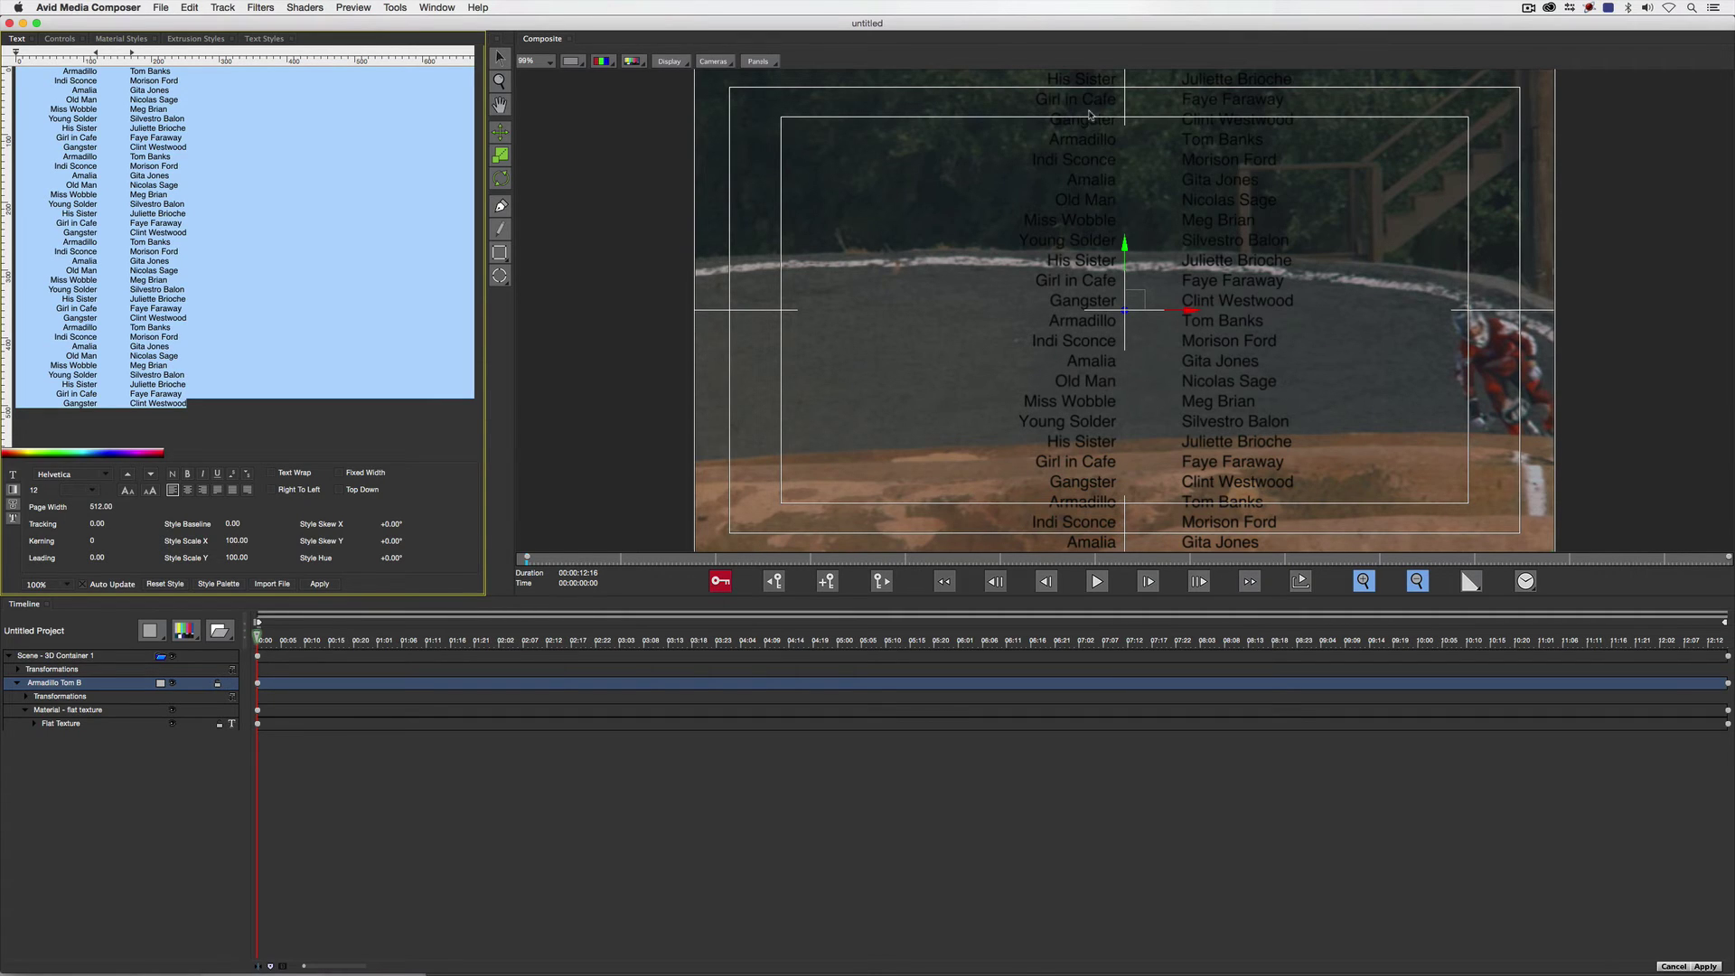
- Enable text wrap, drag the ruler tab stops to space out the name column, and hide Media Composer
left_click(272, 474)
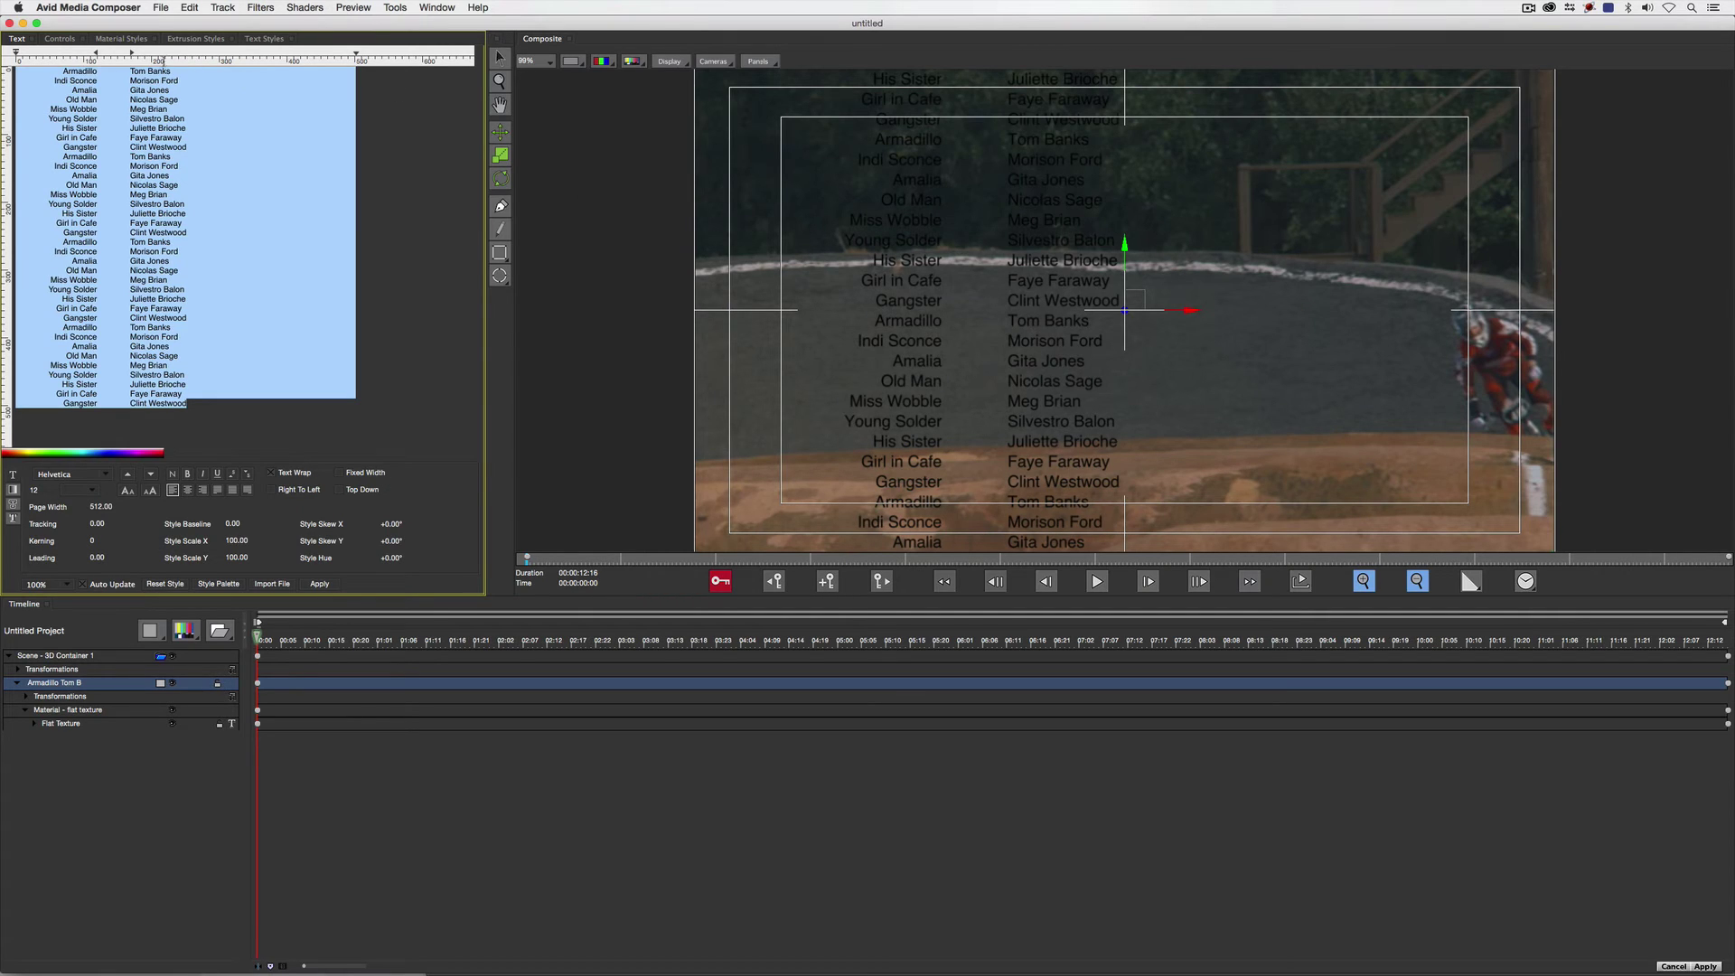
left_click_drag(131, 52, 209, 53)
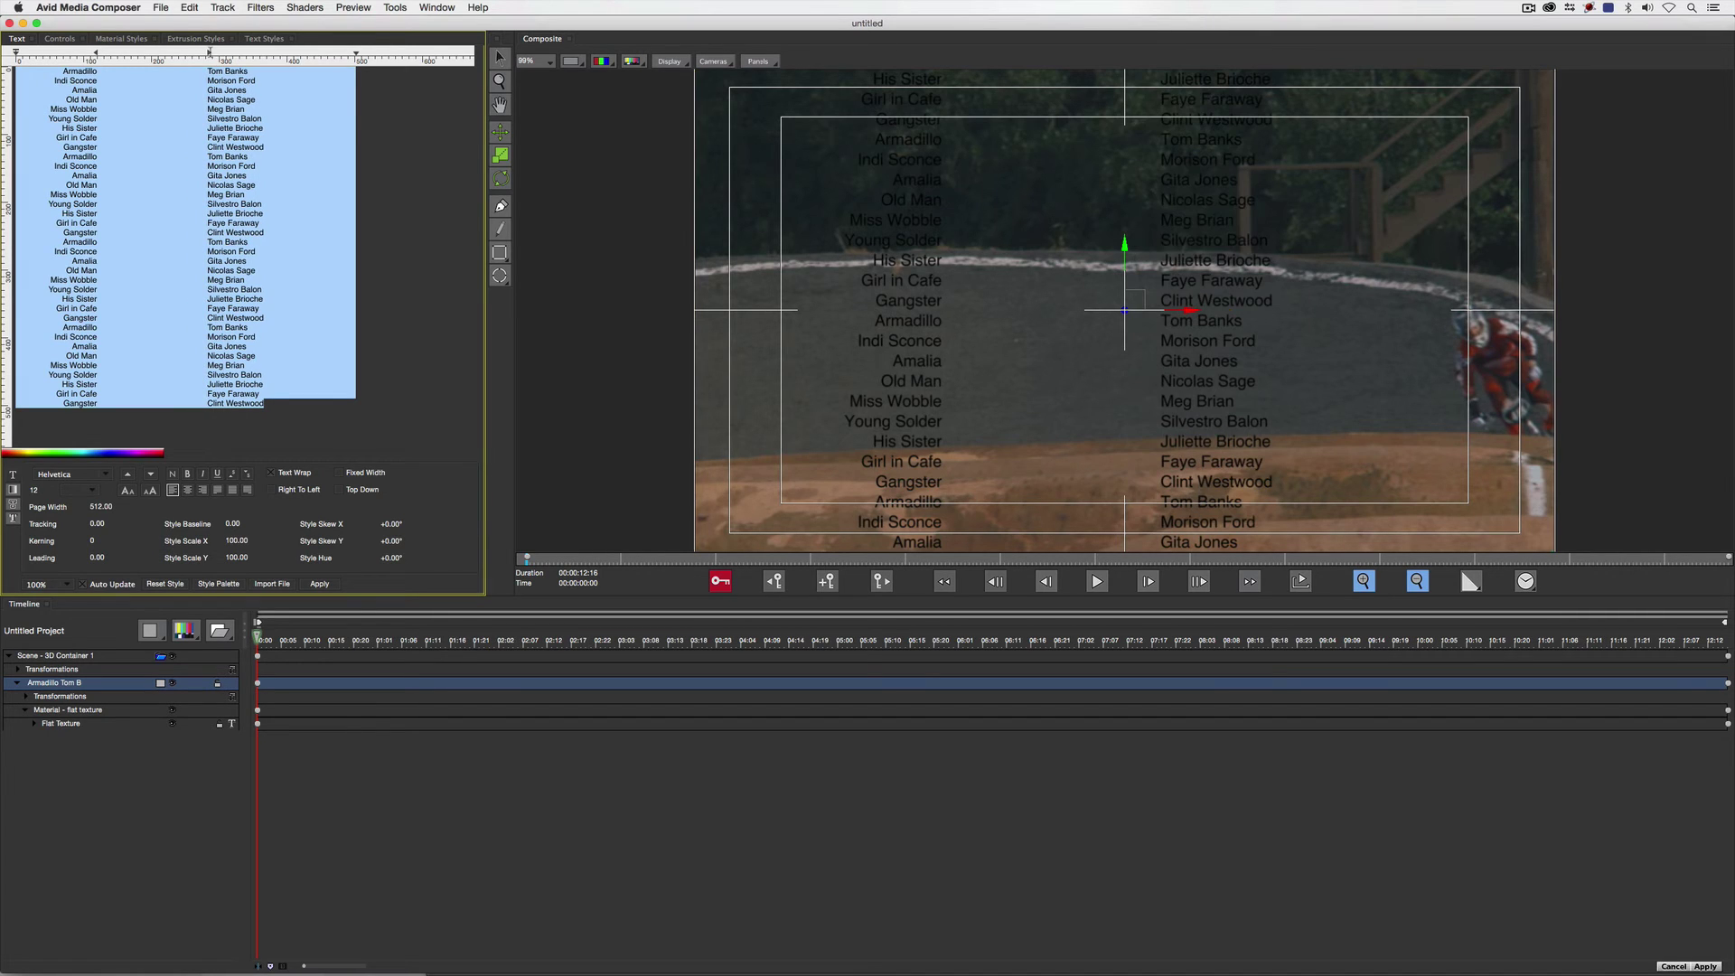
left_click_drag(96, 53, 150, 52)
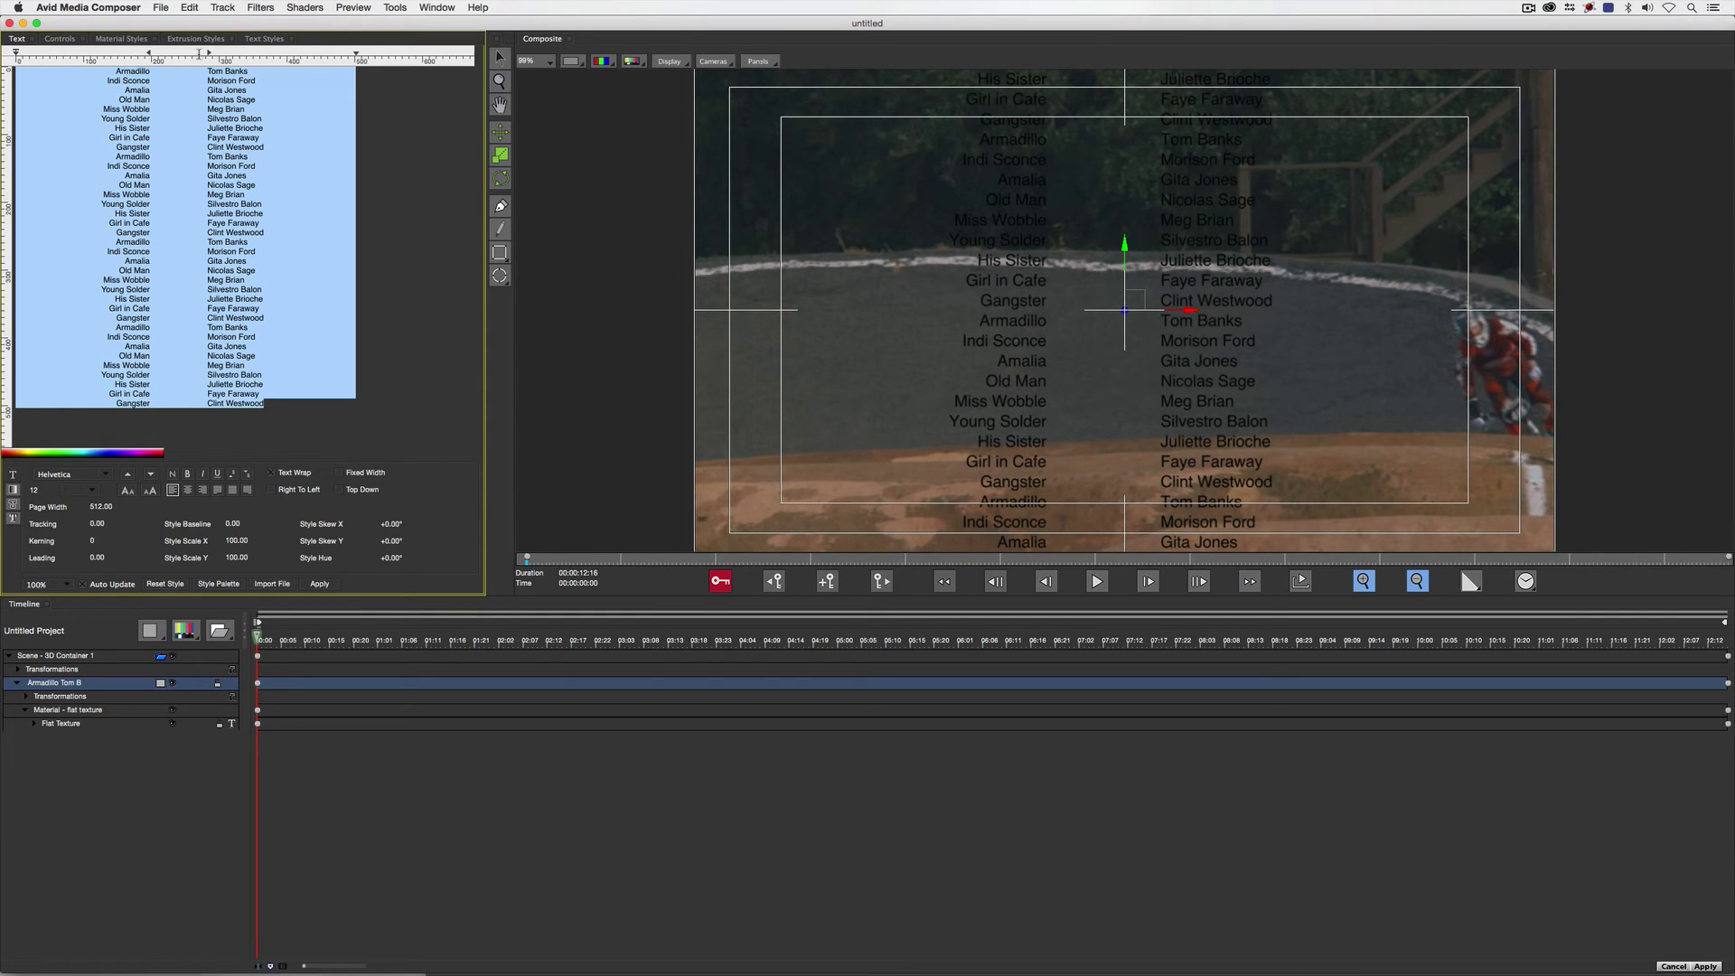
left_click_drag(208, 52, 166, 51)
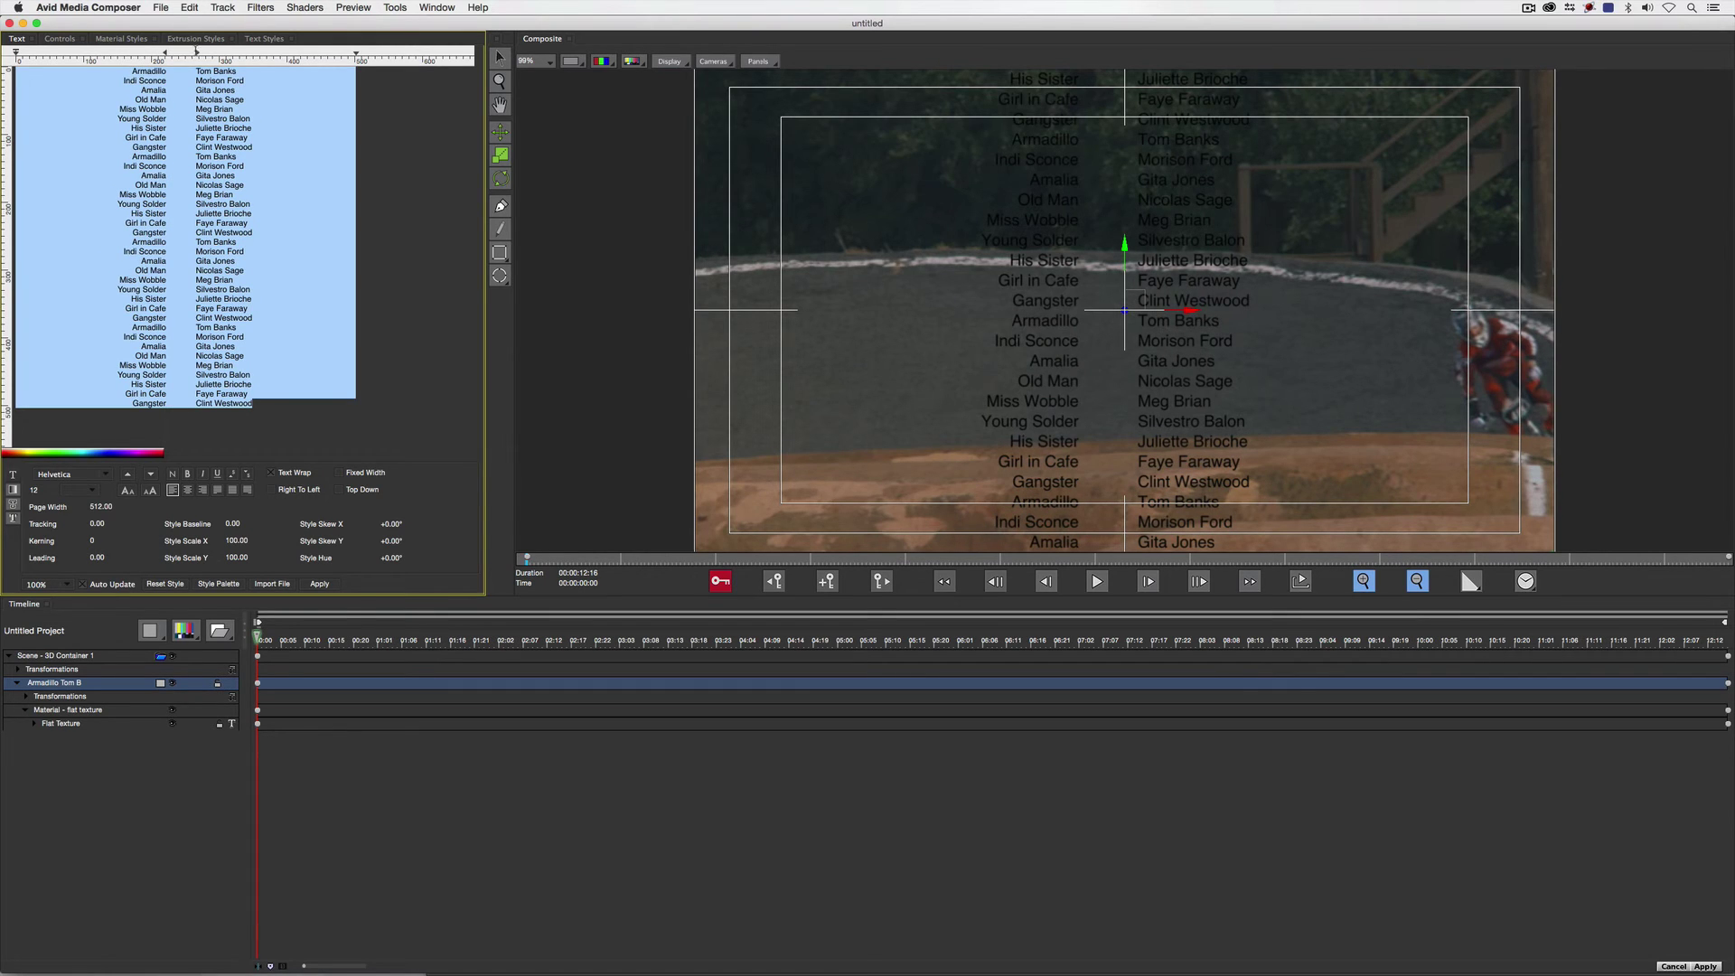
left_click_drag(198, 52, 206, 51)
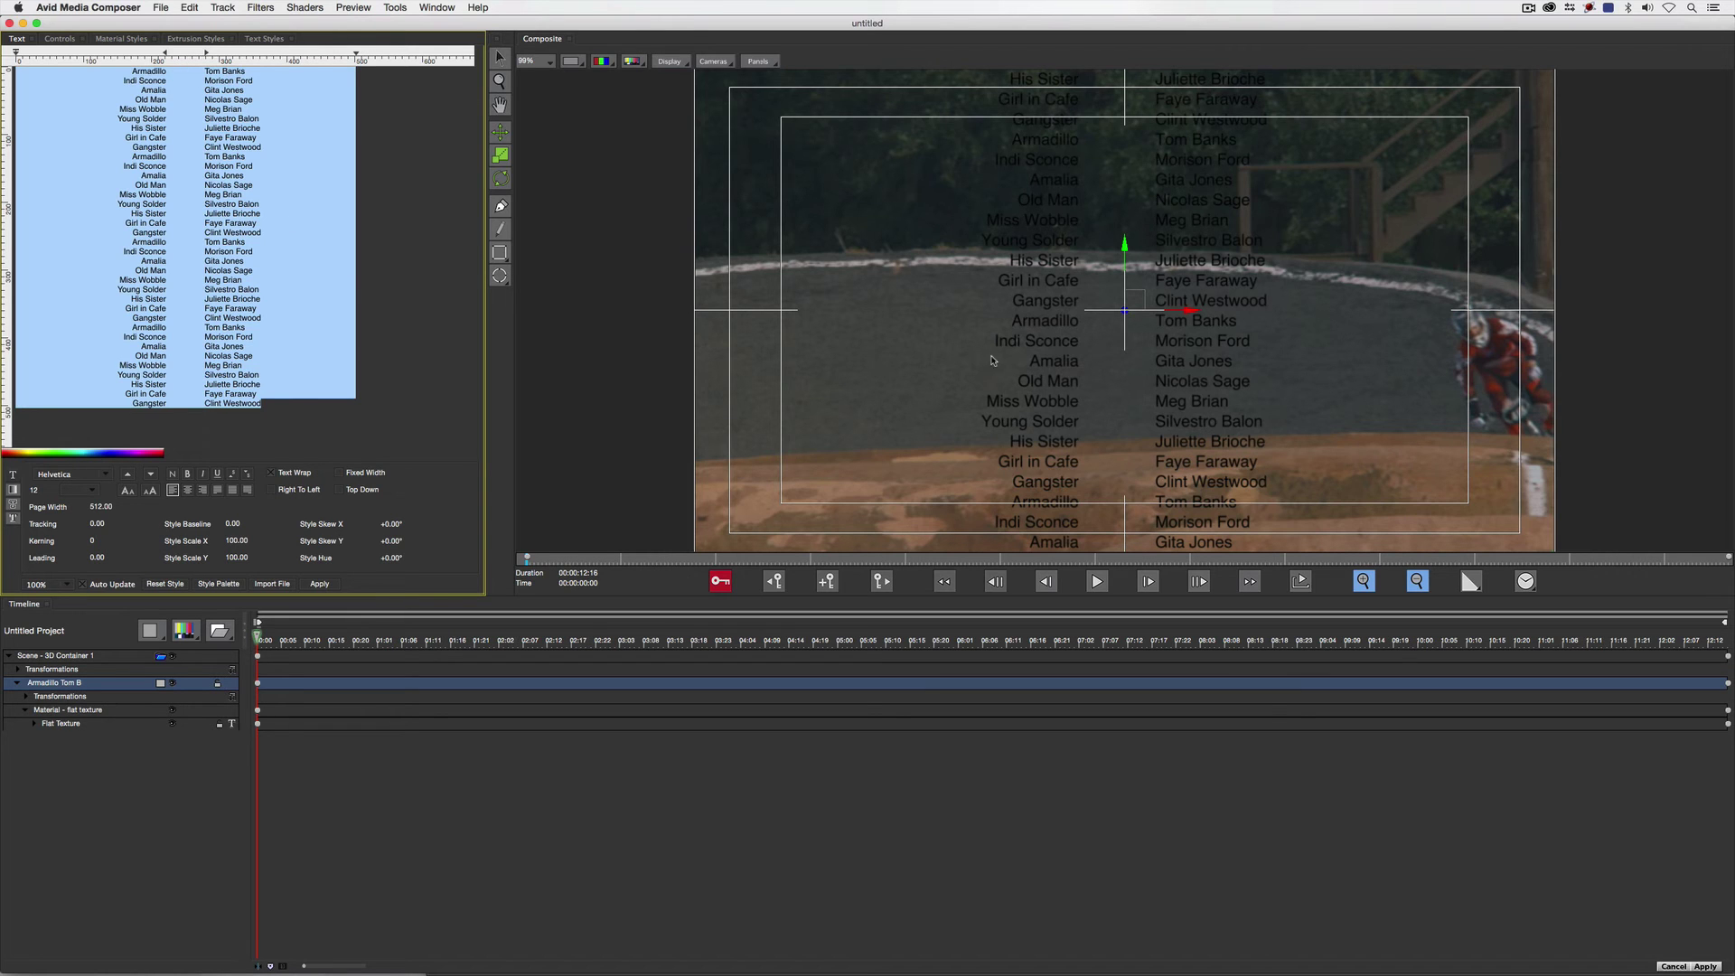
key("super+h")
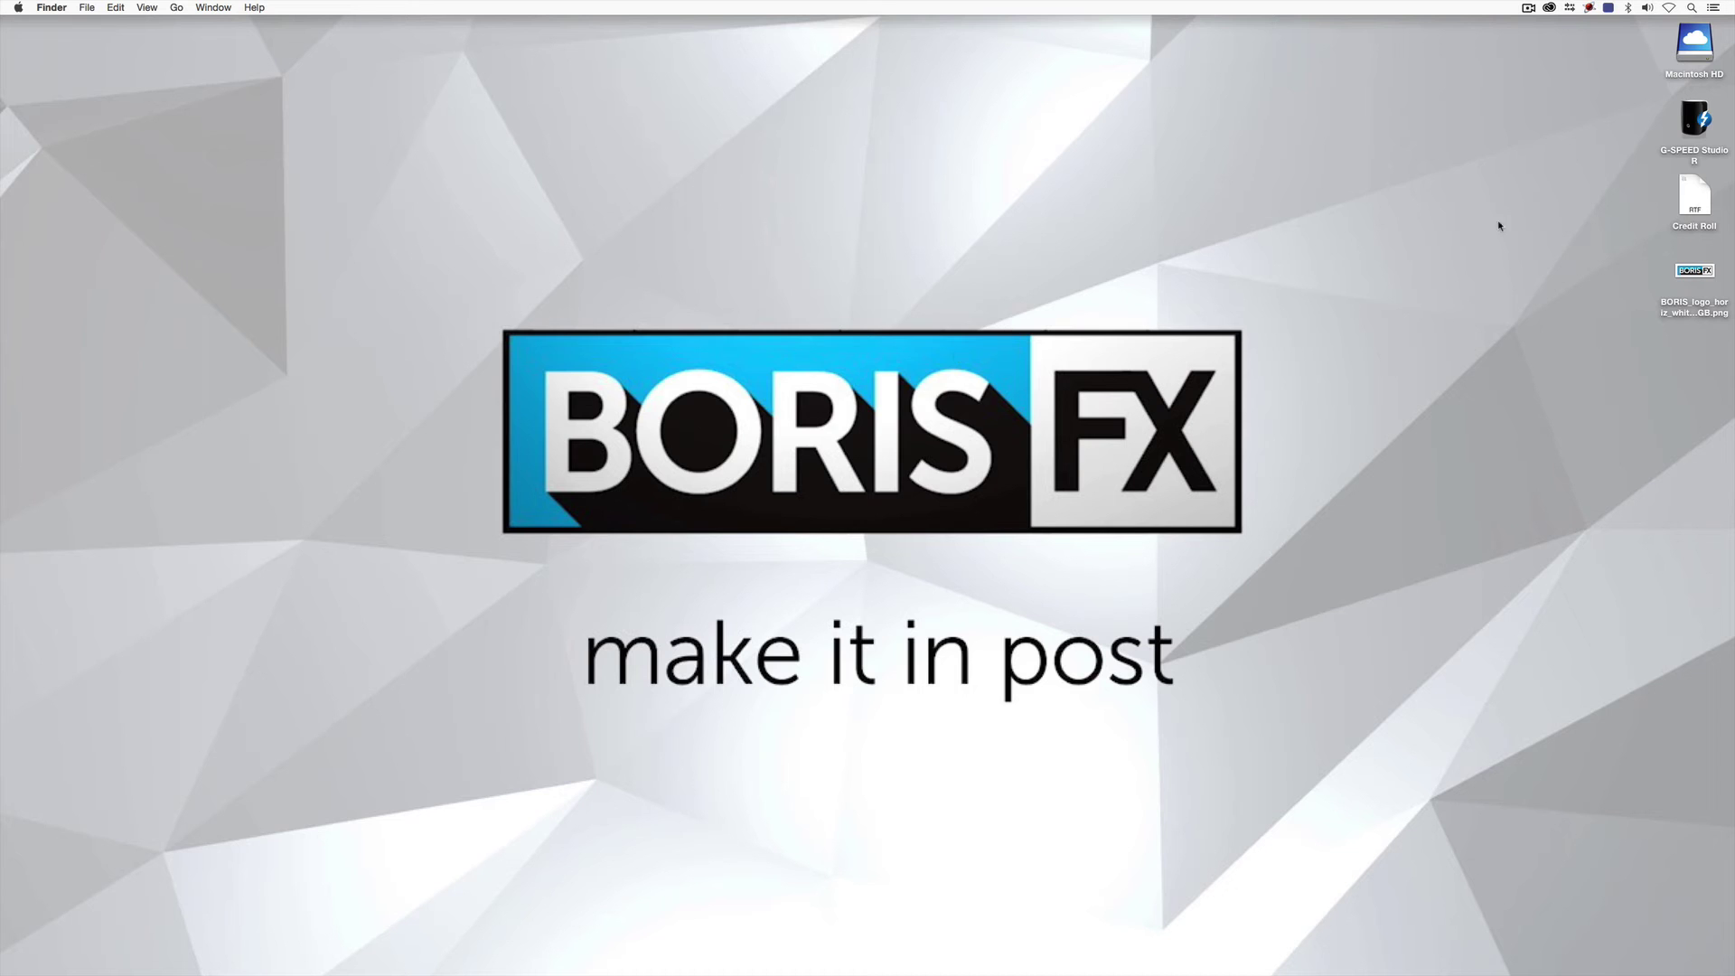
- Quick Look the desktop Credit Roll file to compare its columns, then return to Media Composer
left_click(1687, 196)
key("space")
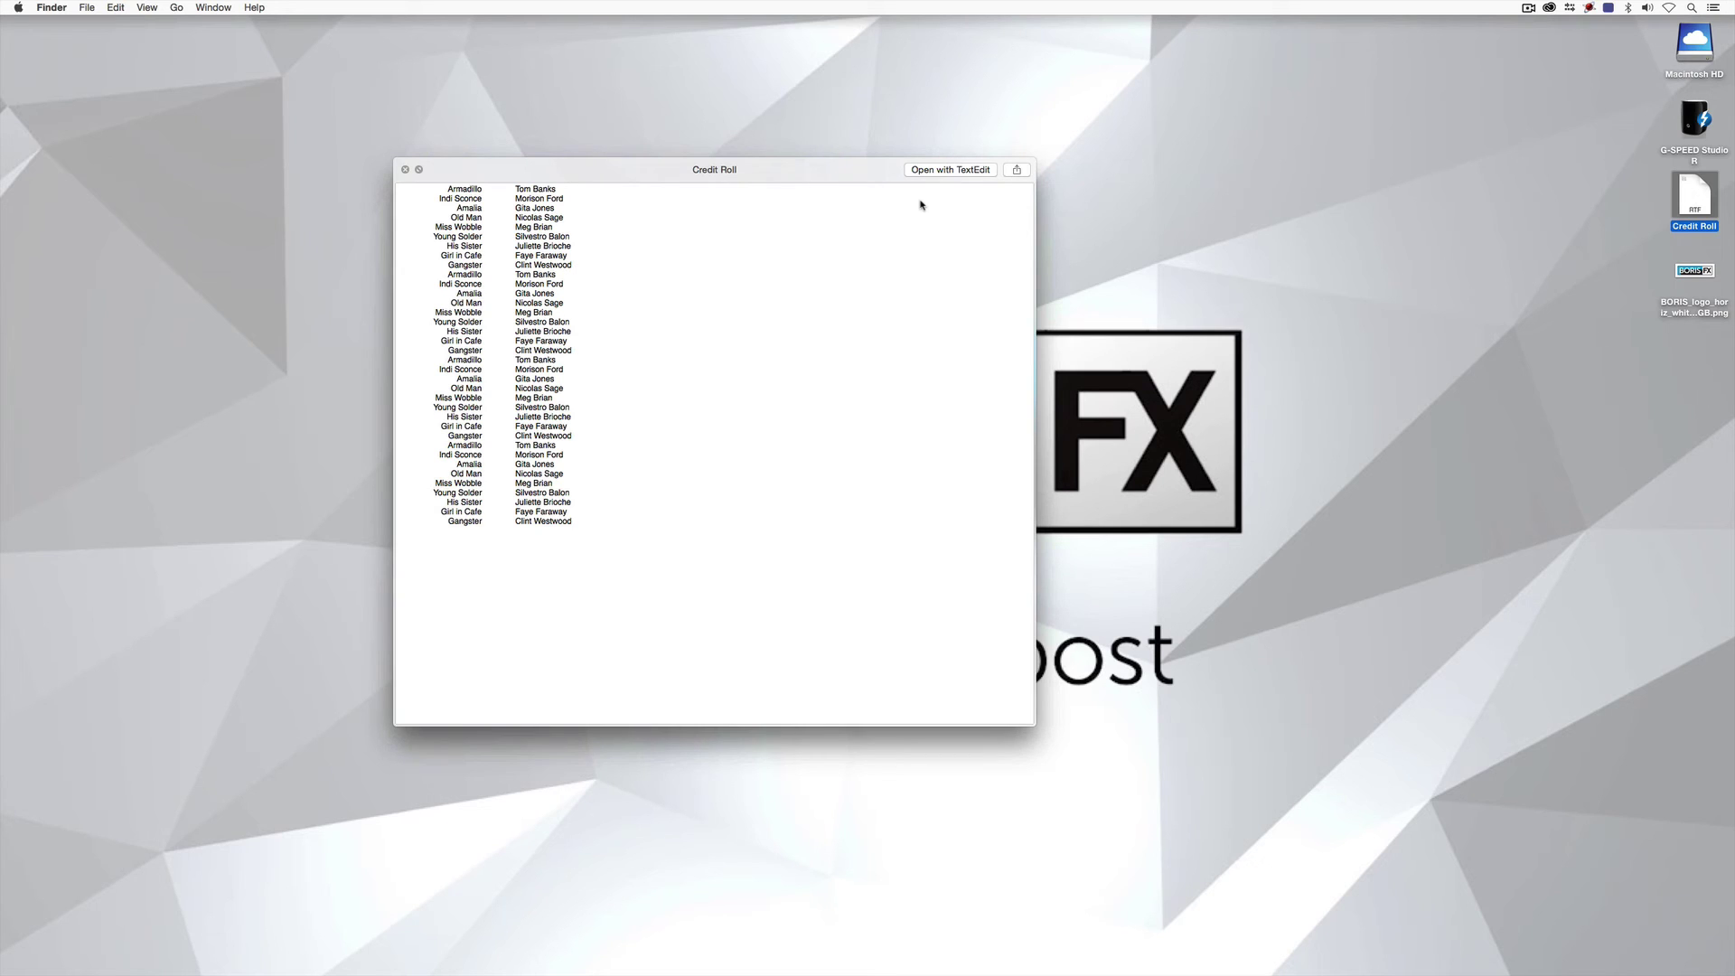
left_click_drag(588, 177, 563, 174)
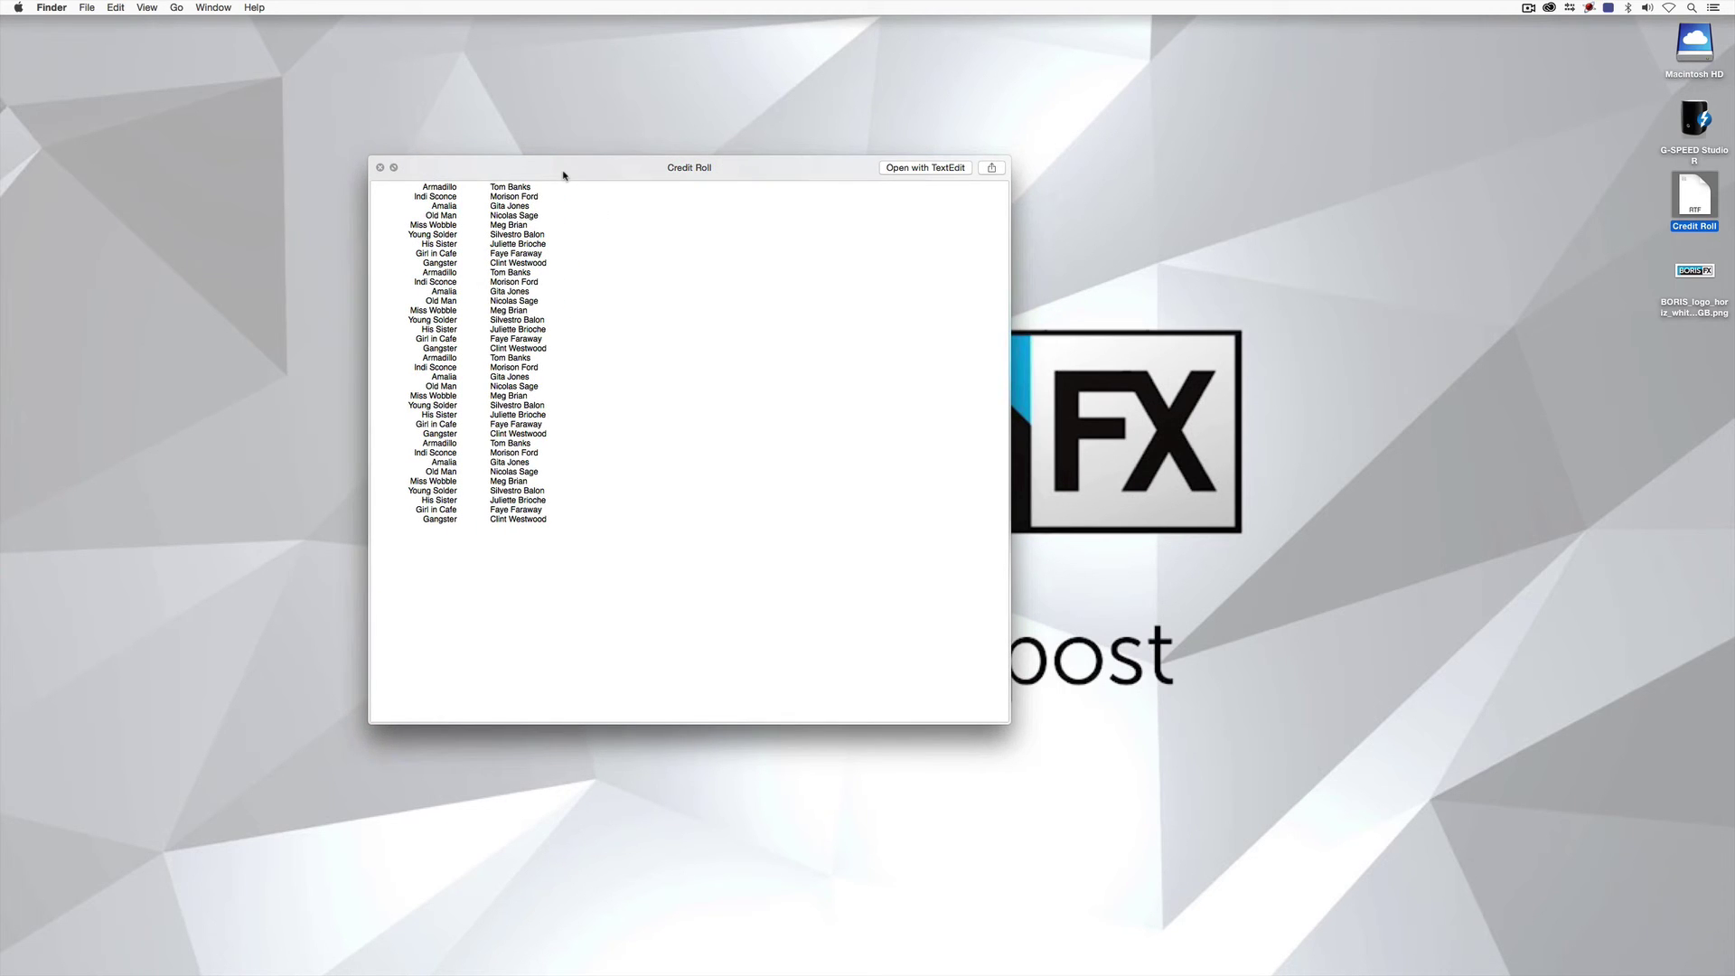
key("super+Tab")
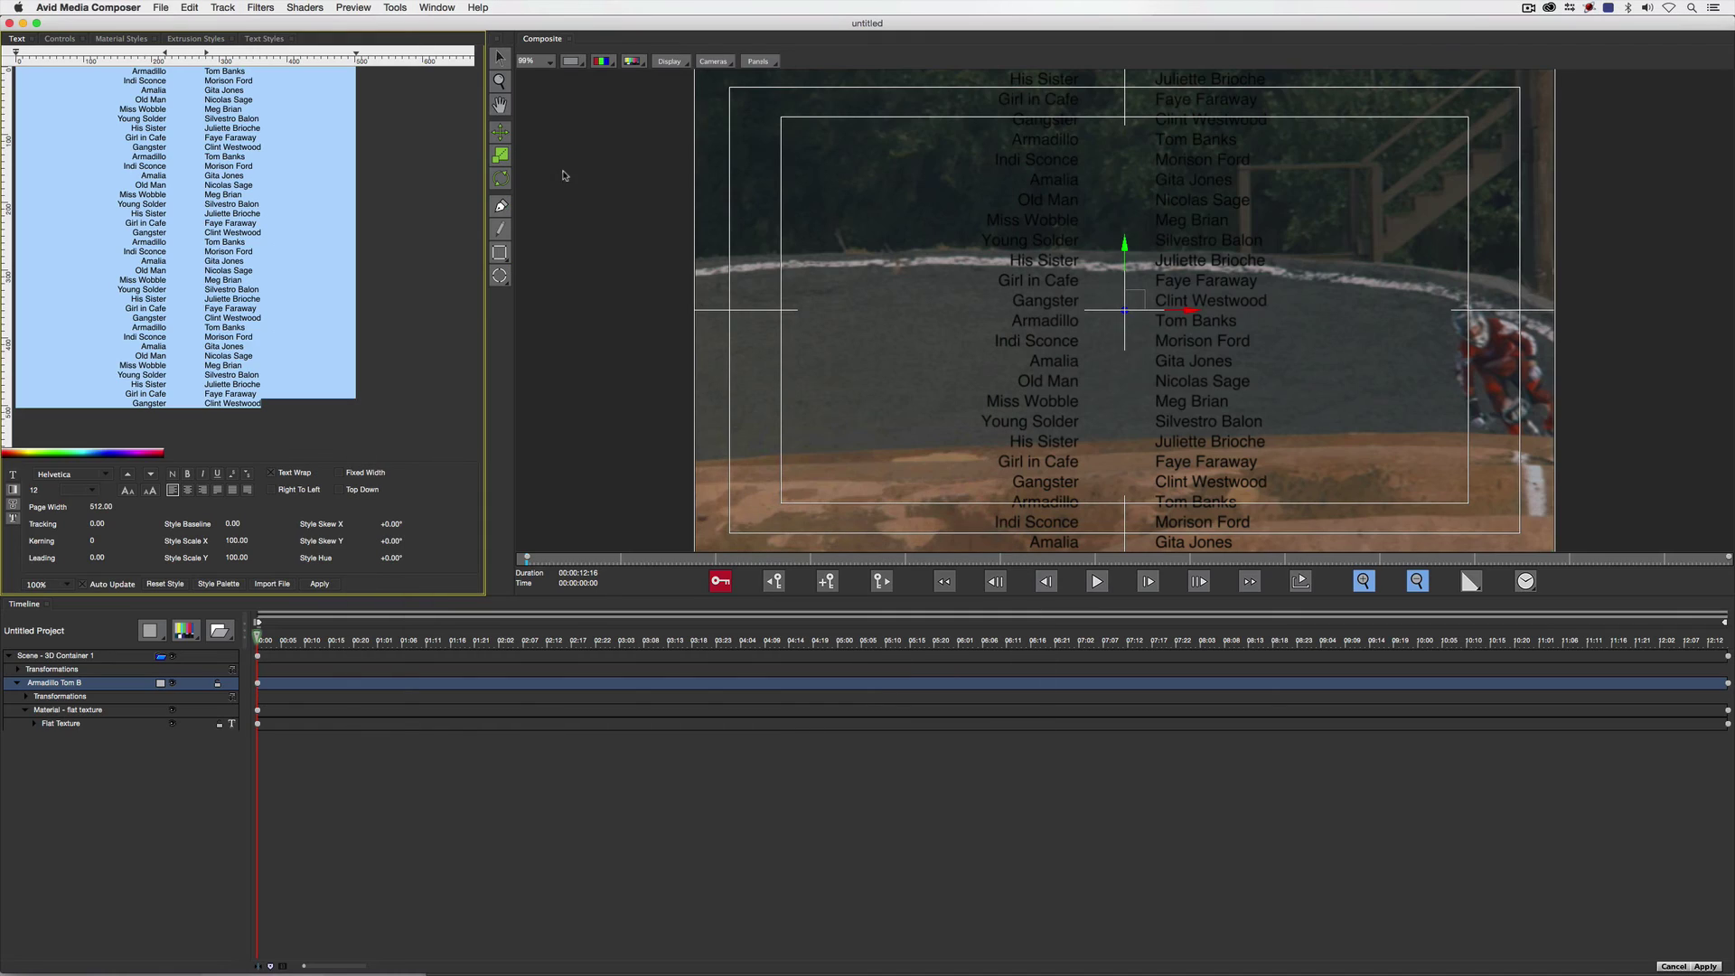
- Set the credits text fill colour to white
left_click(13, 489)
left_click(174, 533)
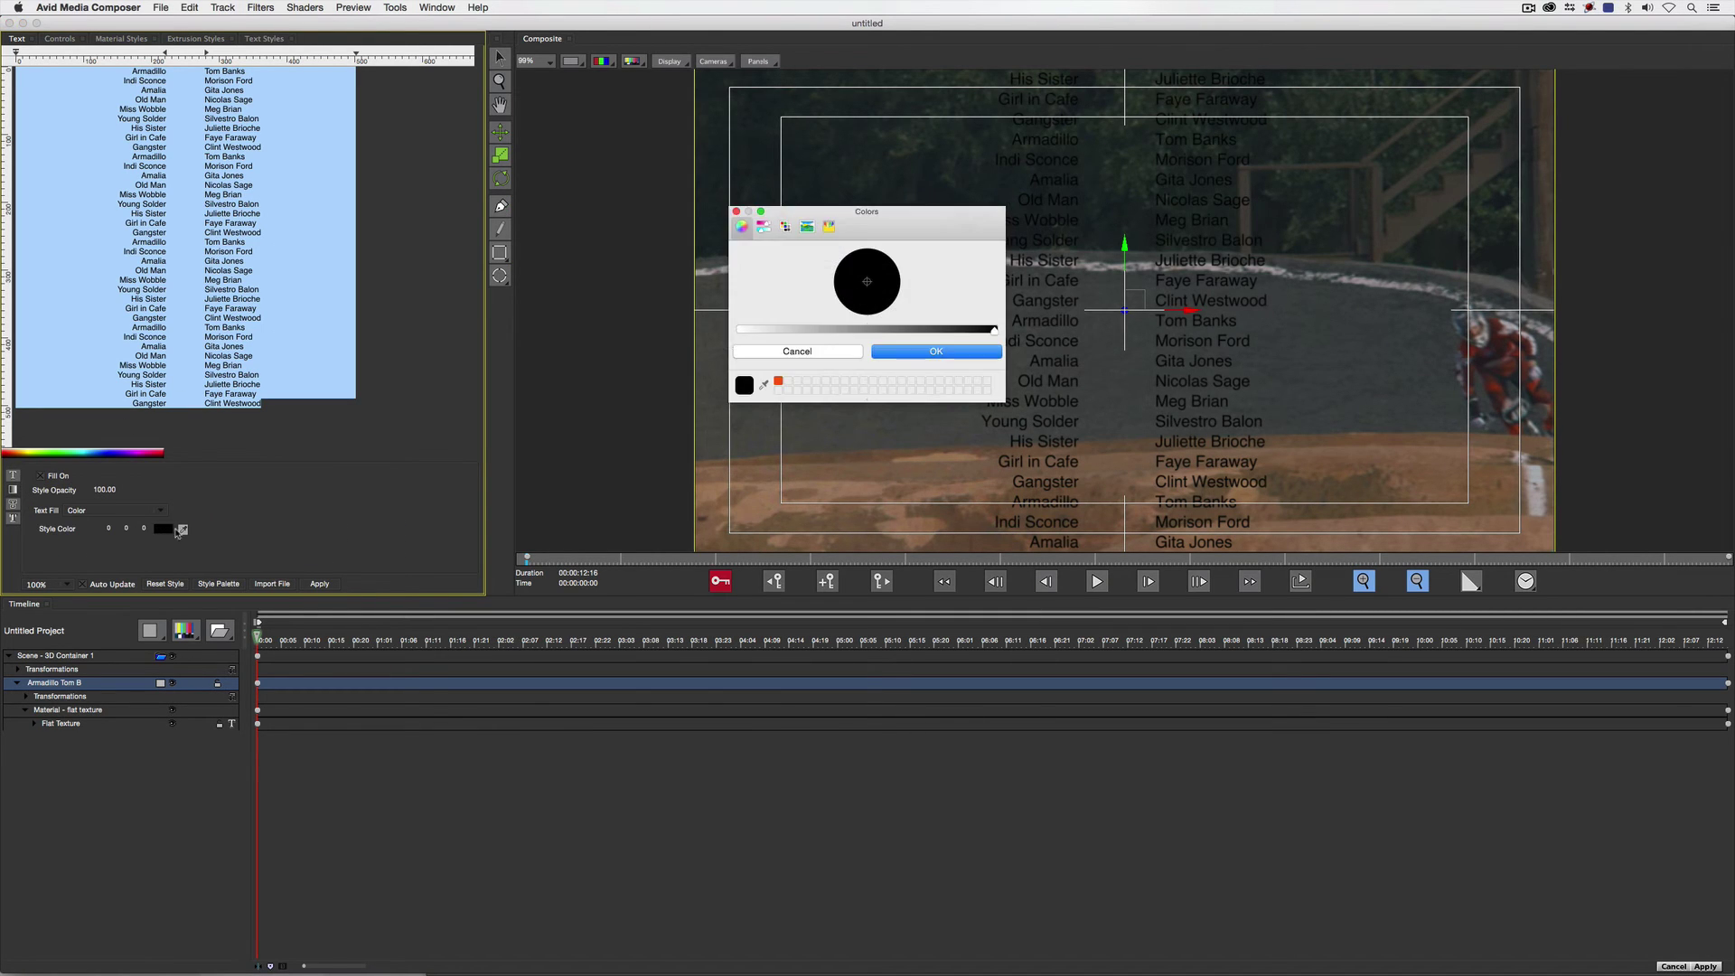
left_click_drag(793, 332, 694, 331)
left_click(936, 352)
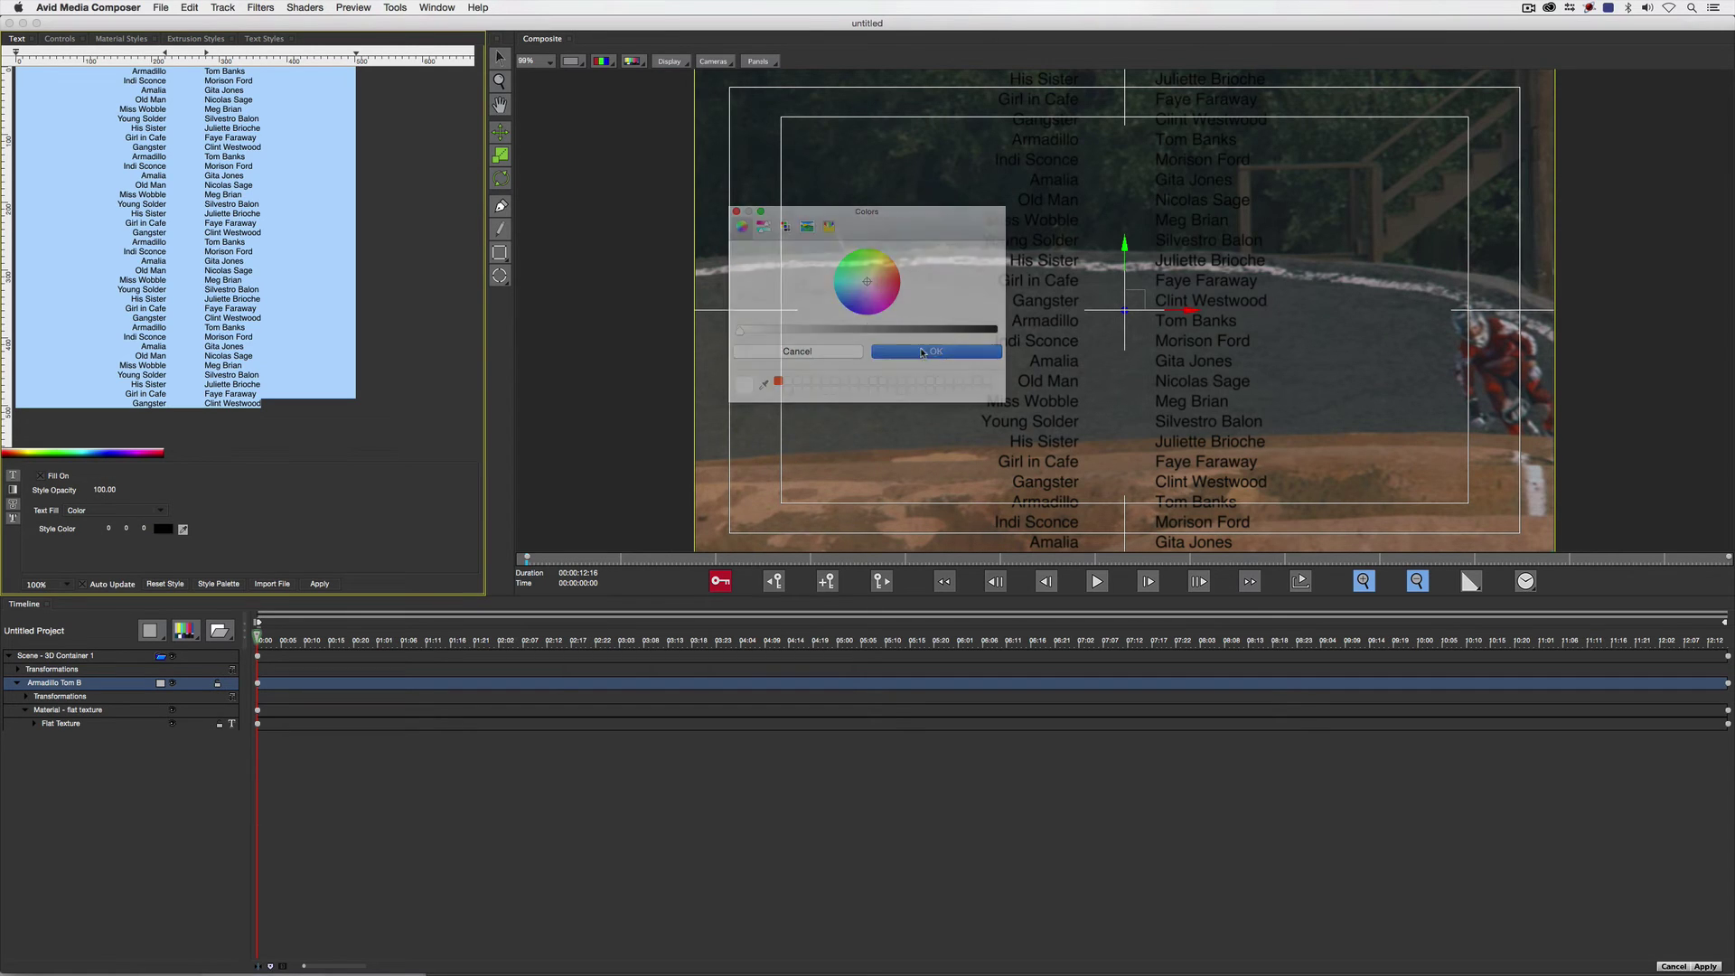
- Turn on a drop shadow with distance 2, opacity 100 and softness 3
left_click(58, 39)
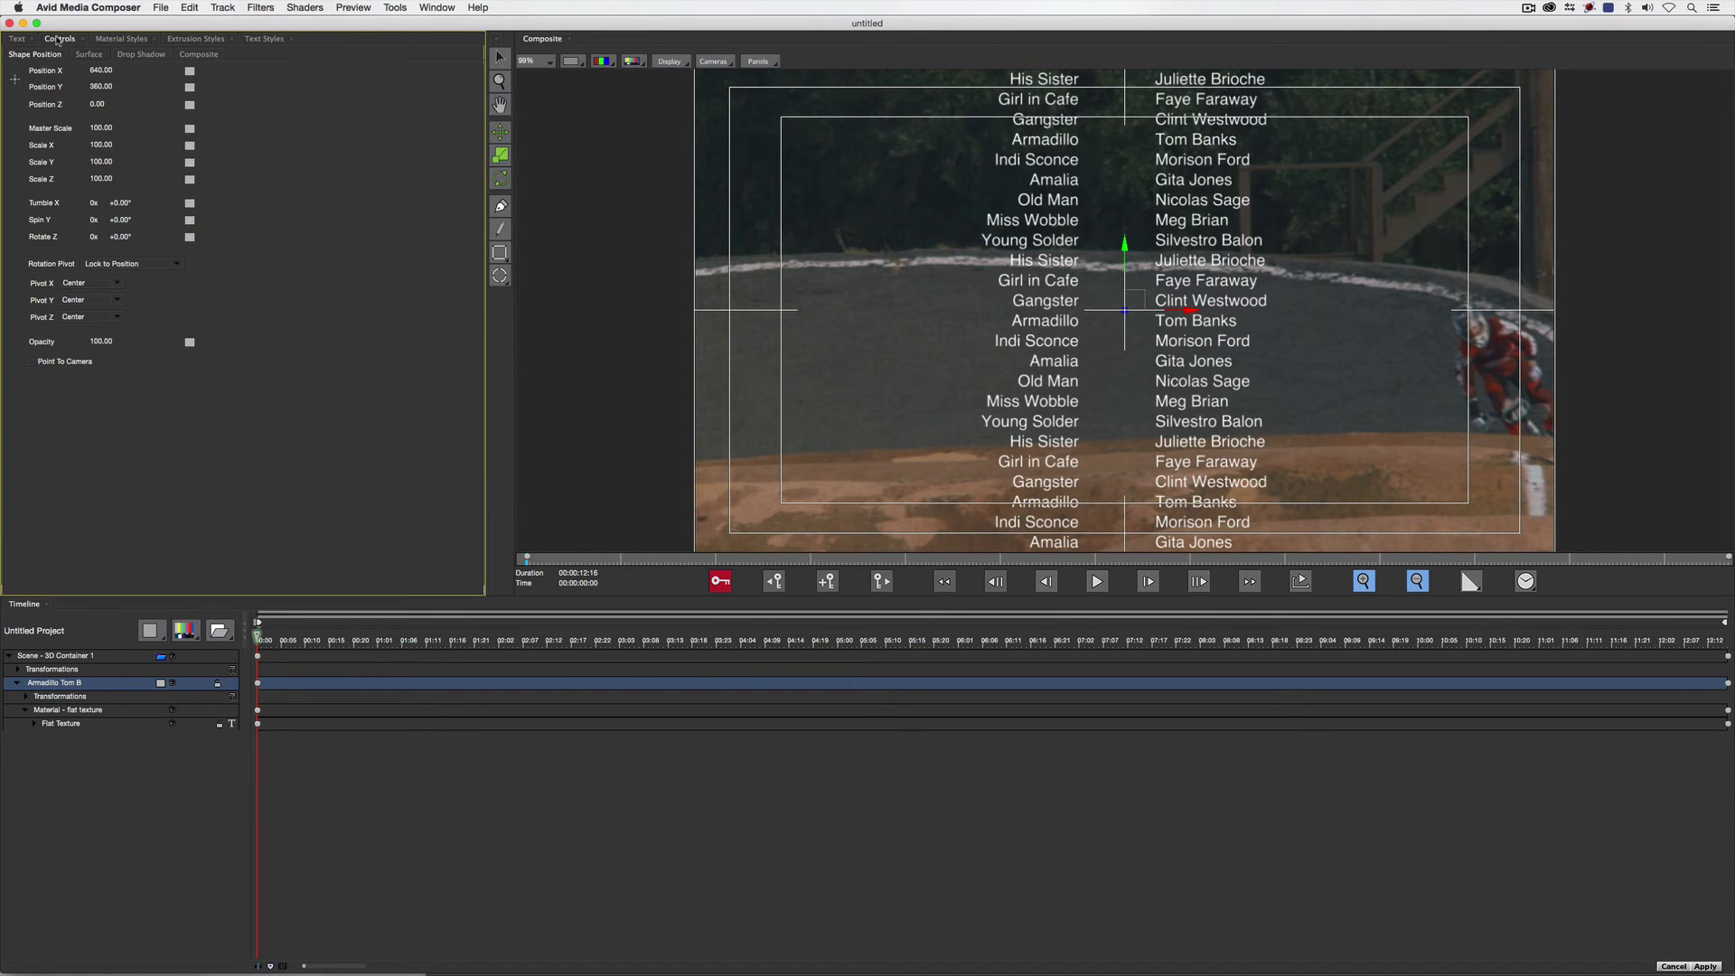
left_click(141, 54)
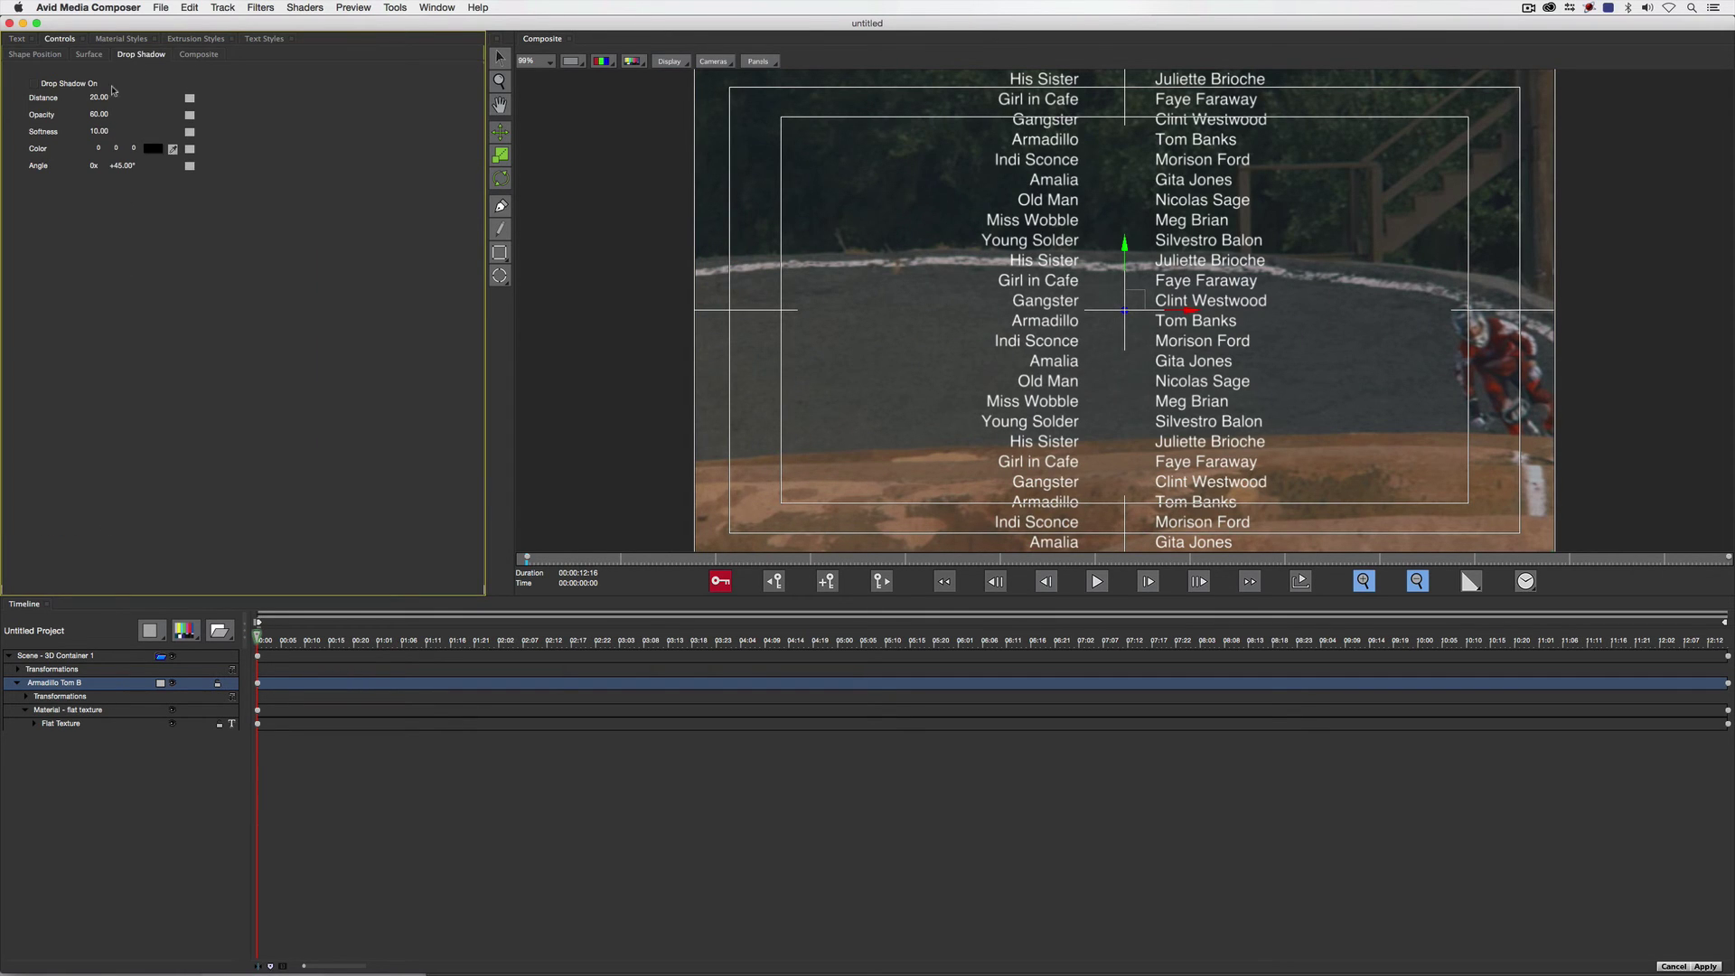
left_click(44, 85)
left_click(109, 97)
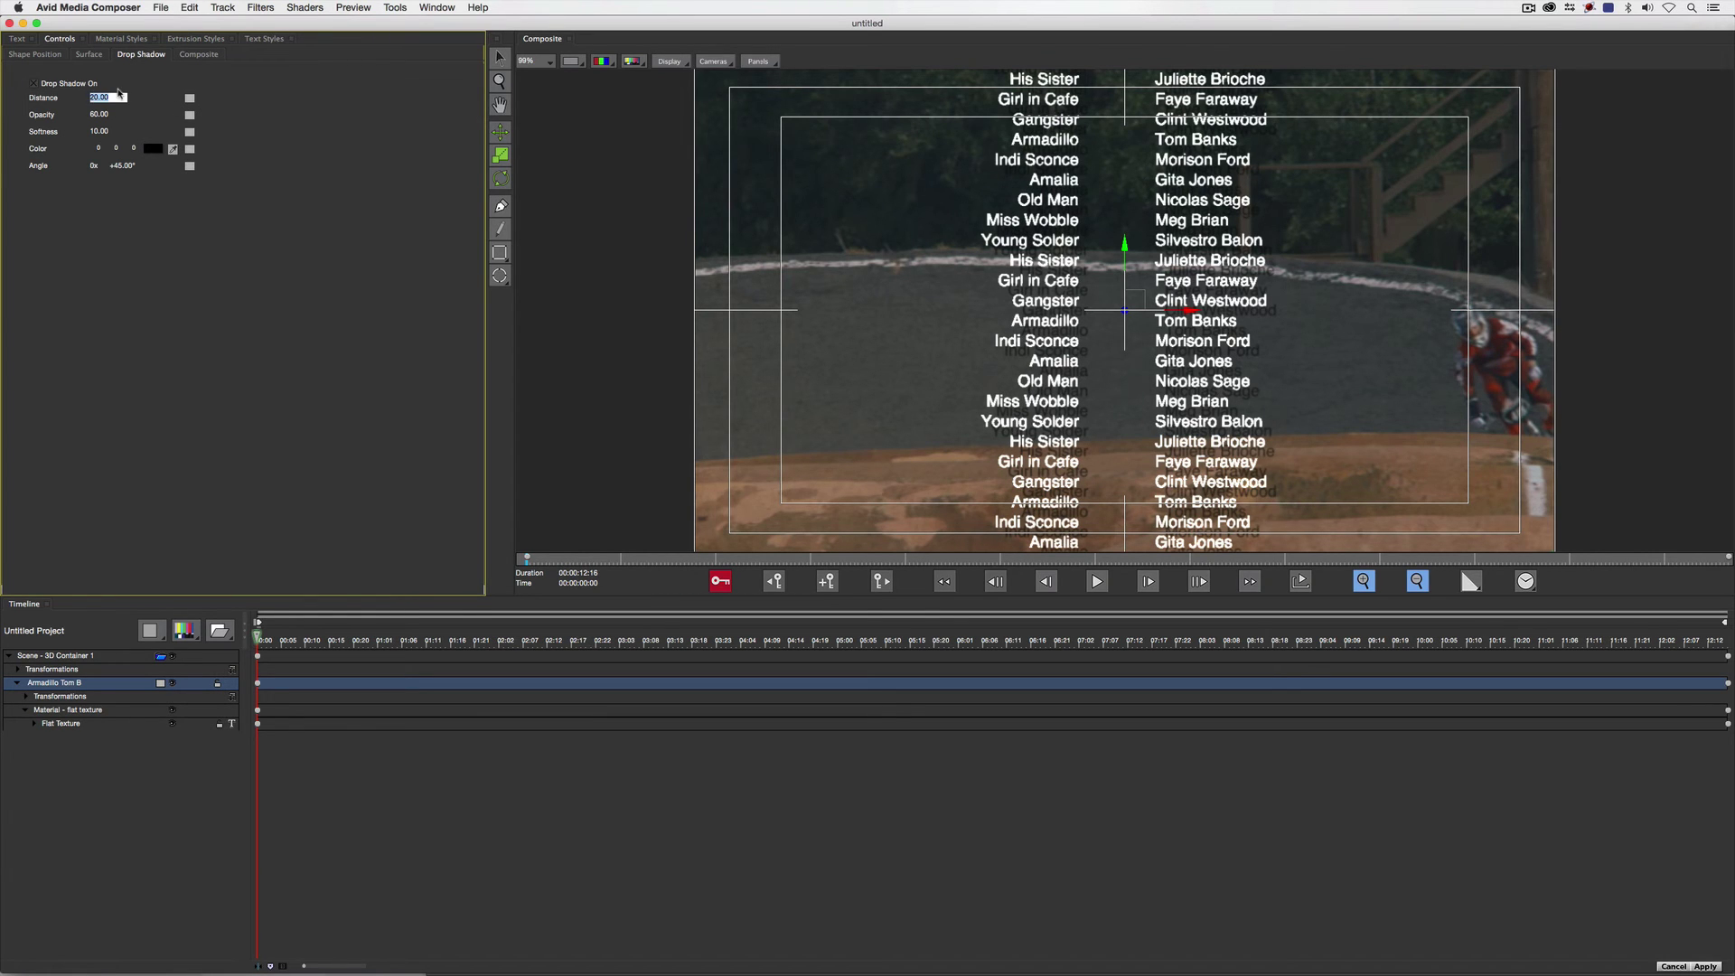
type("2")
key("Return")
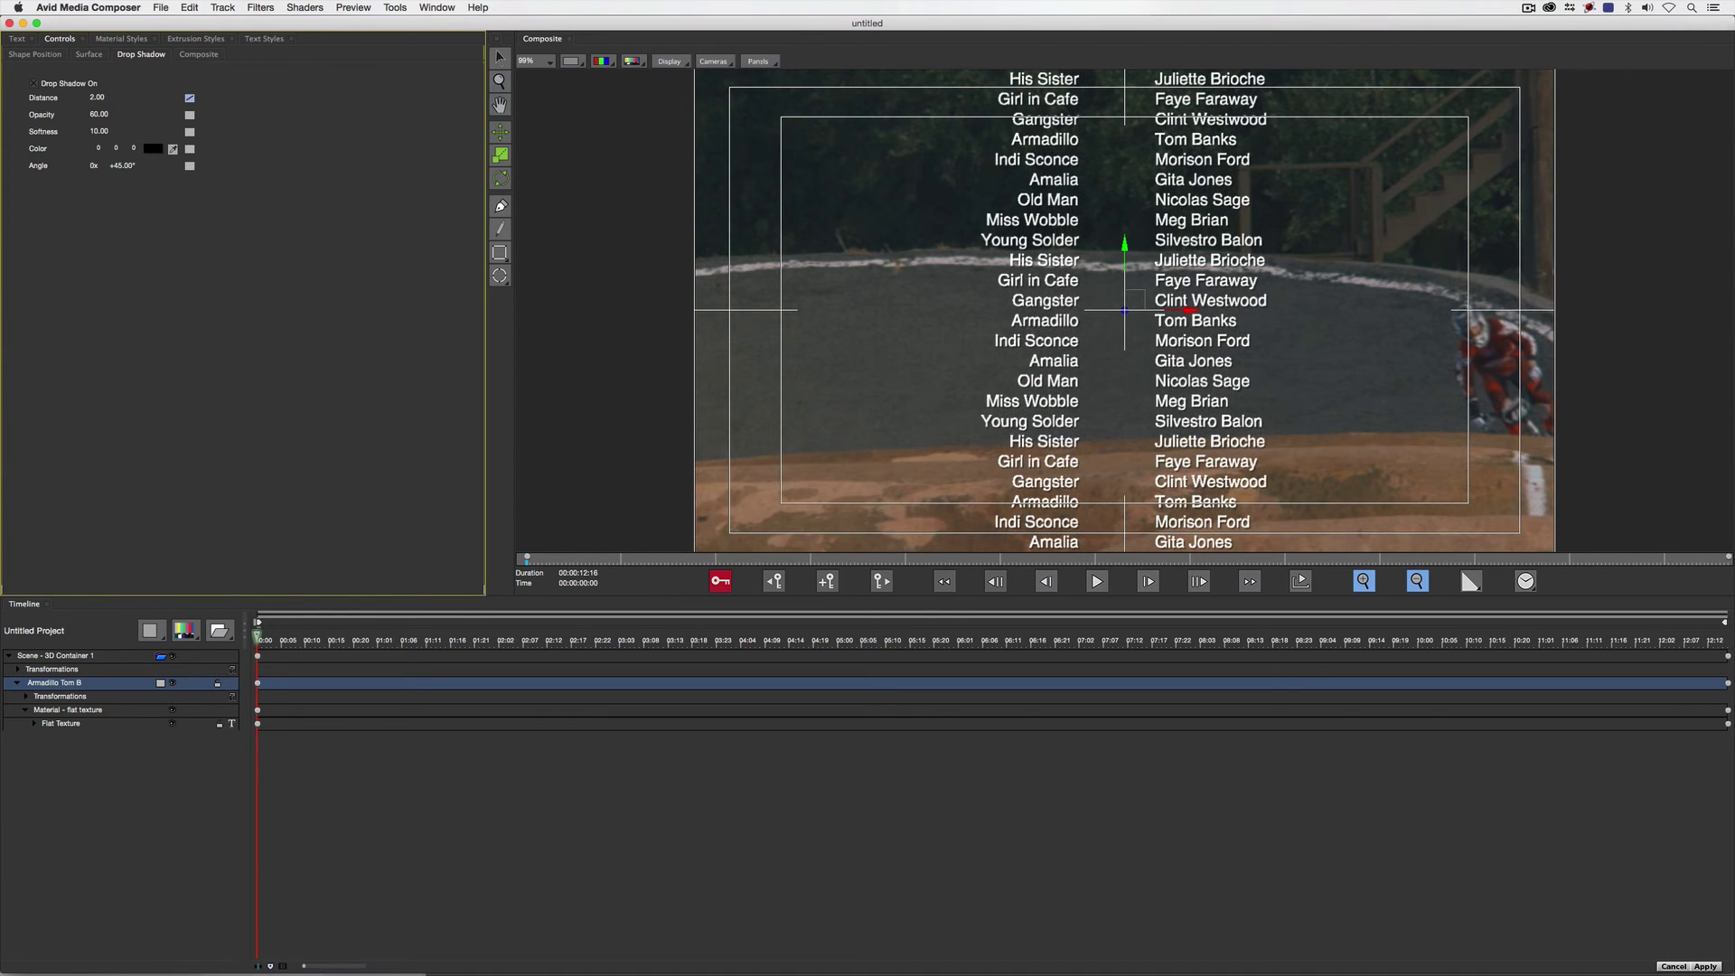
left_click(110, 113)
type("100")
key("Tab")
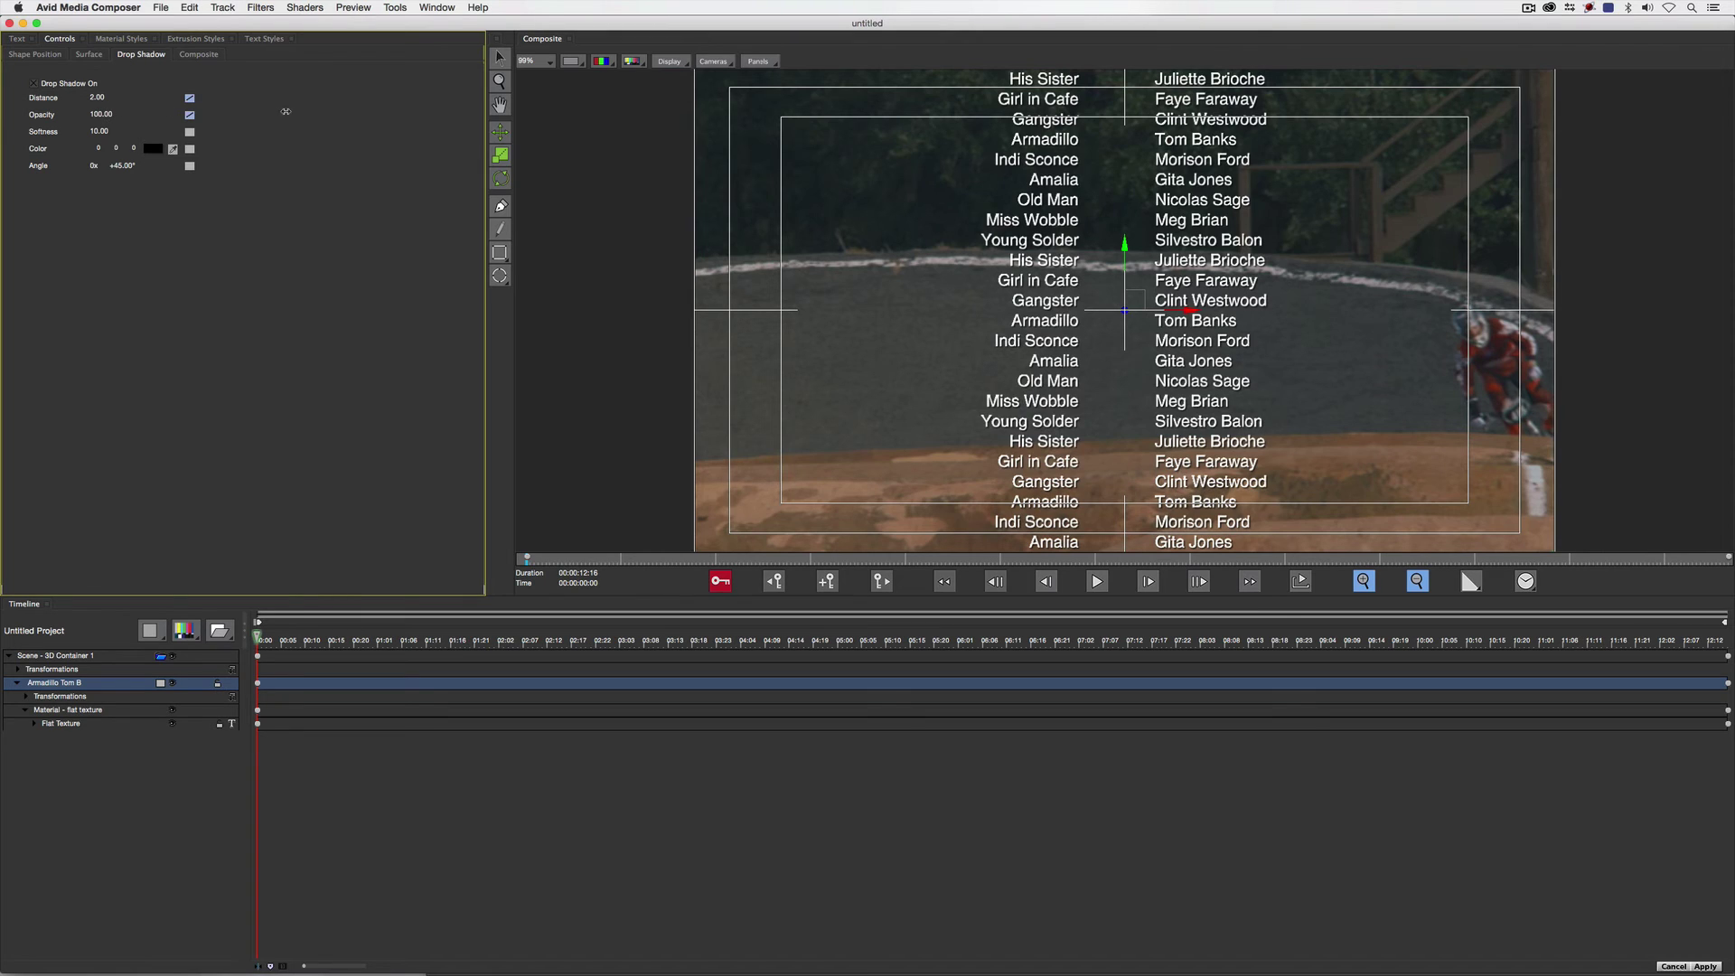
type("3")
key("Return")
left_click(83, 658)
- Add BORIS_logo_horiz_white_RGB.png as an image layer, scale it to 60, and place it top left
left_click(195, 639)
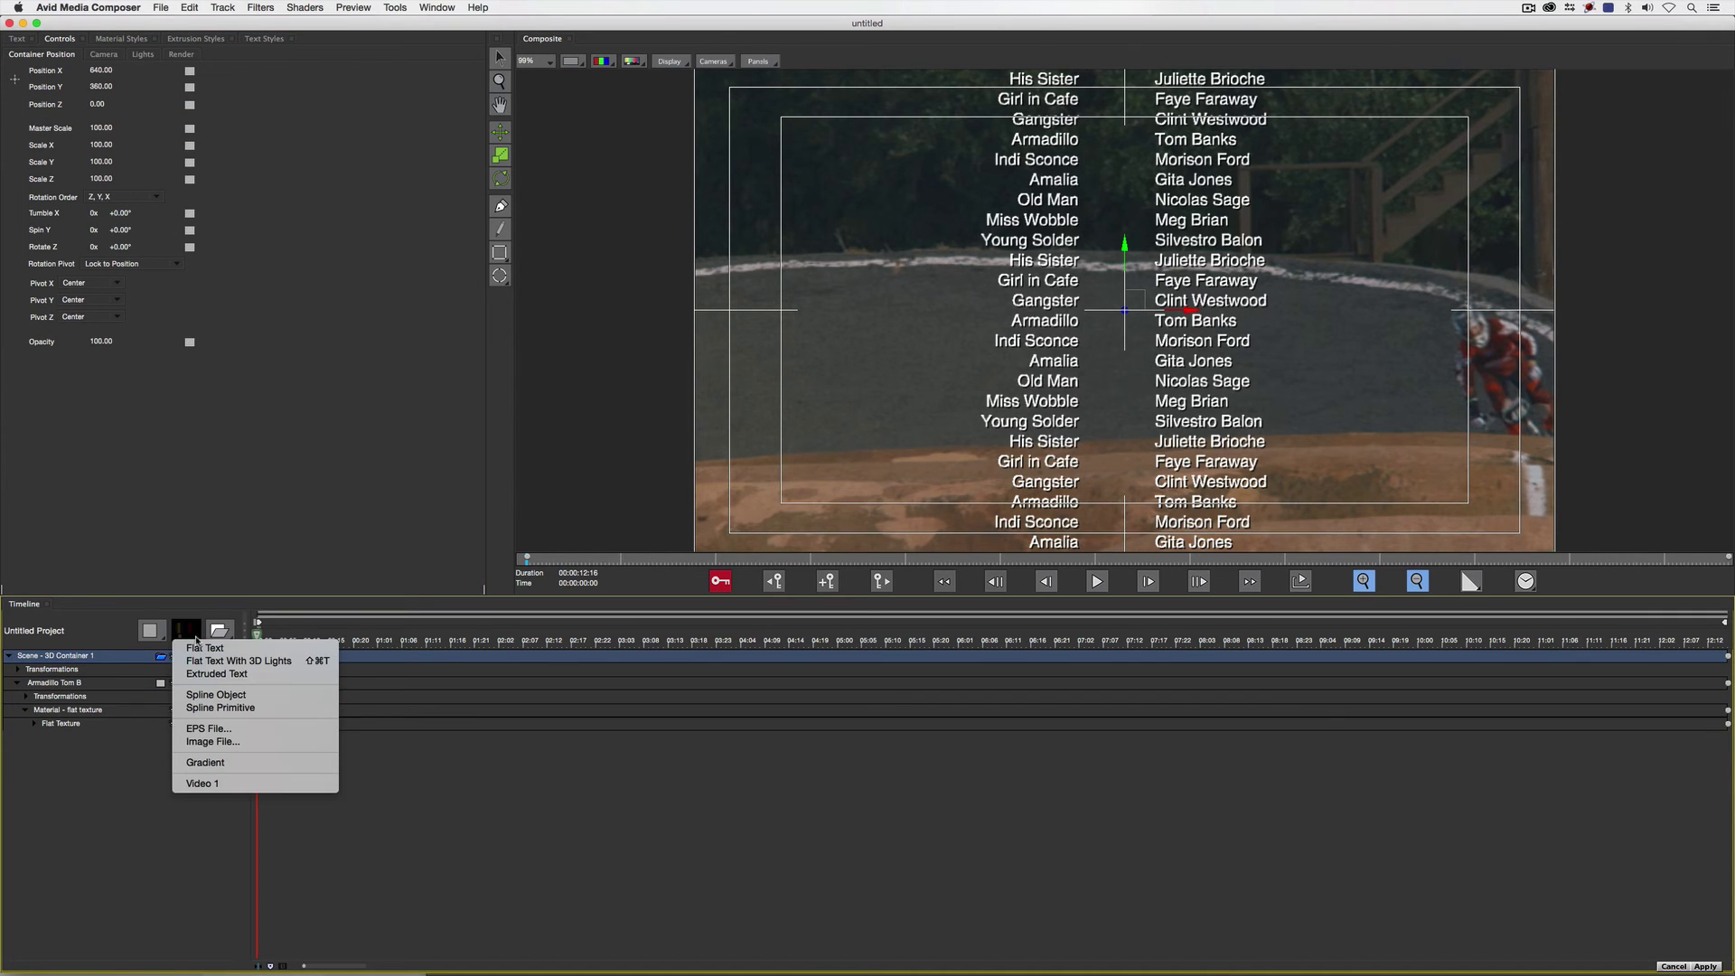
left_click(217, 742)
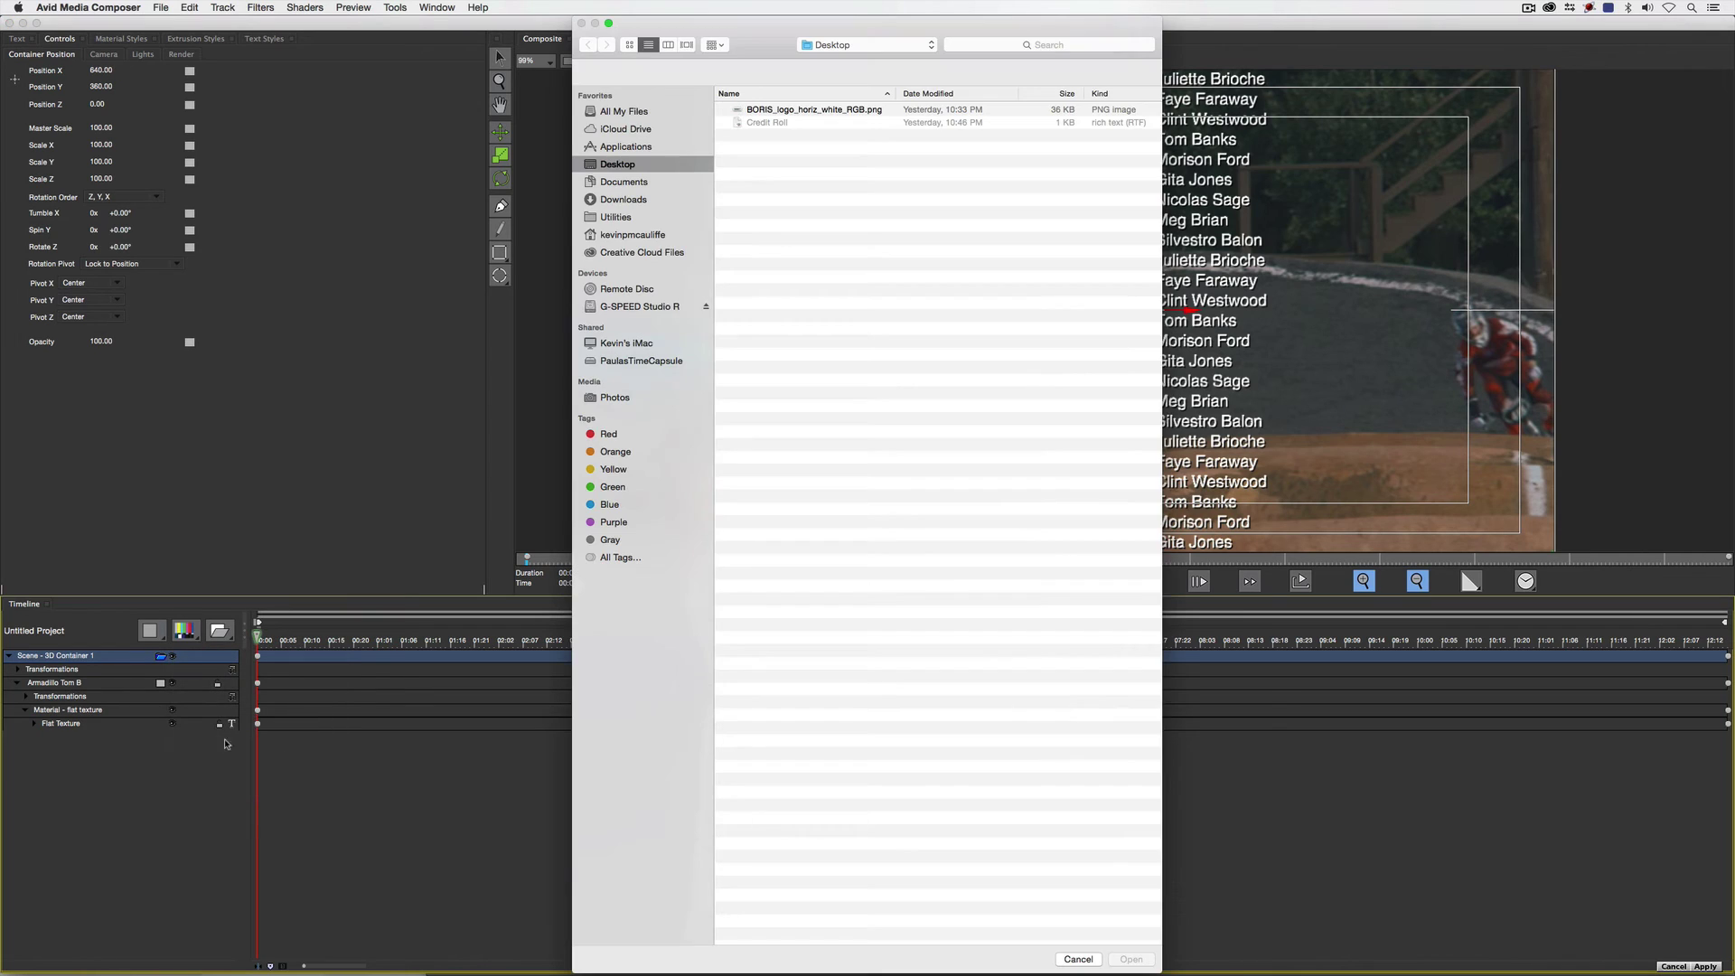
left_click(814, 111)
double_click(813, 110)
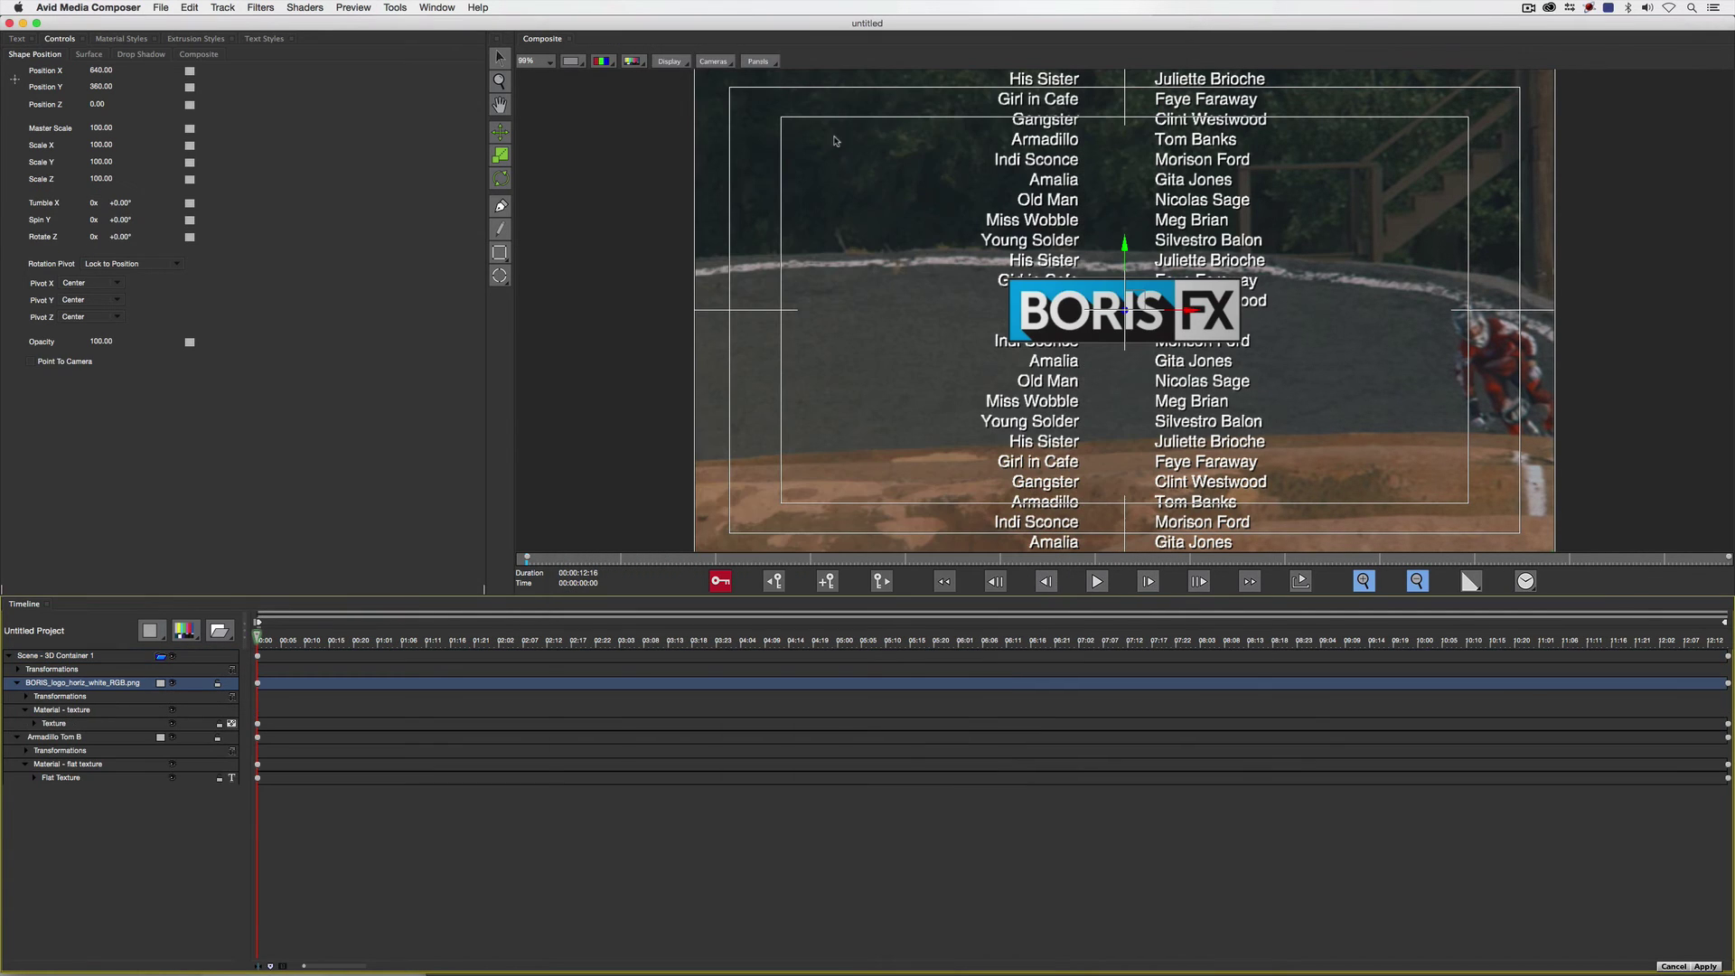
left_click_drag(1191, 313, 925, 314)
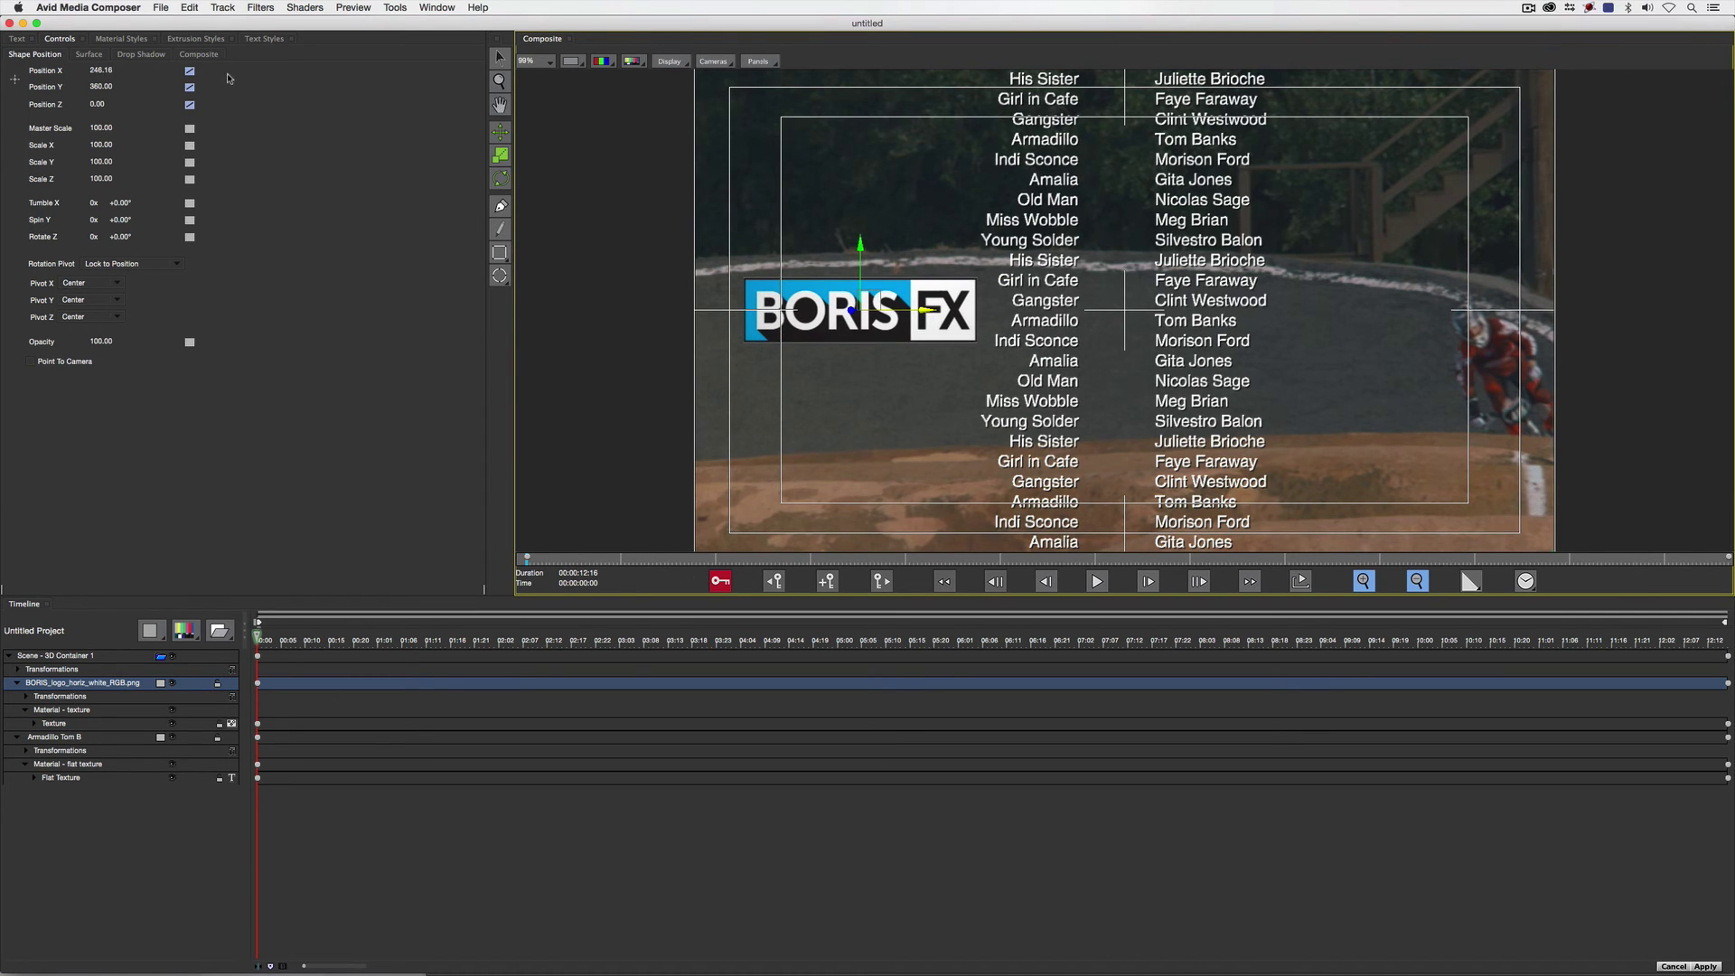
left_click(99, 128)
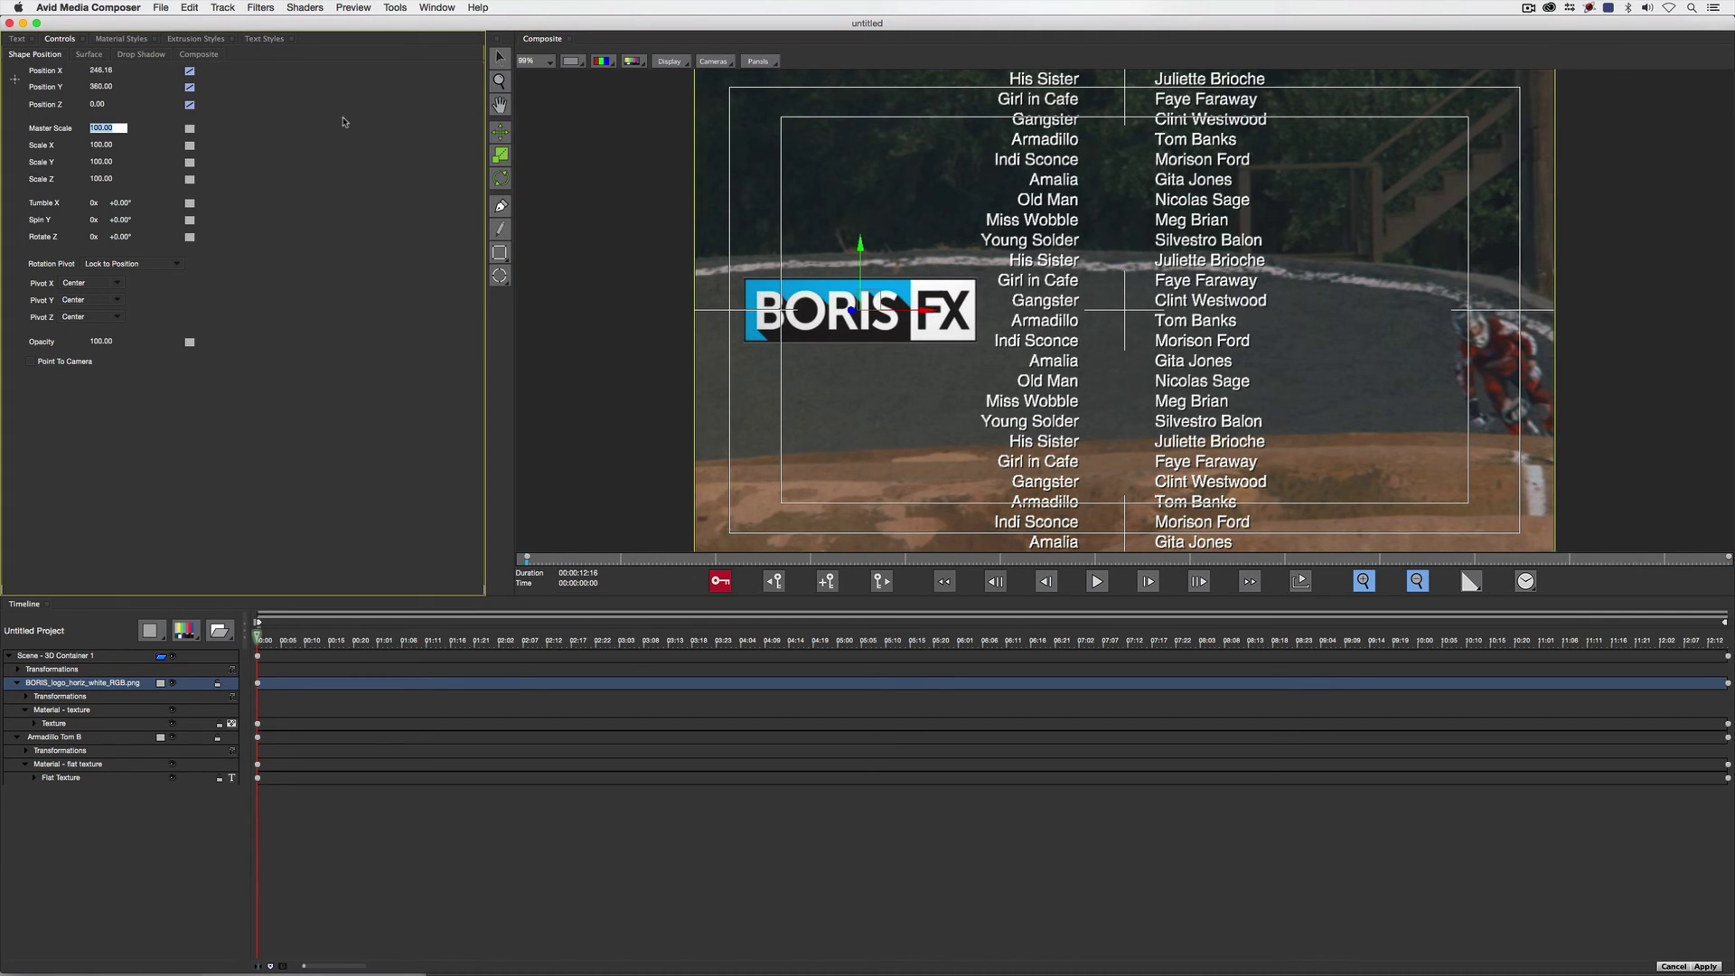
type("60")
key("Return")
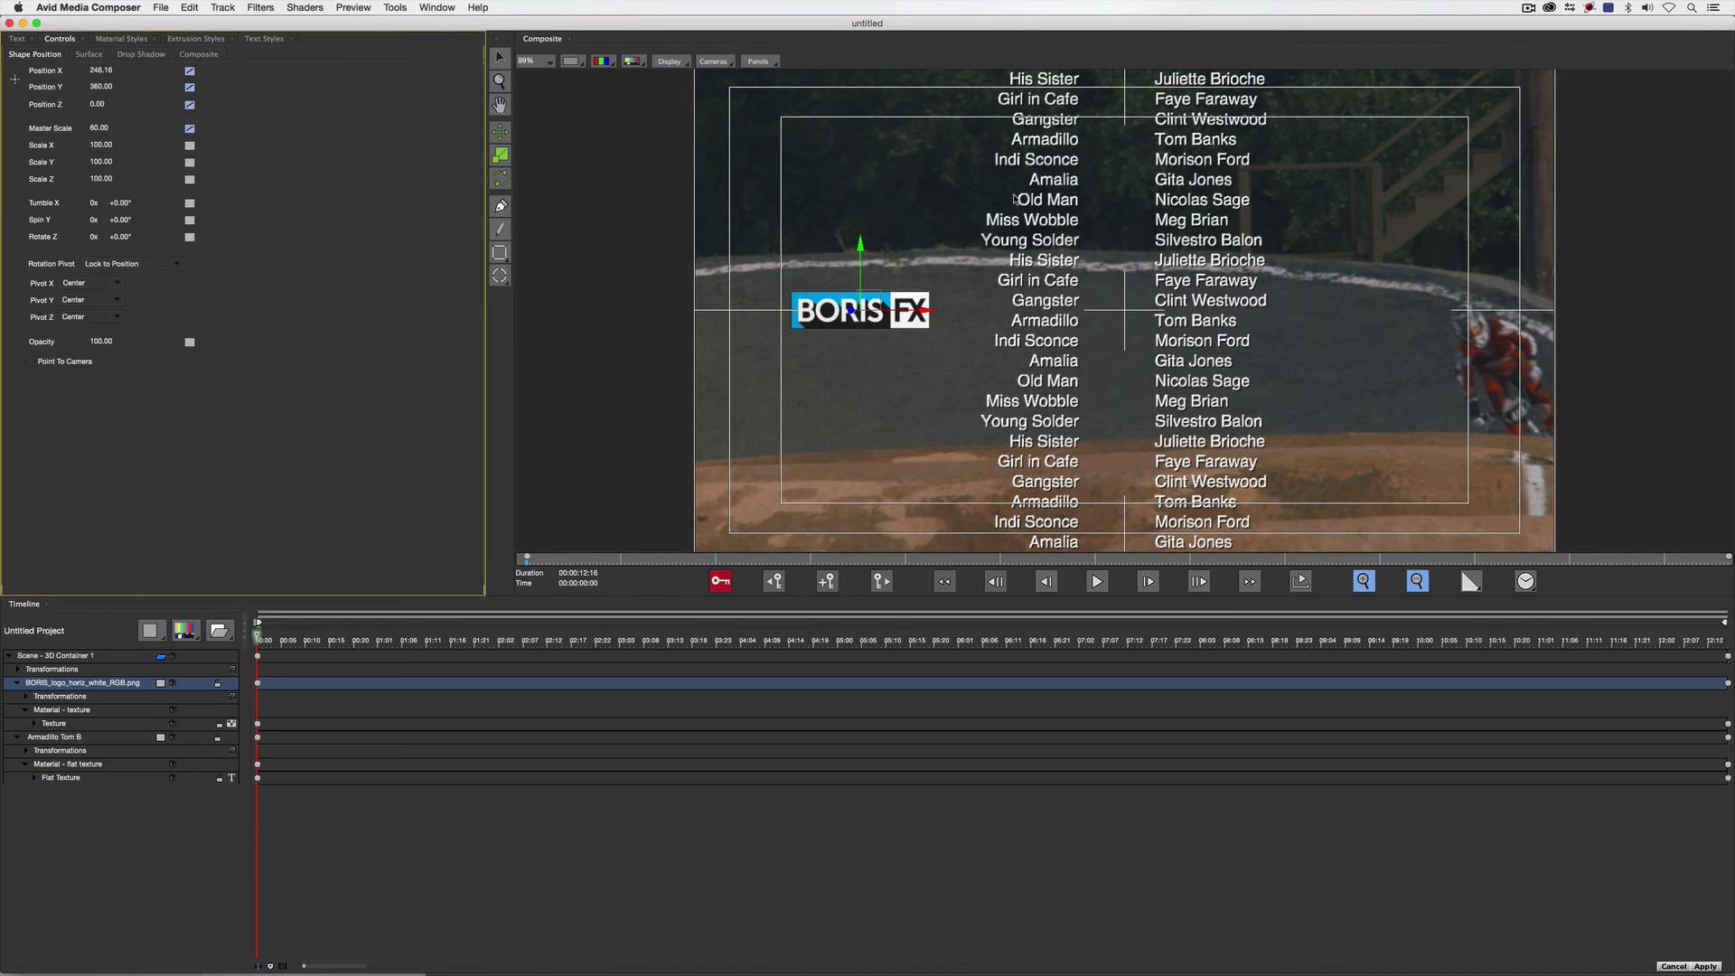
left_click_drag(861, 246, 860, 112)
left_click_drag(923, 180, 938, 179)
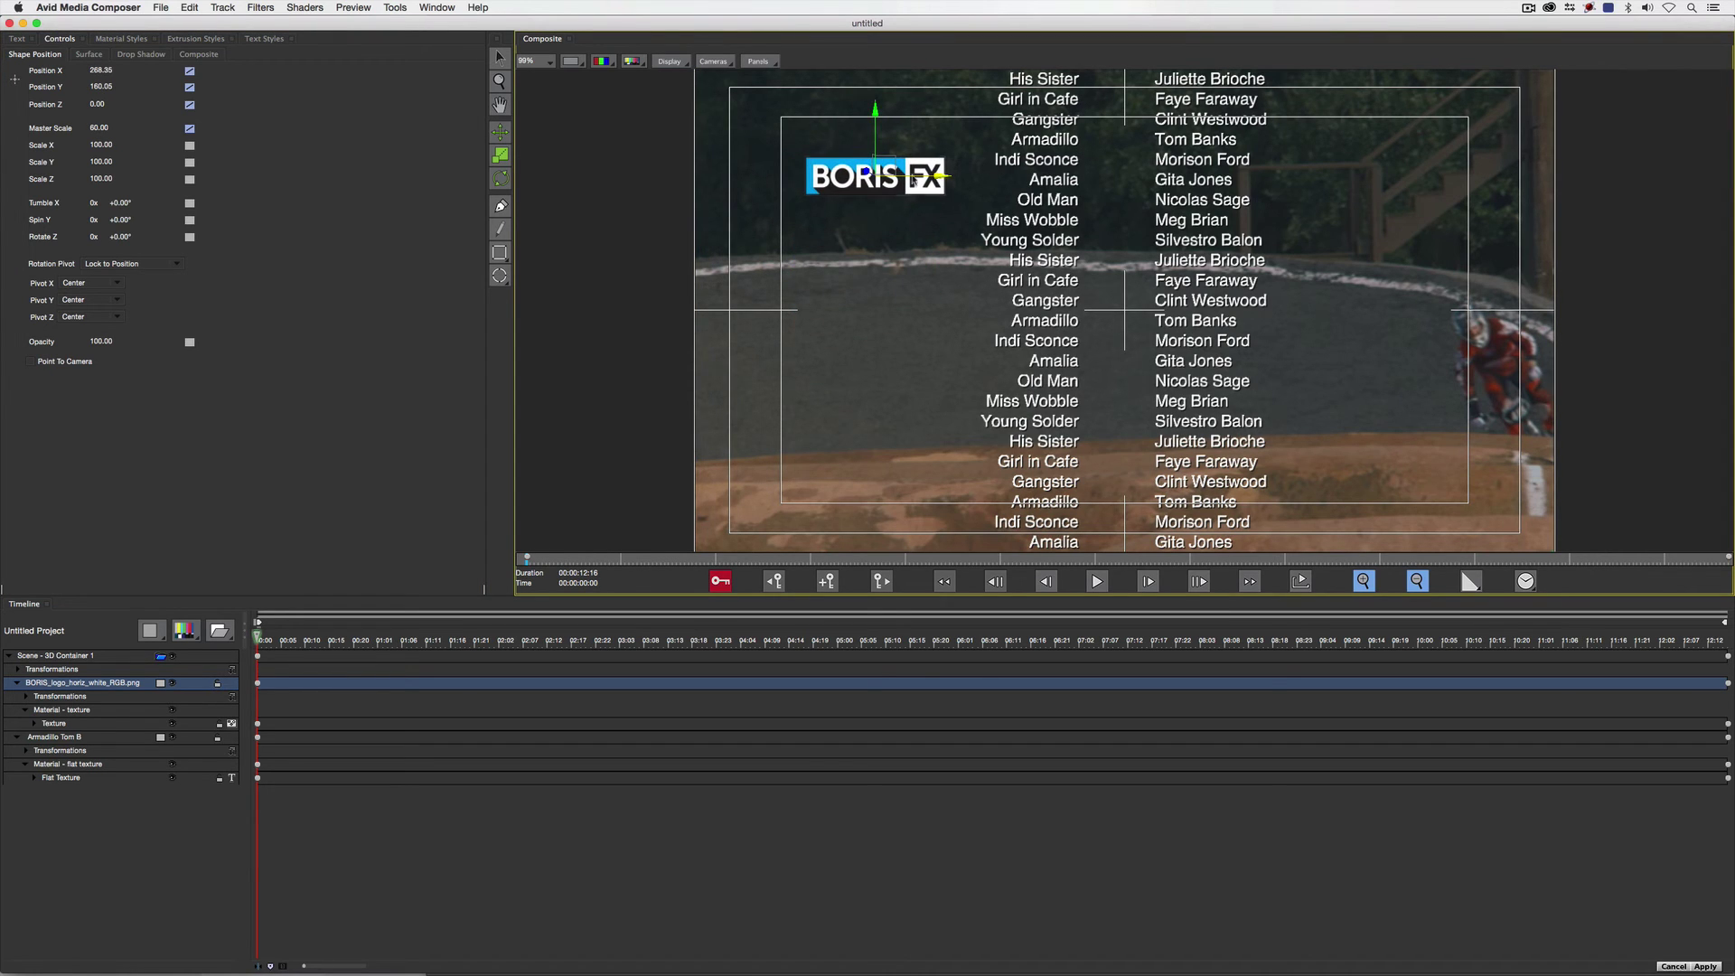
- Duplicate the logo layer and move the copy to the lower right, around Y 518
left_click(100, 690)
key("super+d")
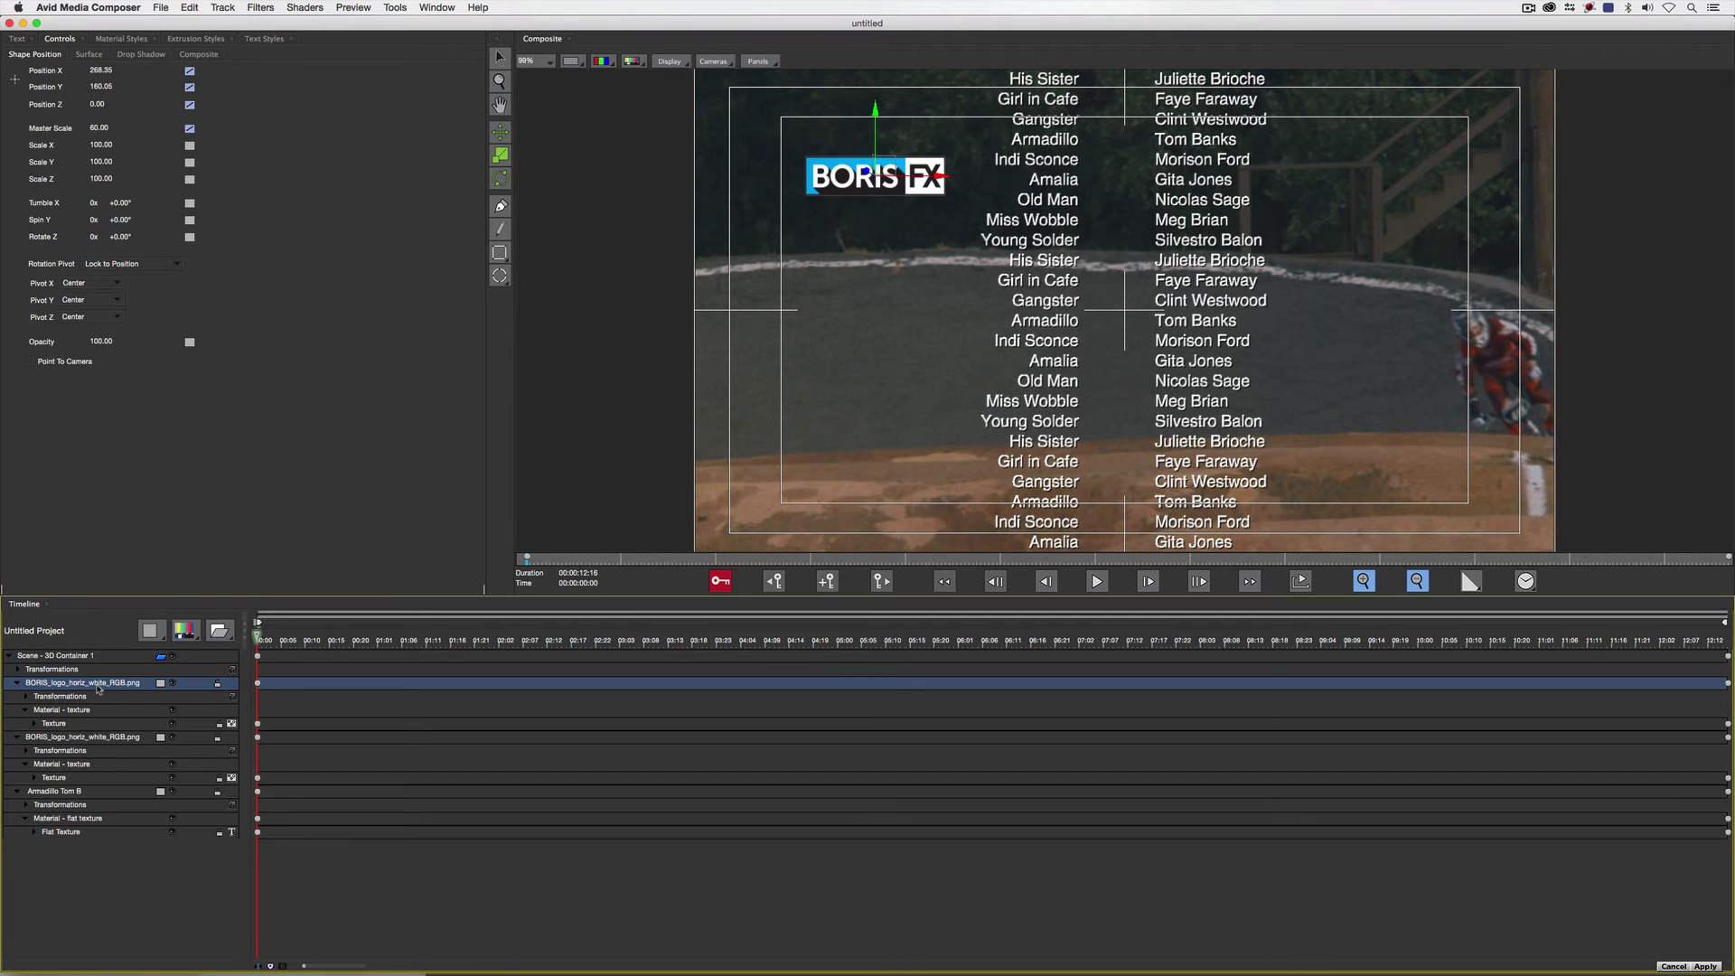
left_click_drag(943, 187, 1443, 170)
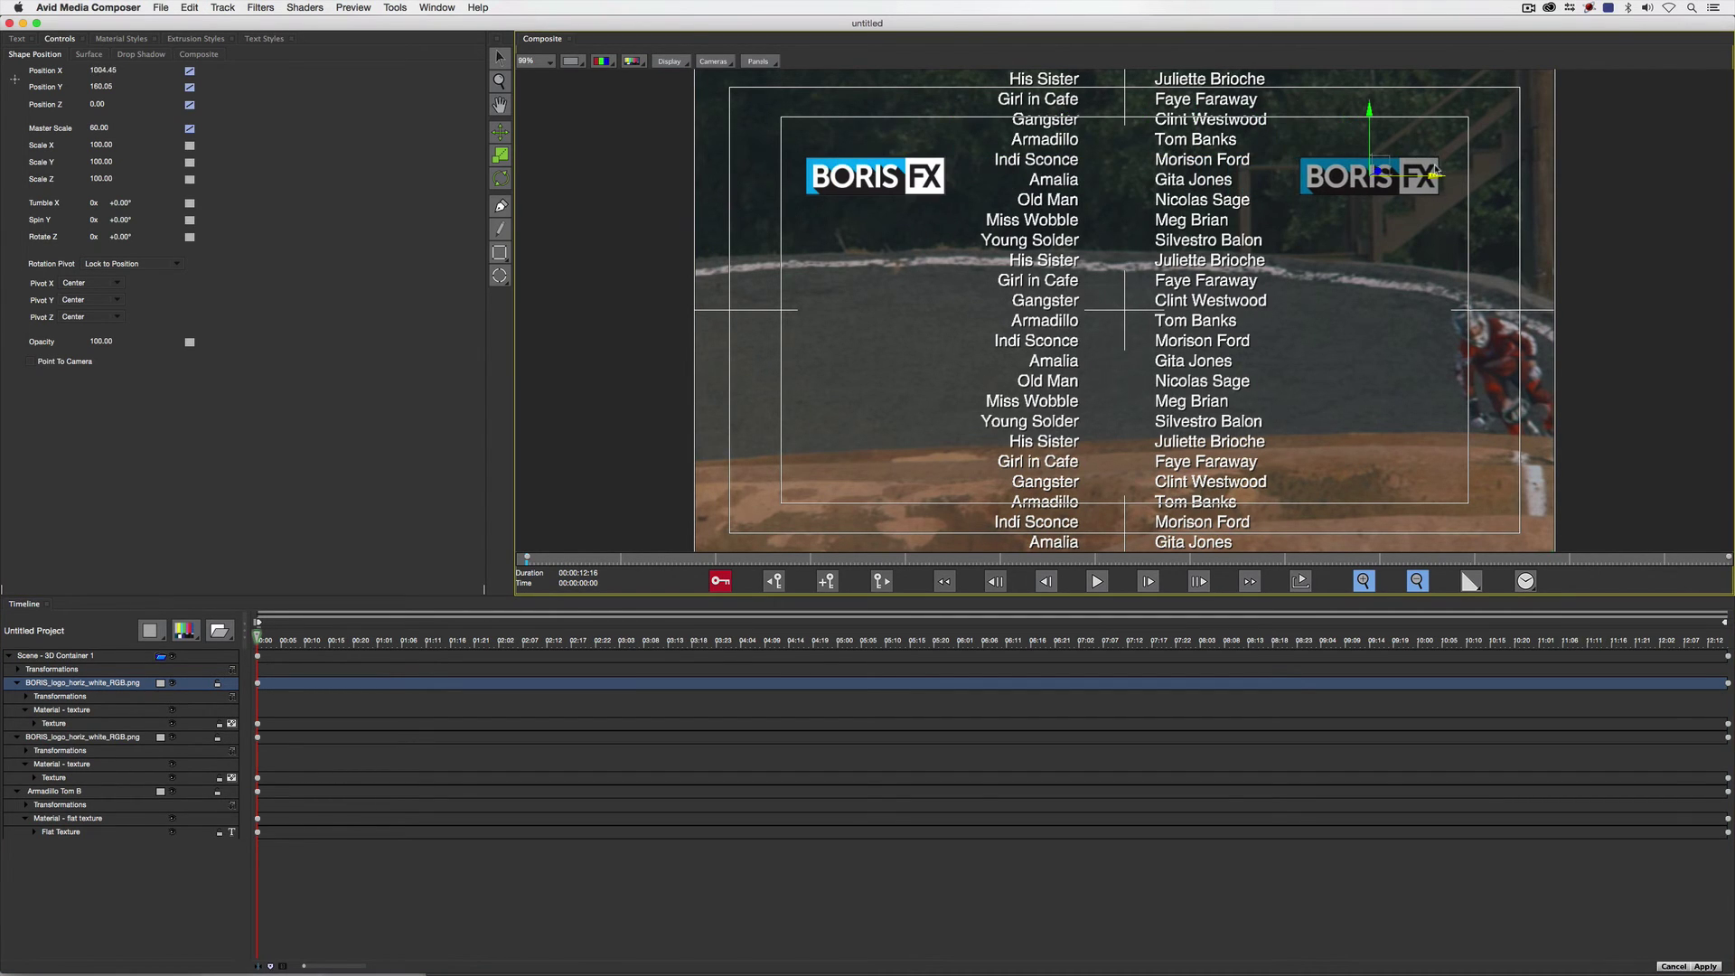
left_click_drag(1374, 118, 1375, 356)
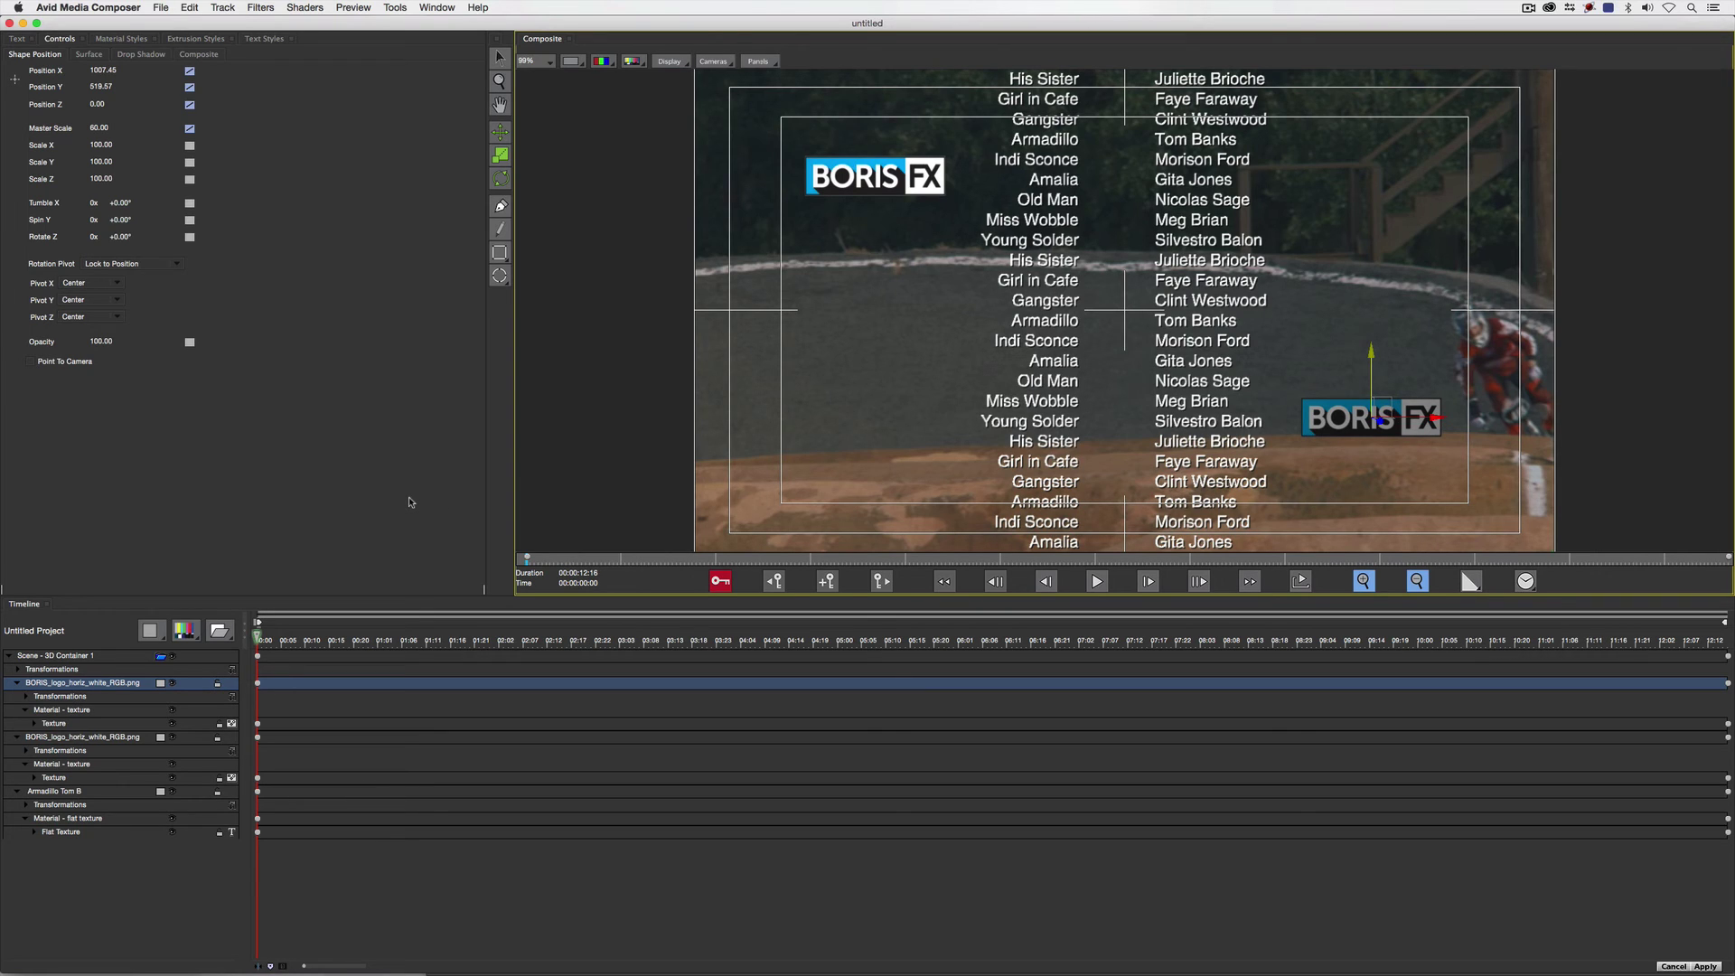
- In the 3D container's lights settings, lower one light's intensity to 50
left_click(71, 657)
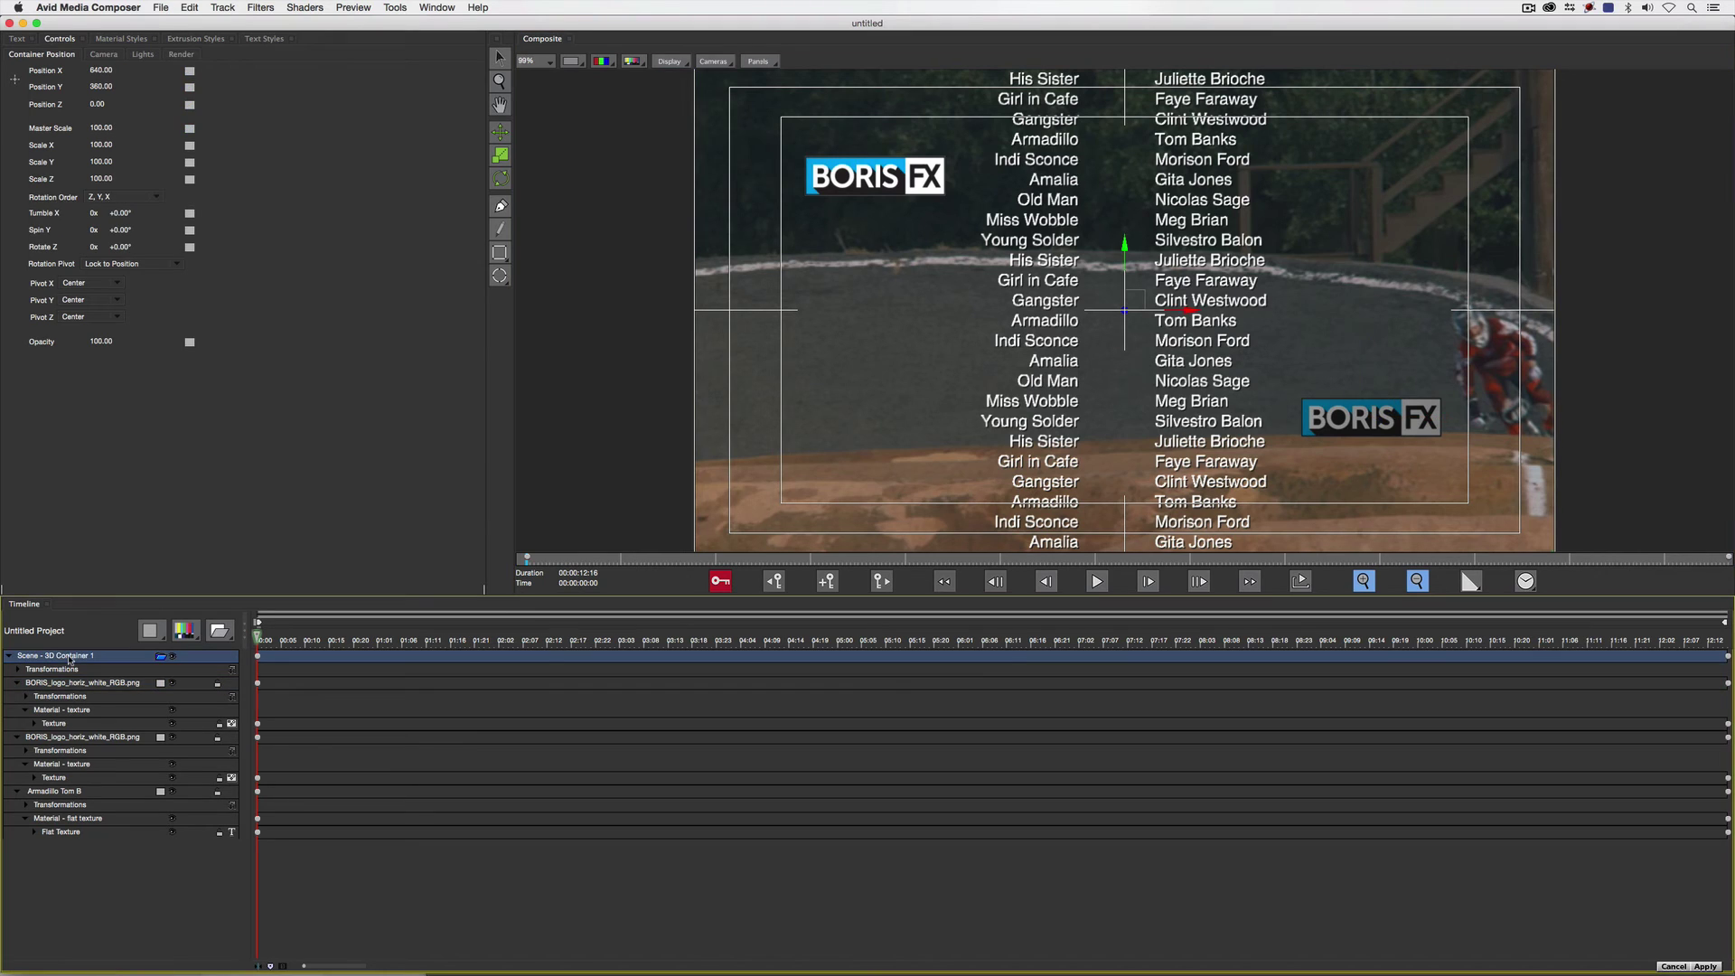
left_click(142, 55)
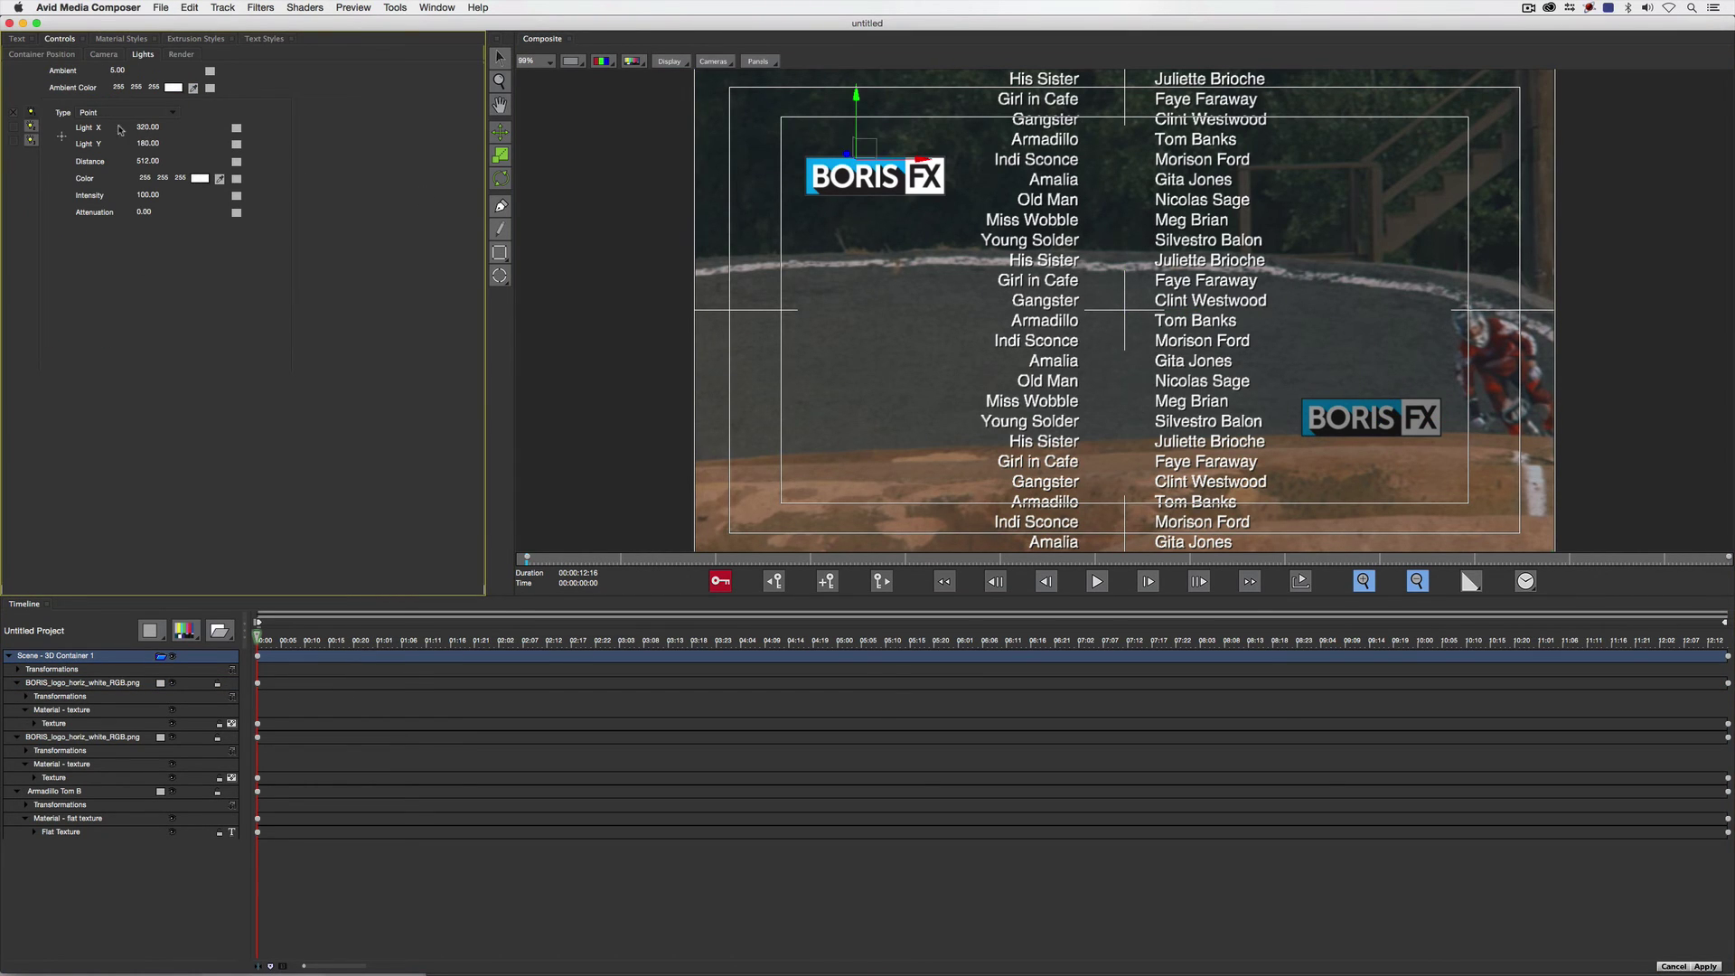
left_click_drag(149, 125, 154, 123)
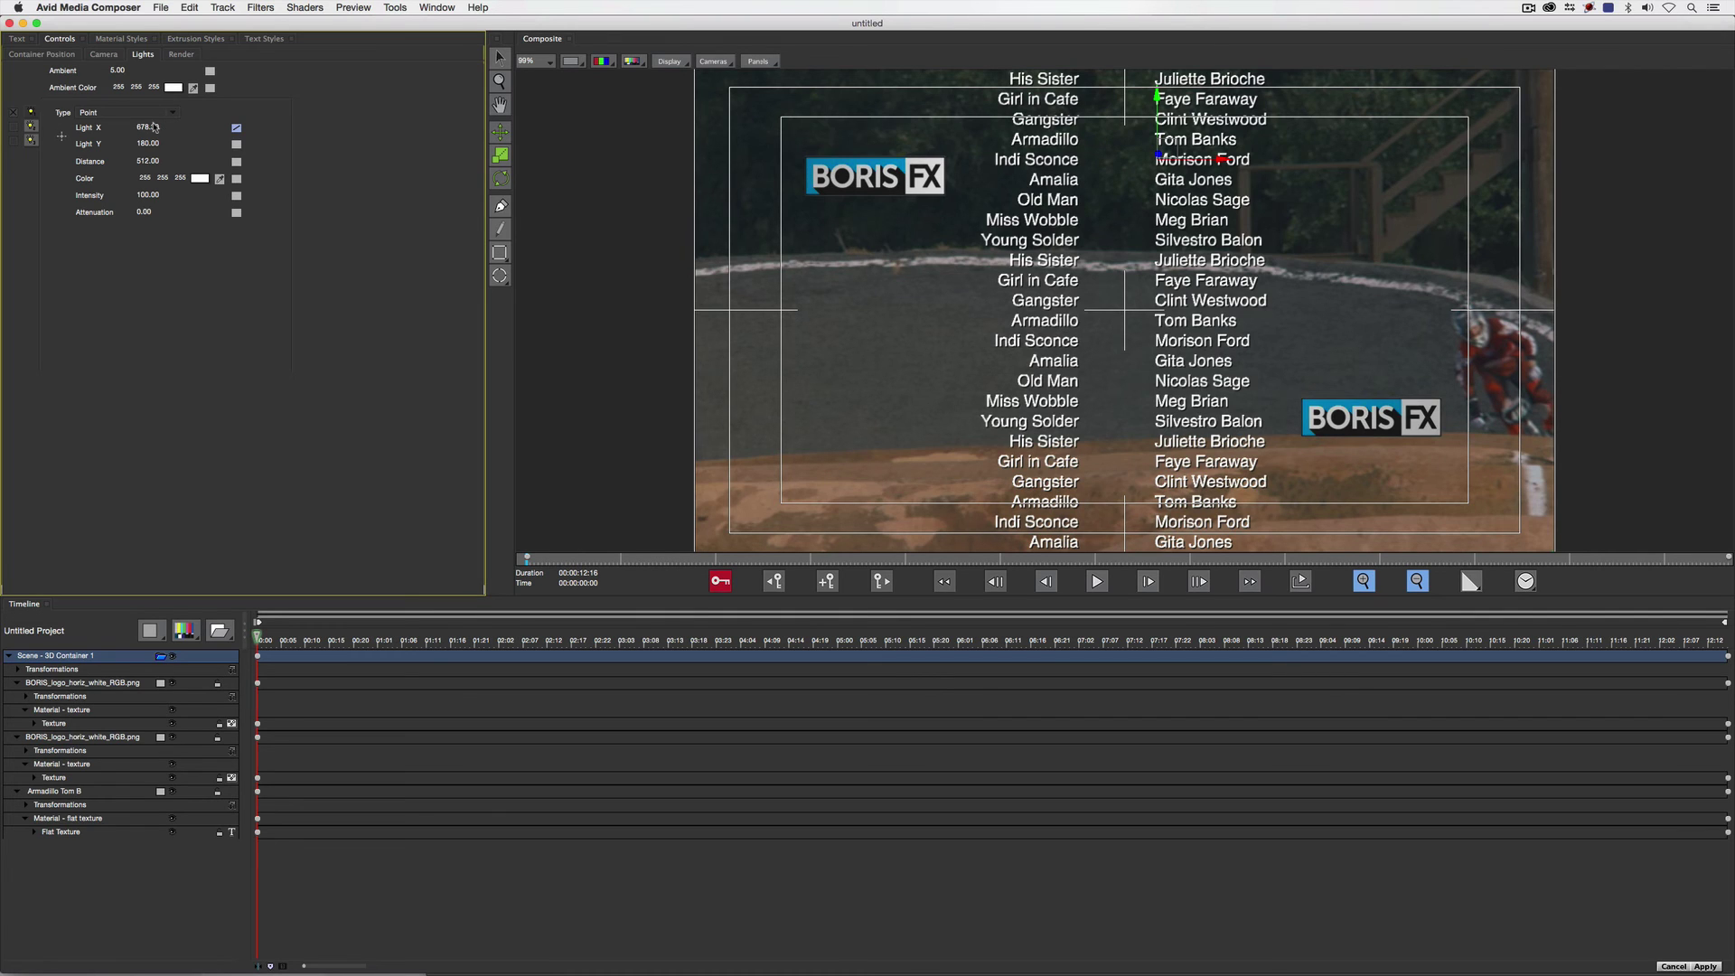
key("super+z")
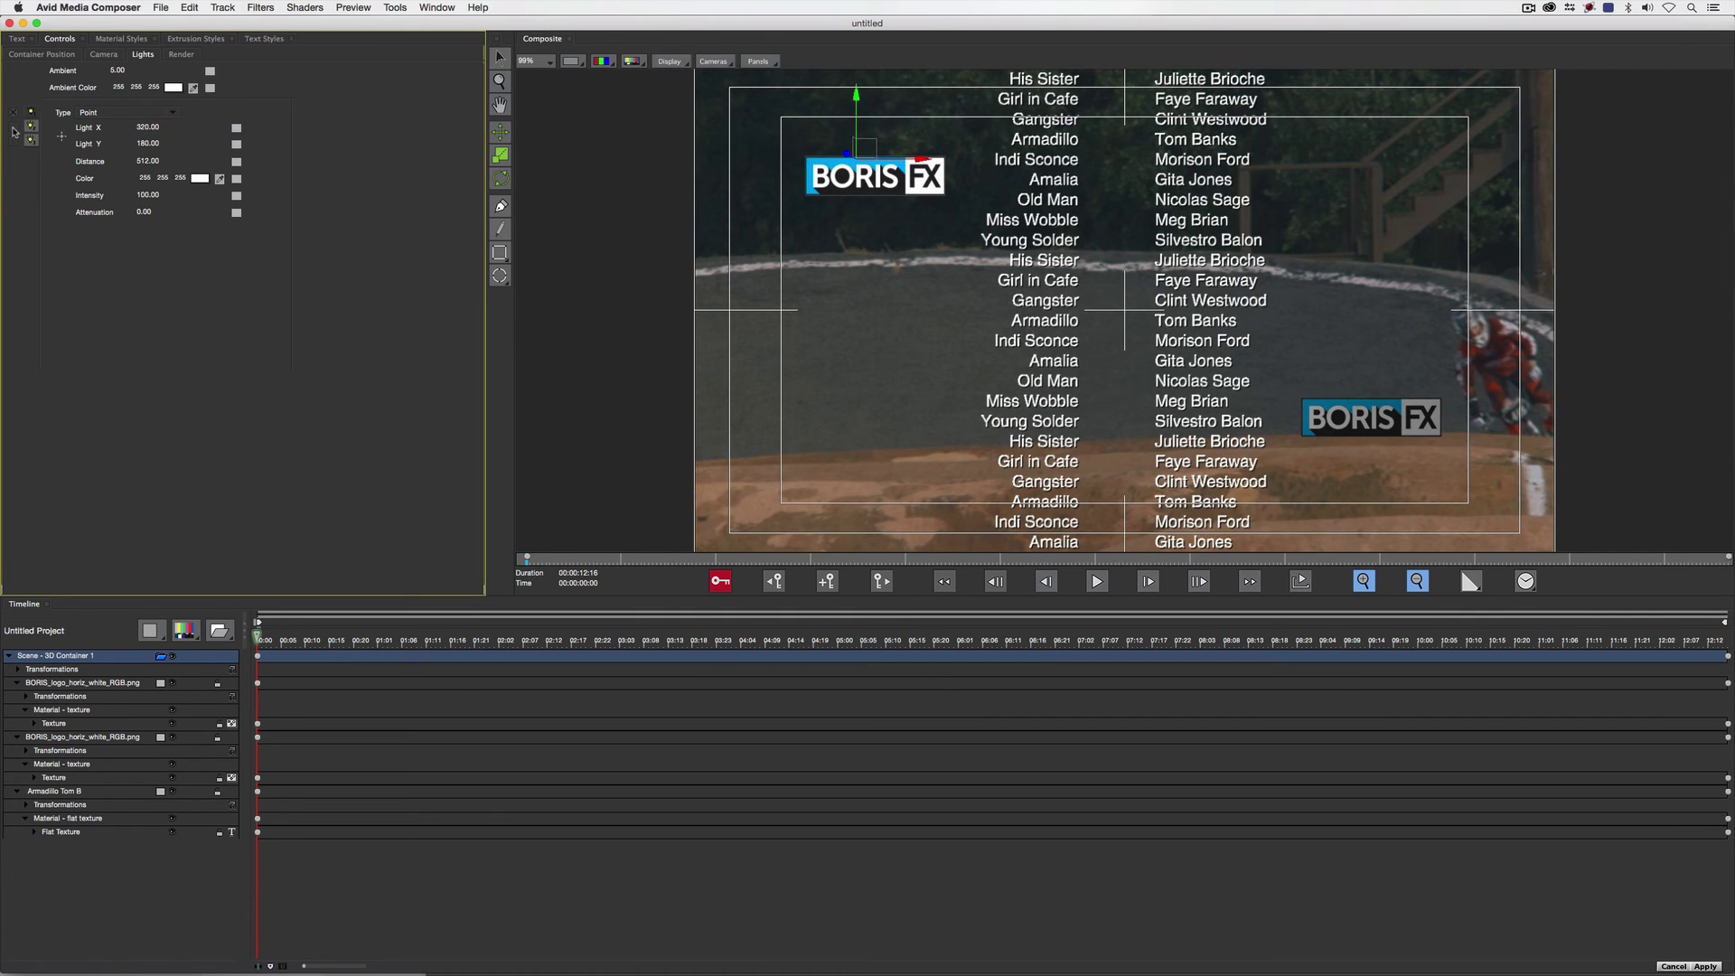
left_click(36, 129)
left_click(159, 195)
type("50")
key("Return")
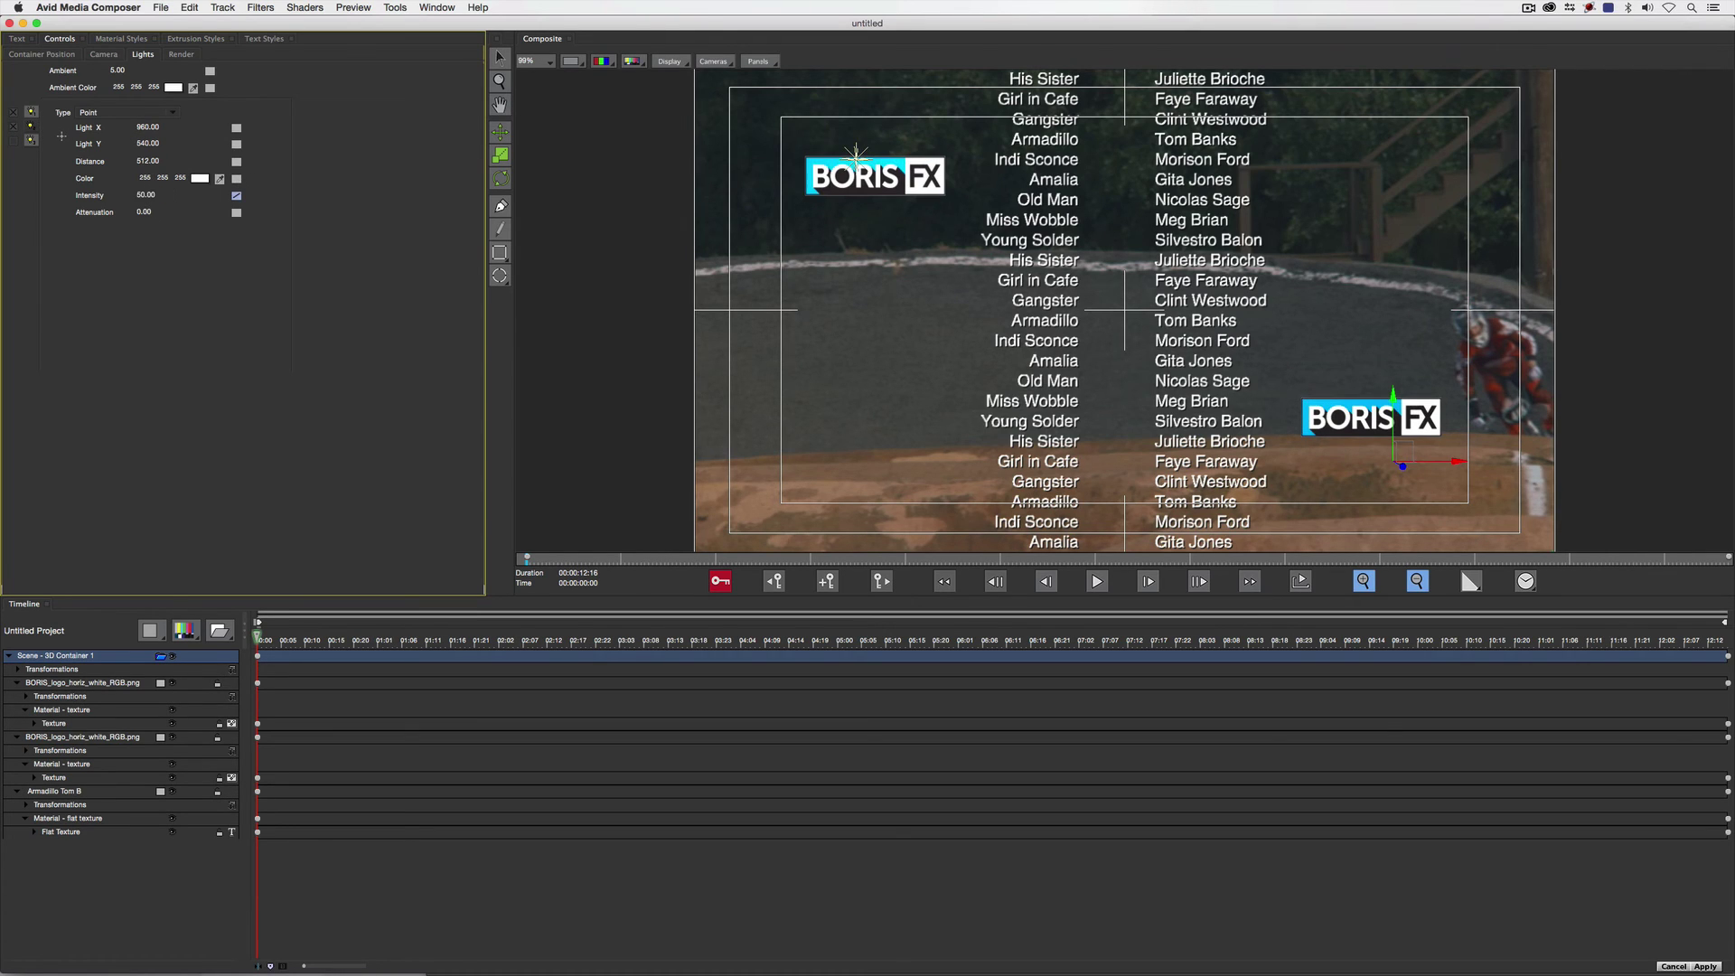
- Lower the light above the top logo to intensity 75
left_click(30, 115)
left_click(150, 194)
type("75")
key("Return")
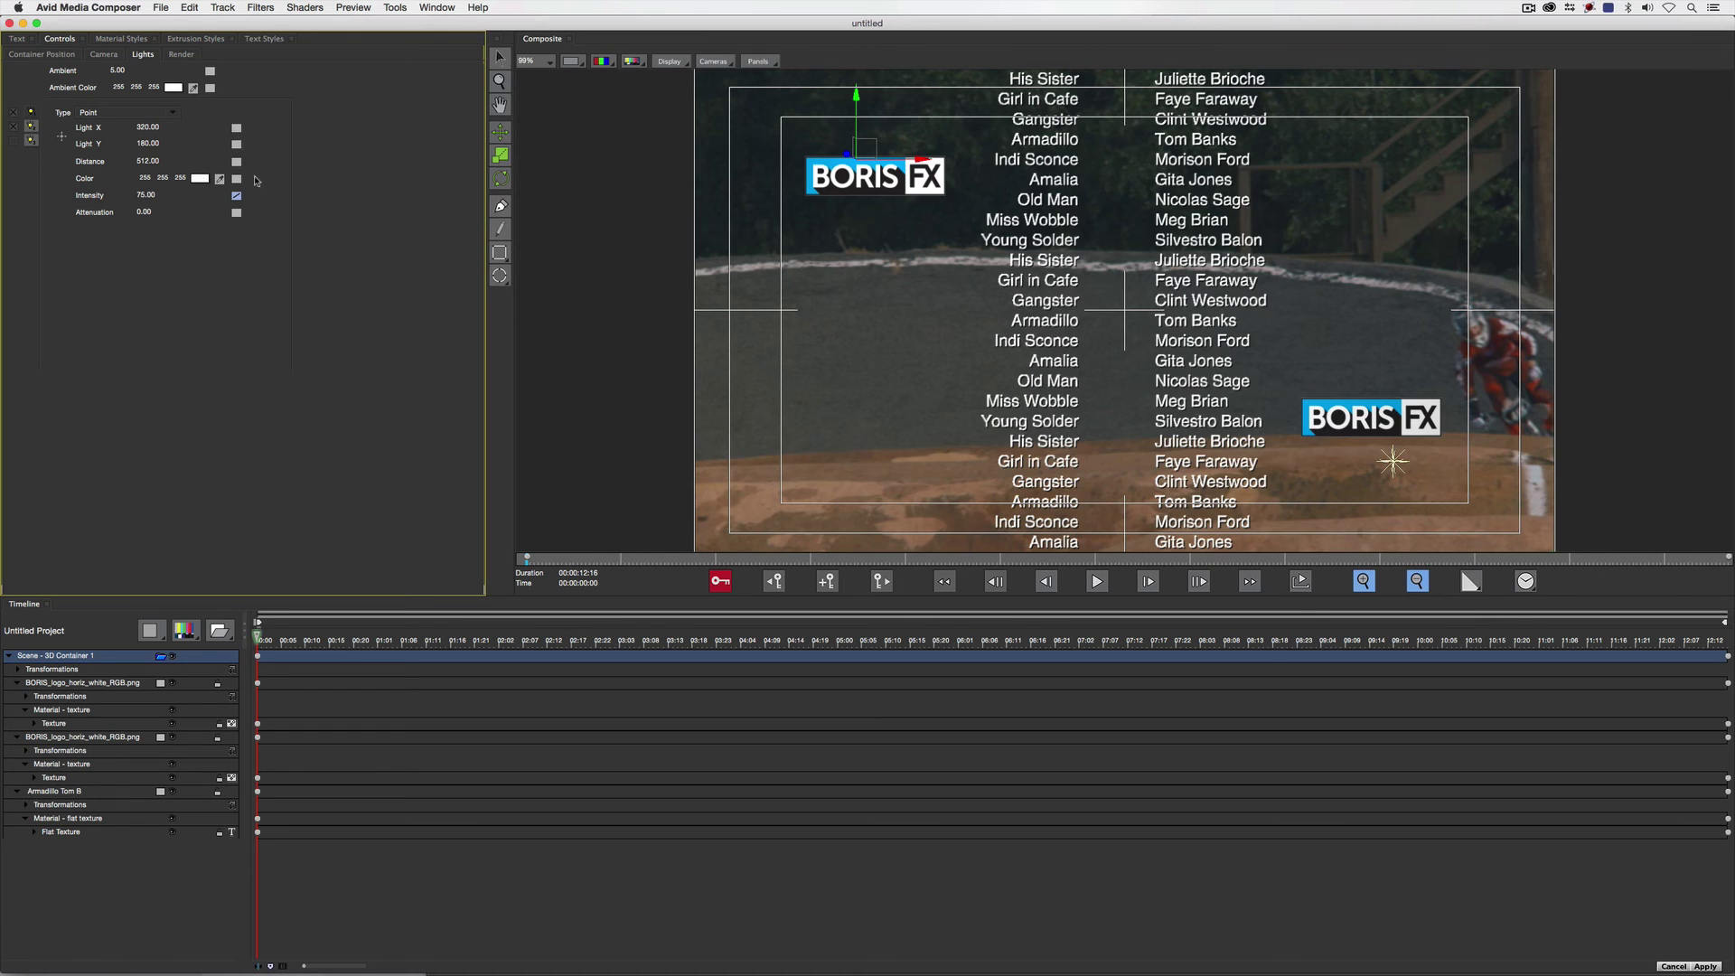
left_click(73, 666)
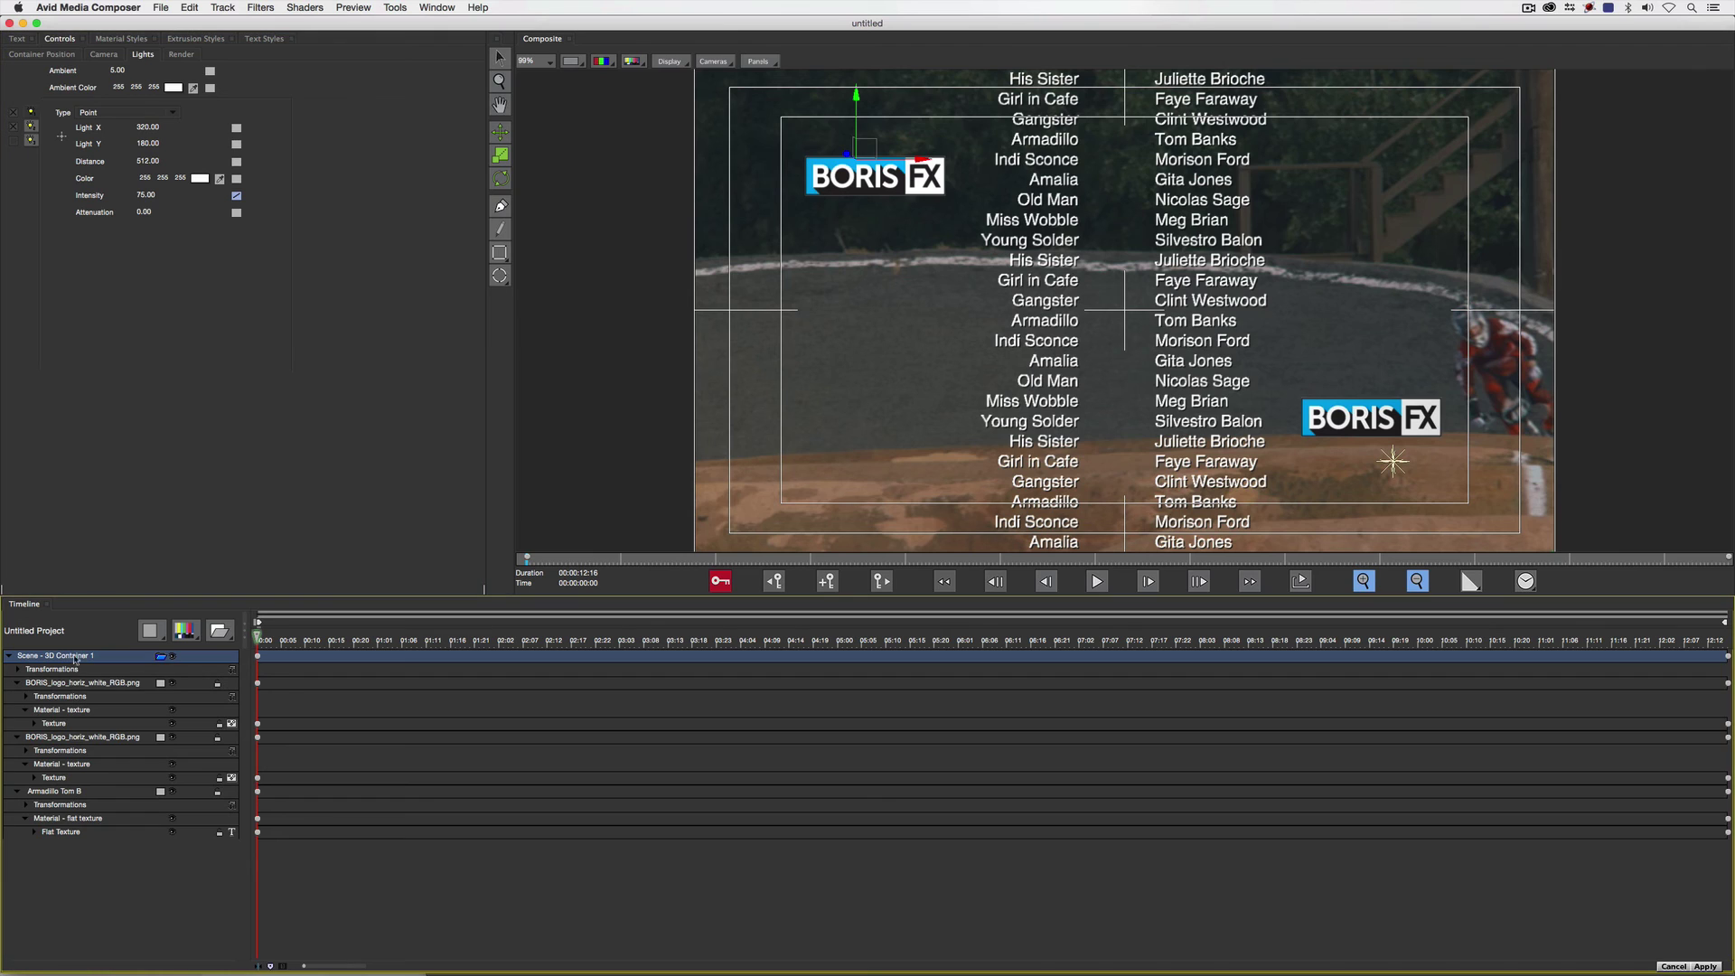
left_click(52, 55)
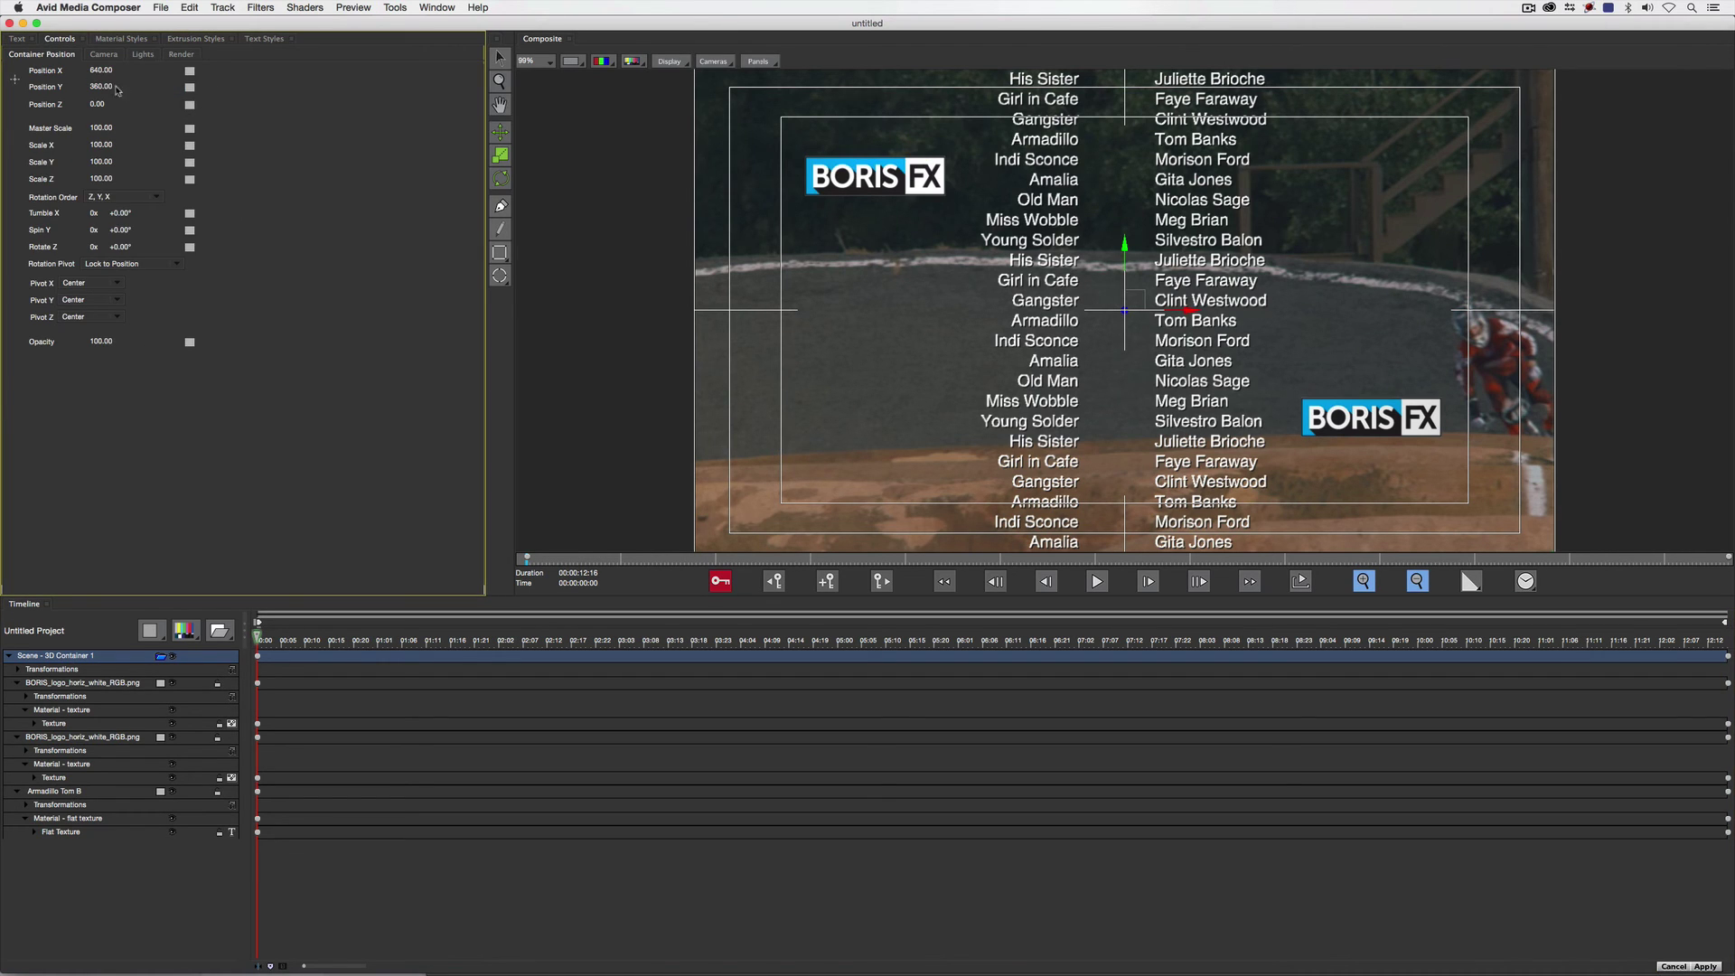
- Keyframe the credits container's Position Y at the first and last frames so the credits roll upward
left_click_drag(100, 89, 122, 82)
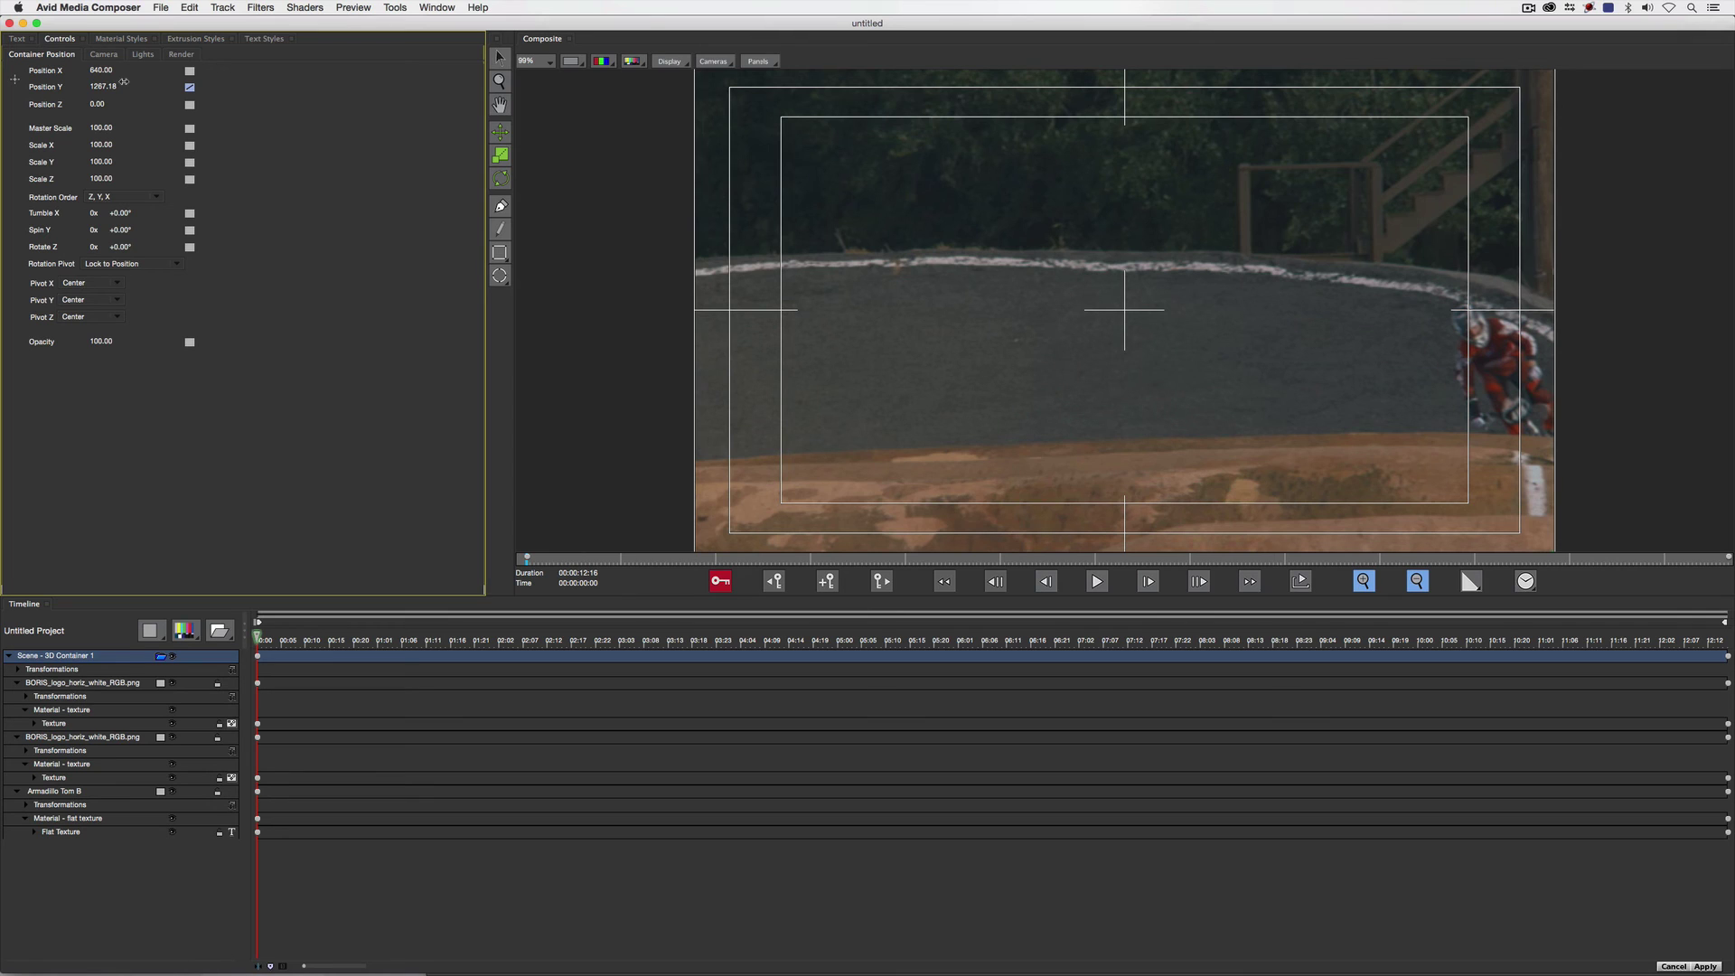
left_click_drag(1529, 638, 1728, 638)
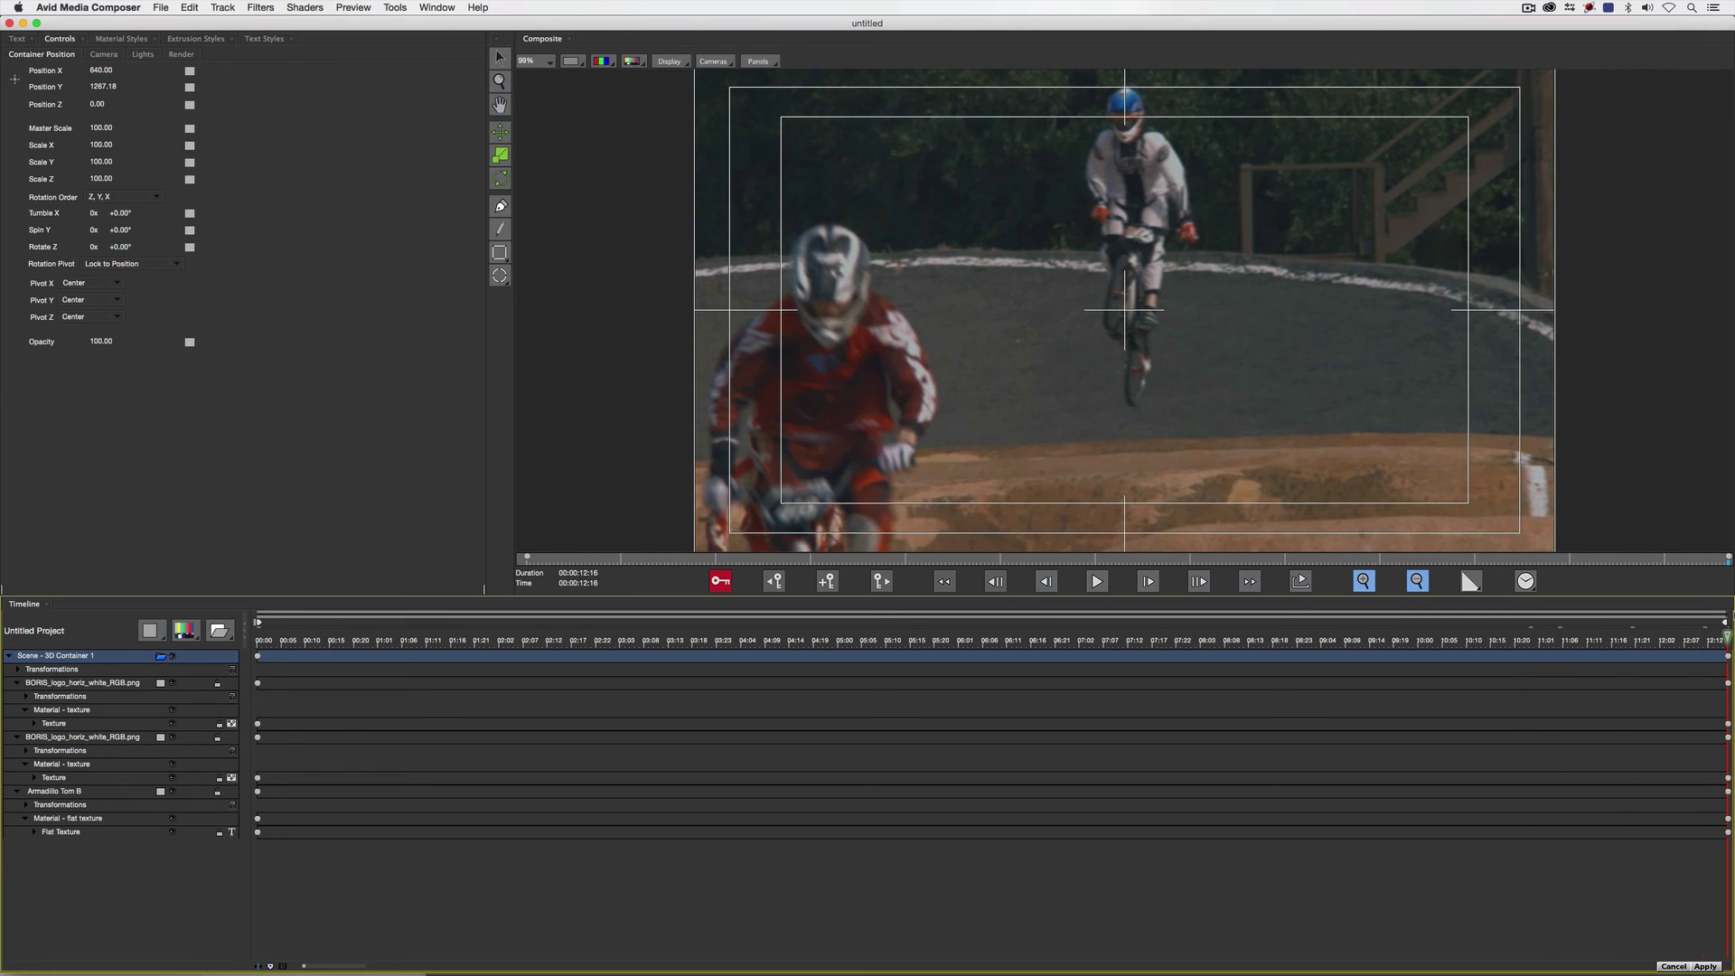
left_click_drag(107, 87, 57, 105)
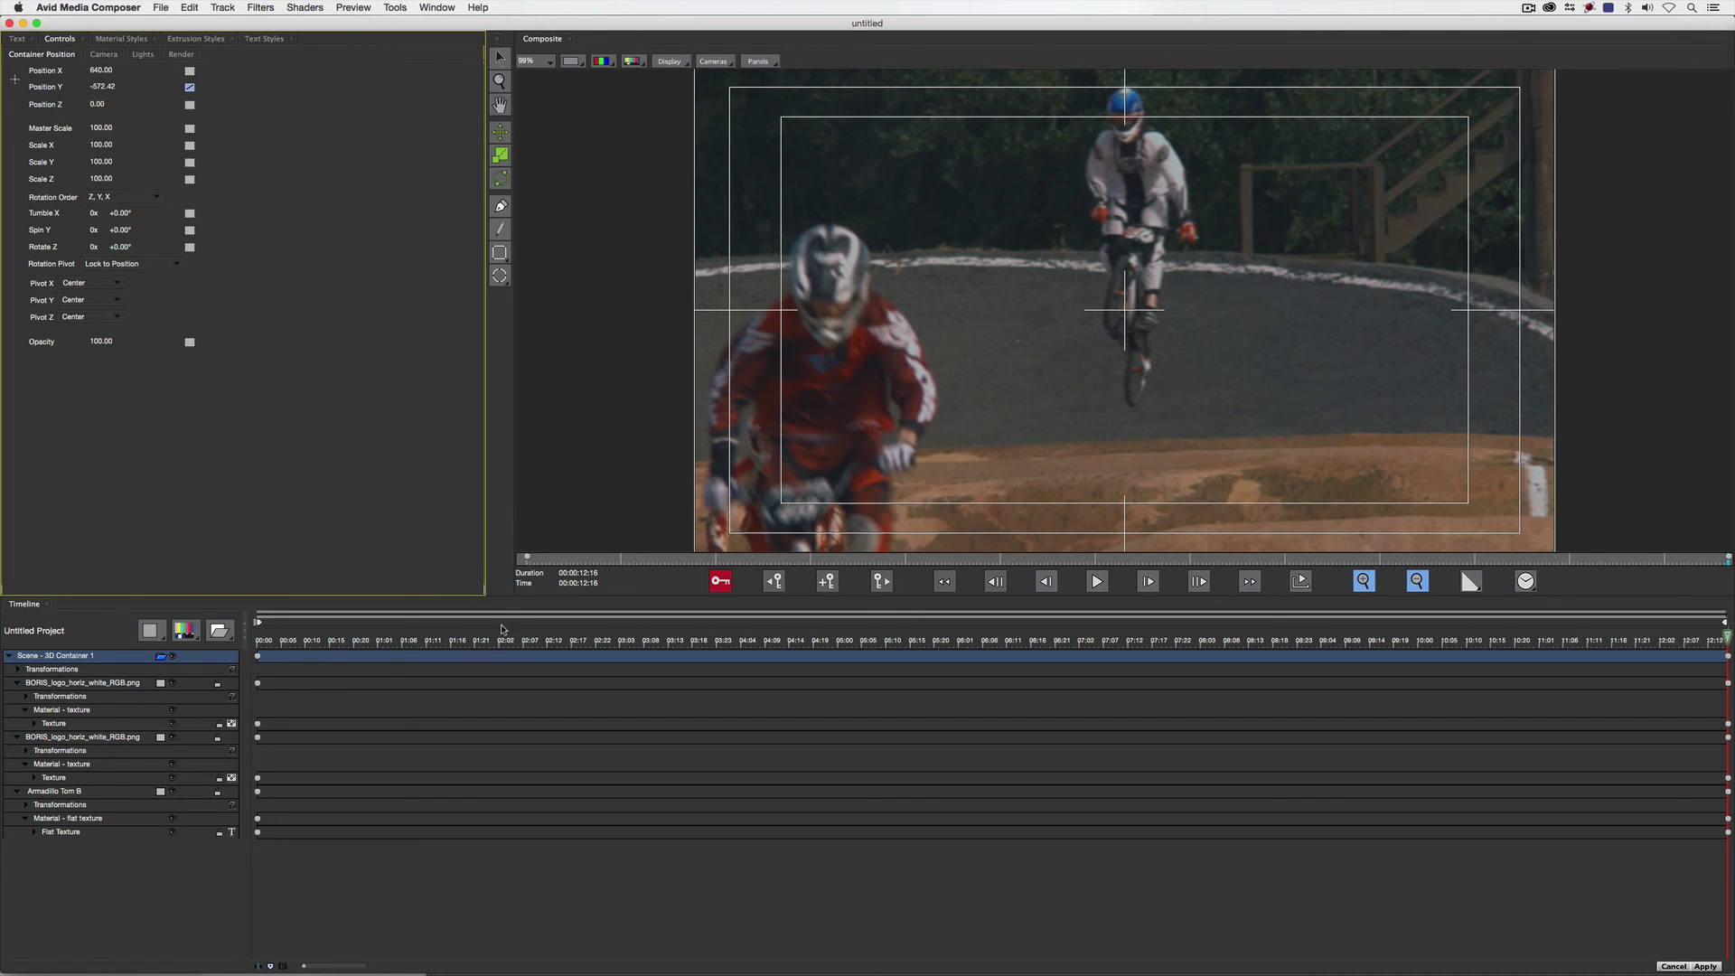
- Scrub through the credit roll to preview it, then apply the title to the sequence
left_click(571, 640)
left_click_drag(623, 639, 1722, 589)
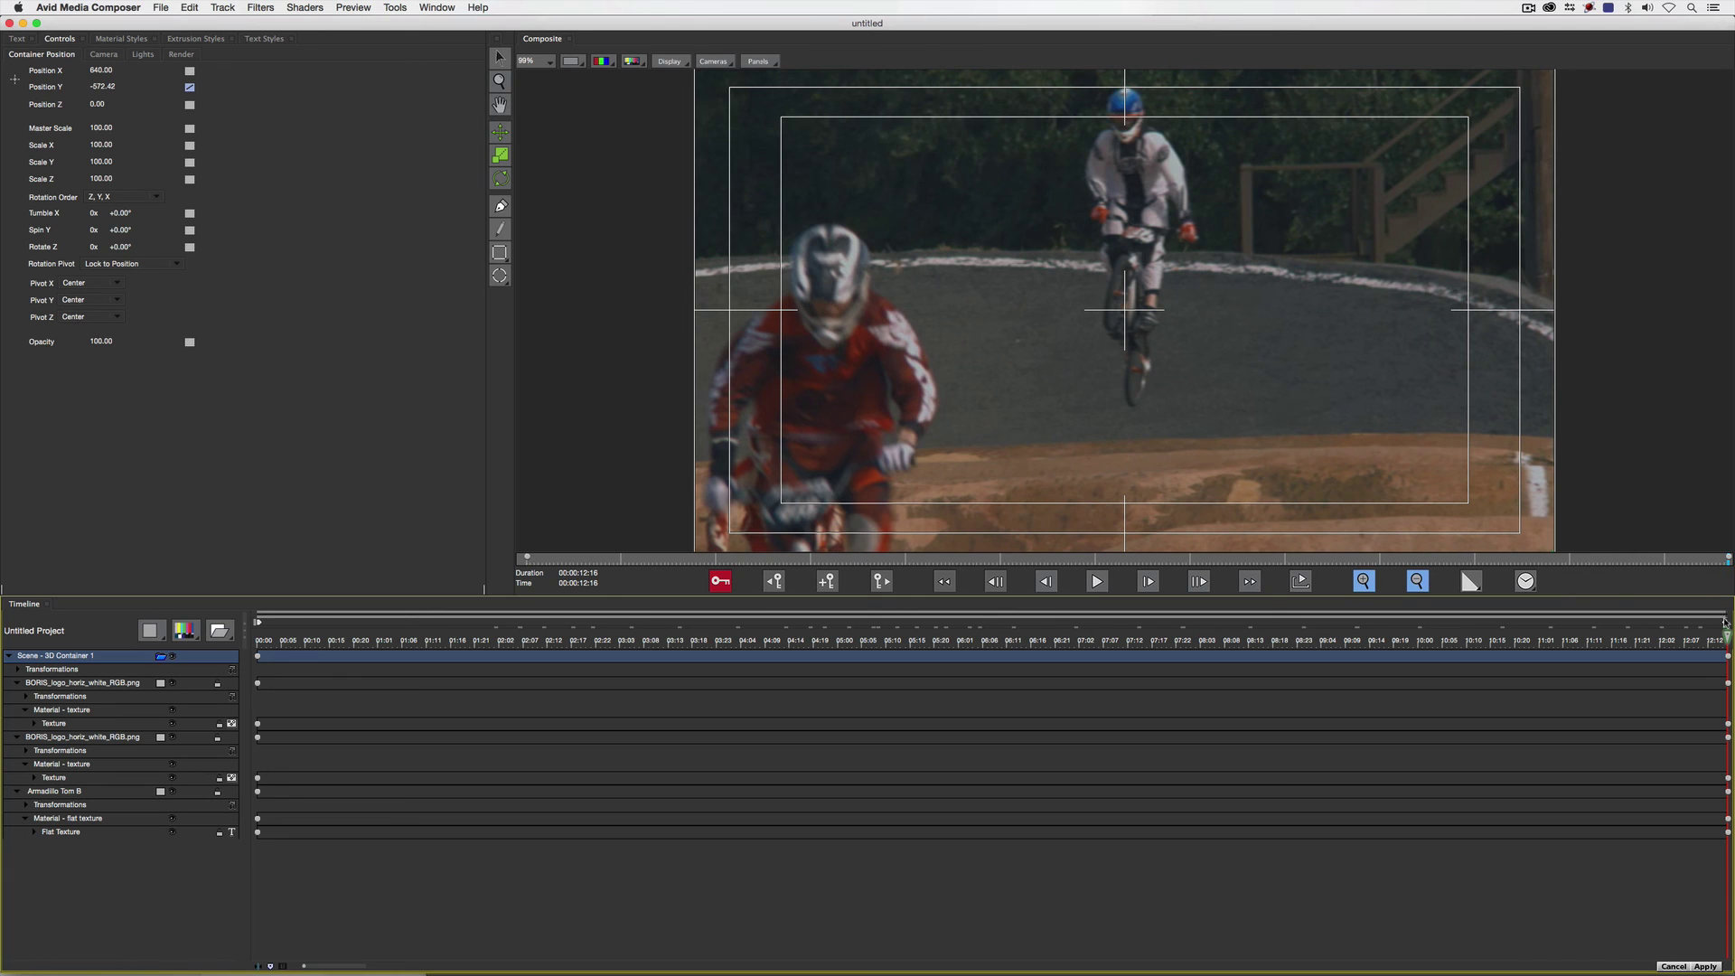
left_click(1705, 967)
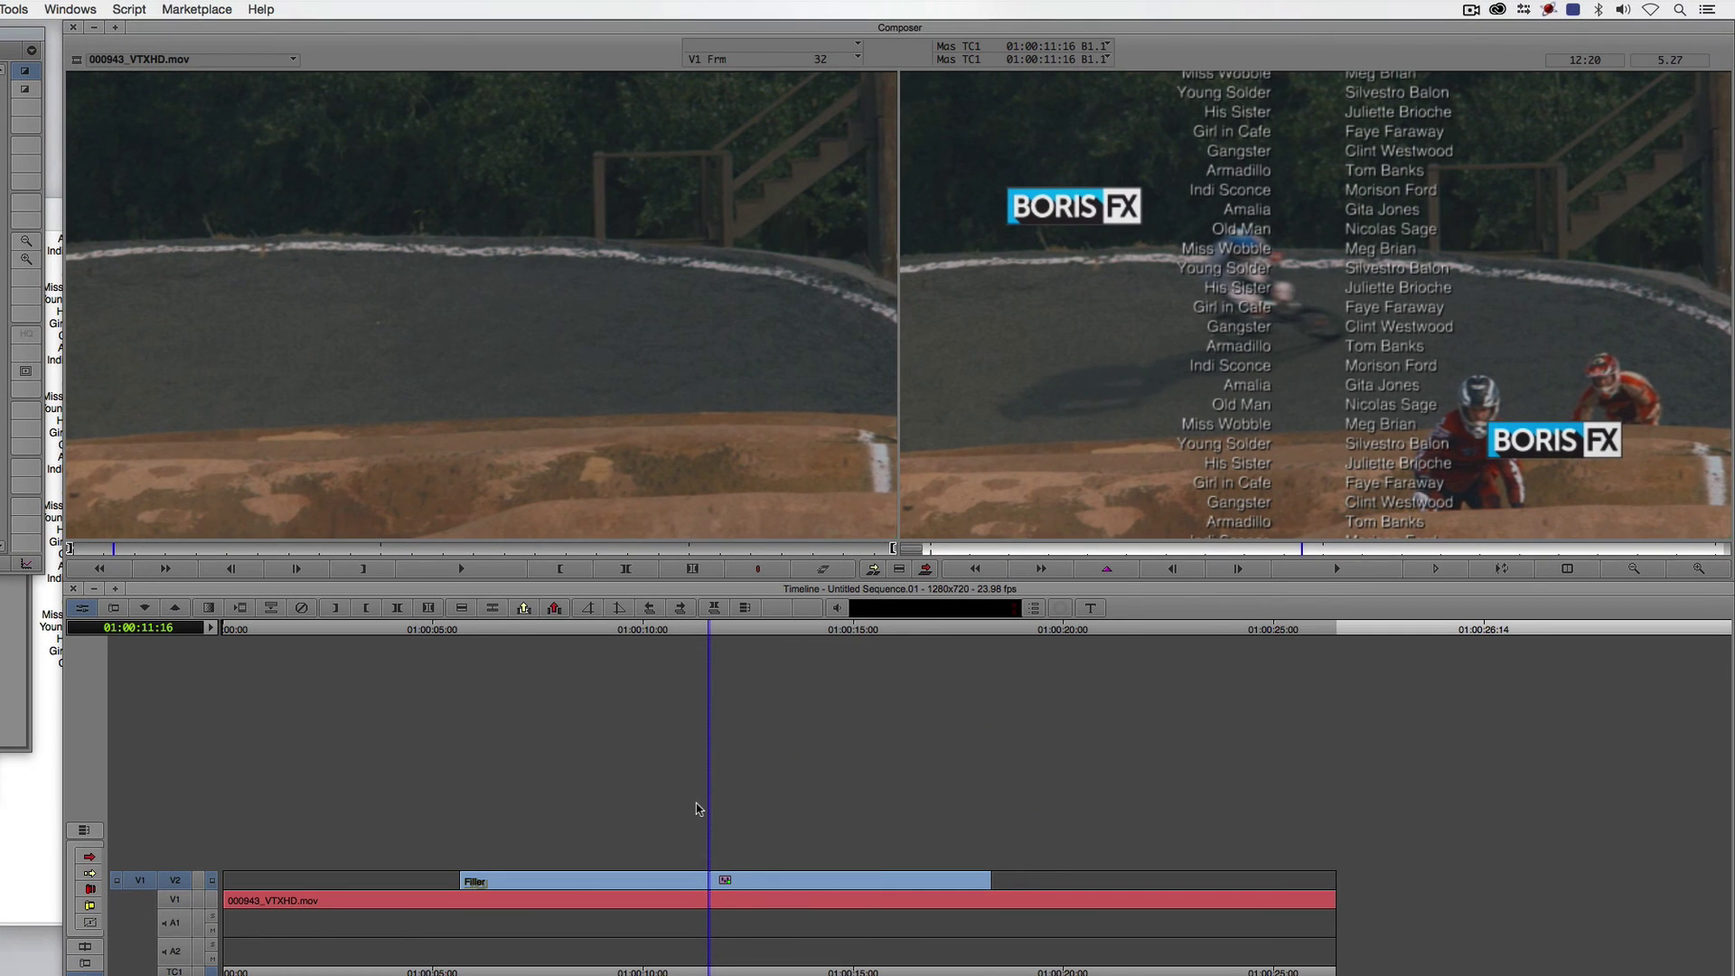
- Play the credit roll over the BMX footage and park the playhead at 01:00:24:14
left_click_drag(443, 881, 401, 884)
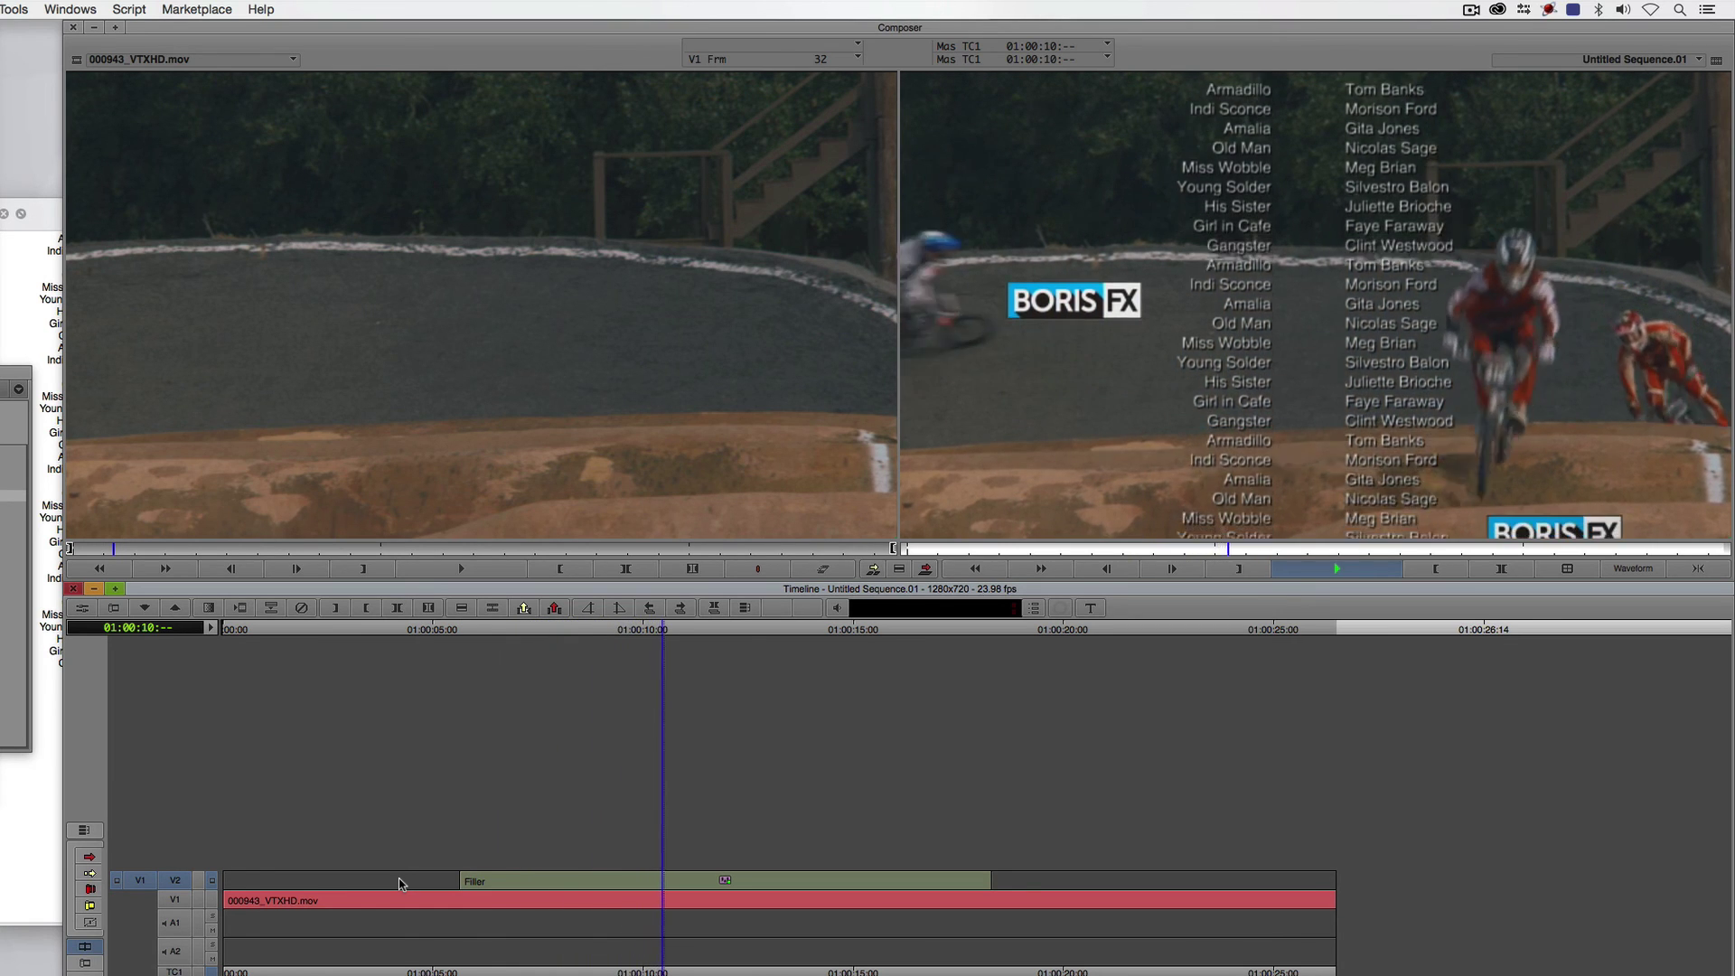
key("space")
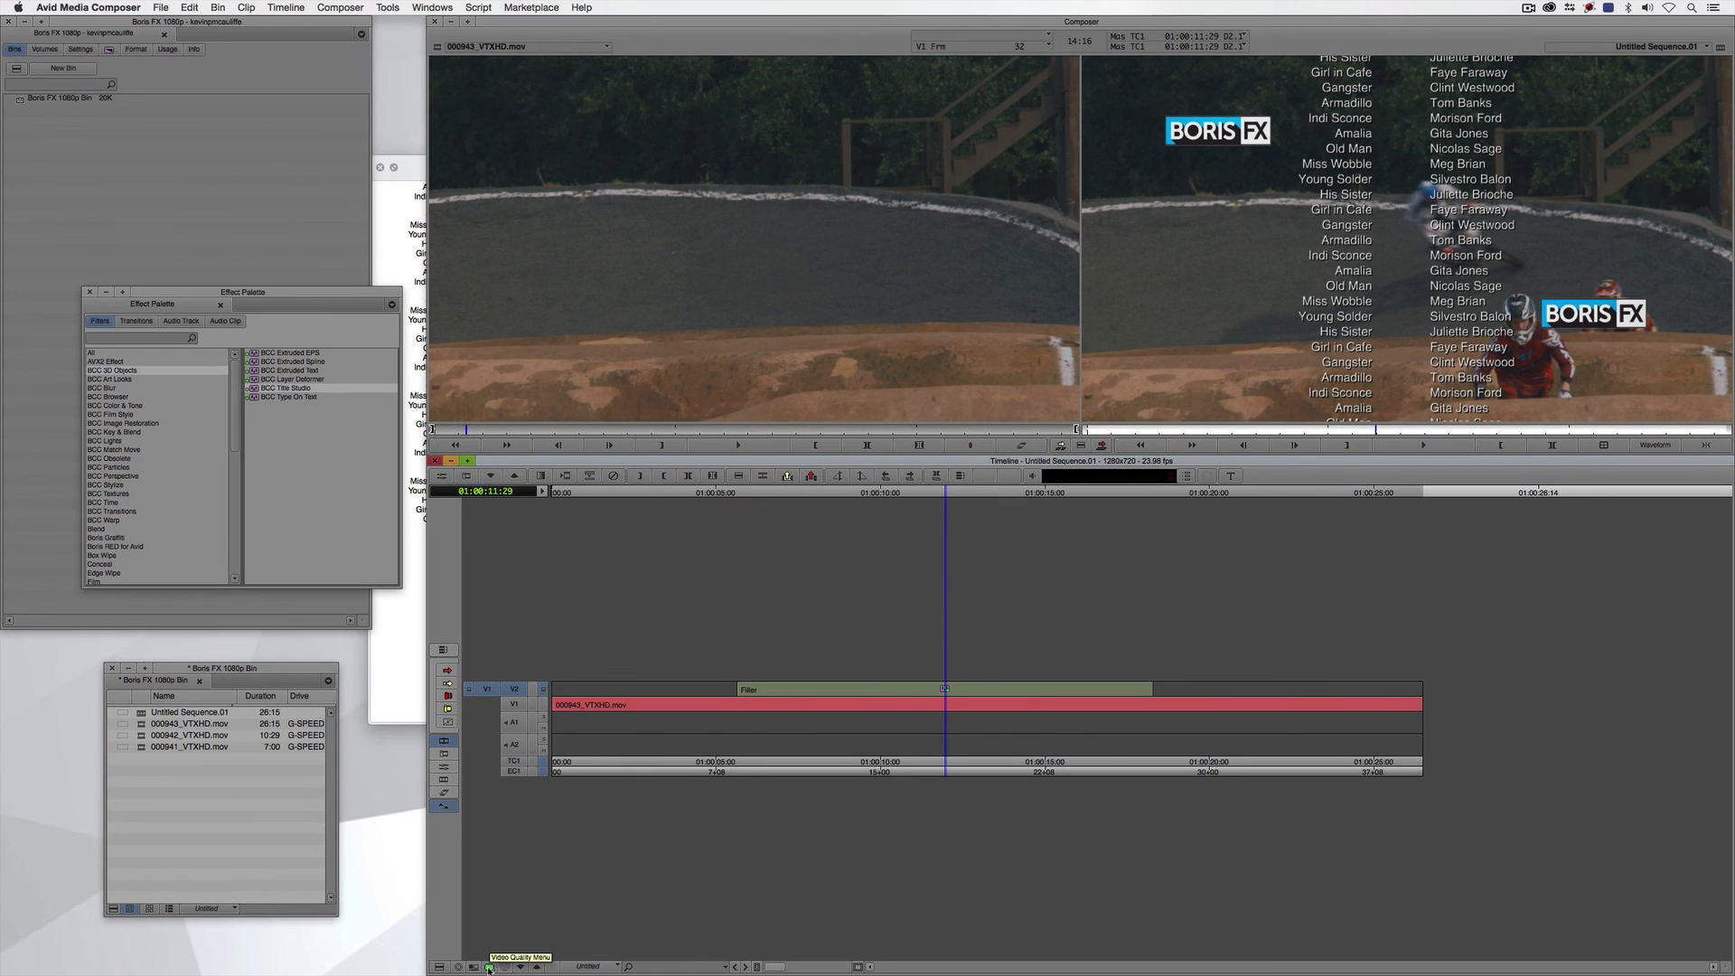
left_click(695, 699)
key("space")
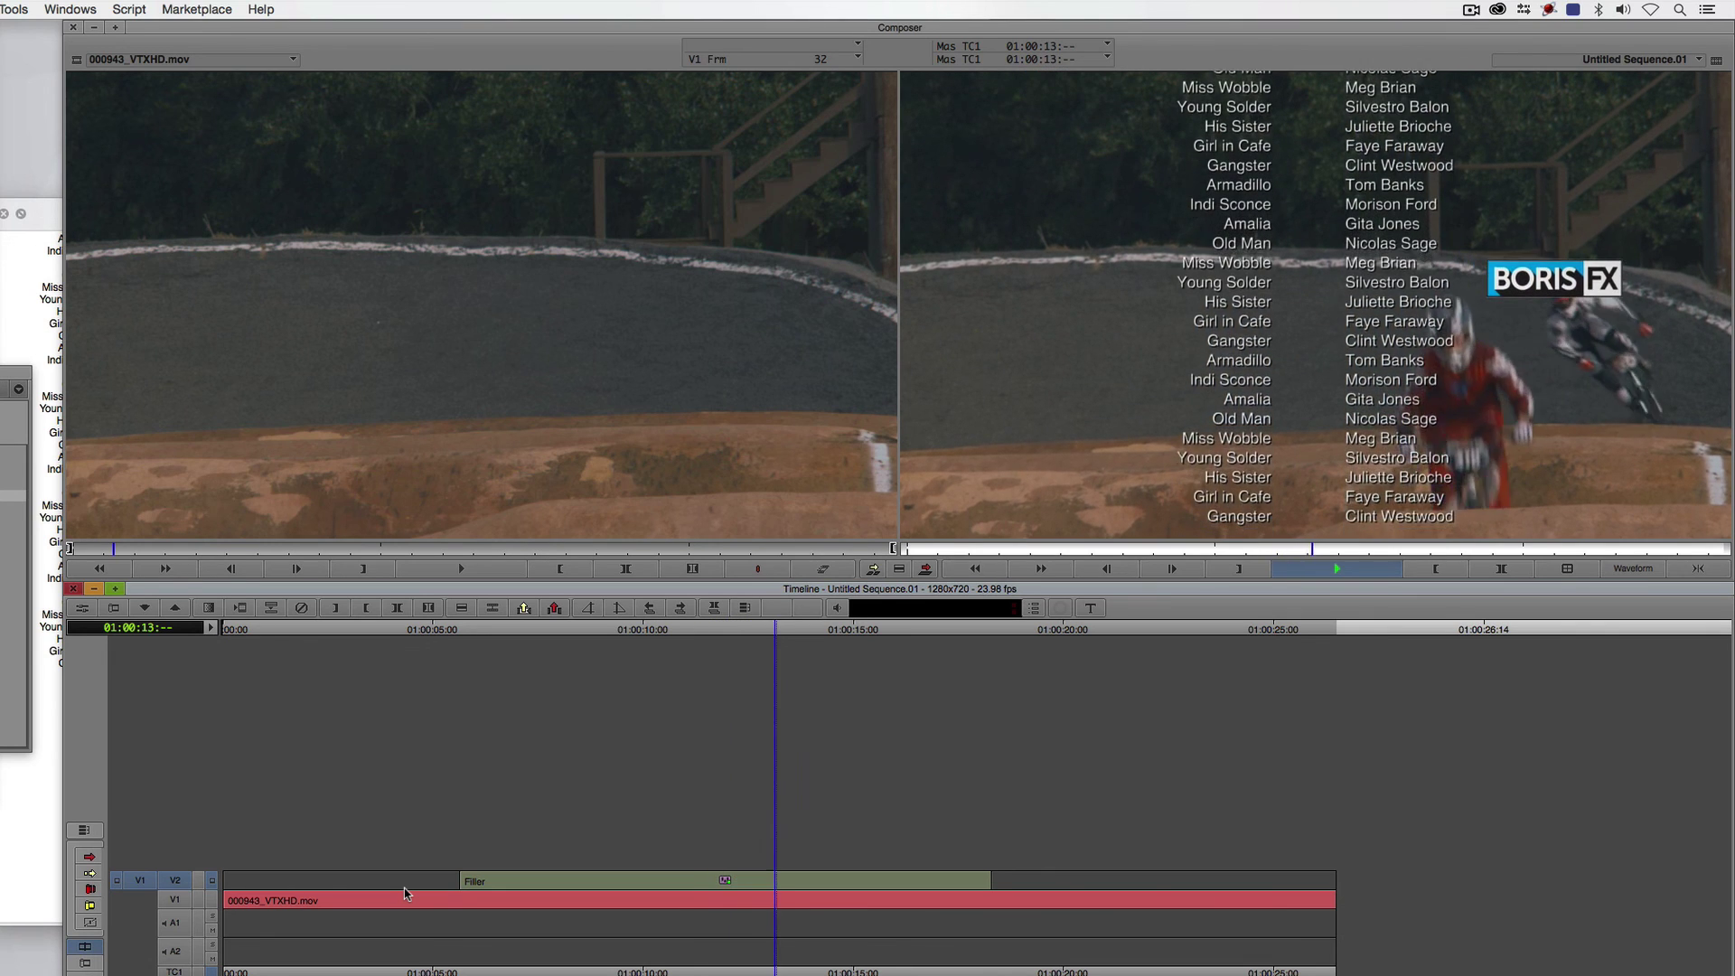
left_click_drag(945, 895, 1253, 882)
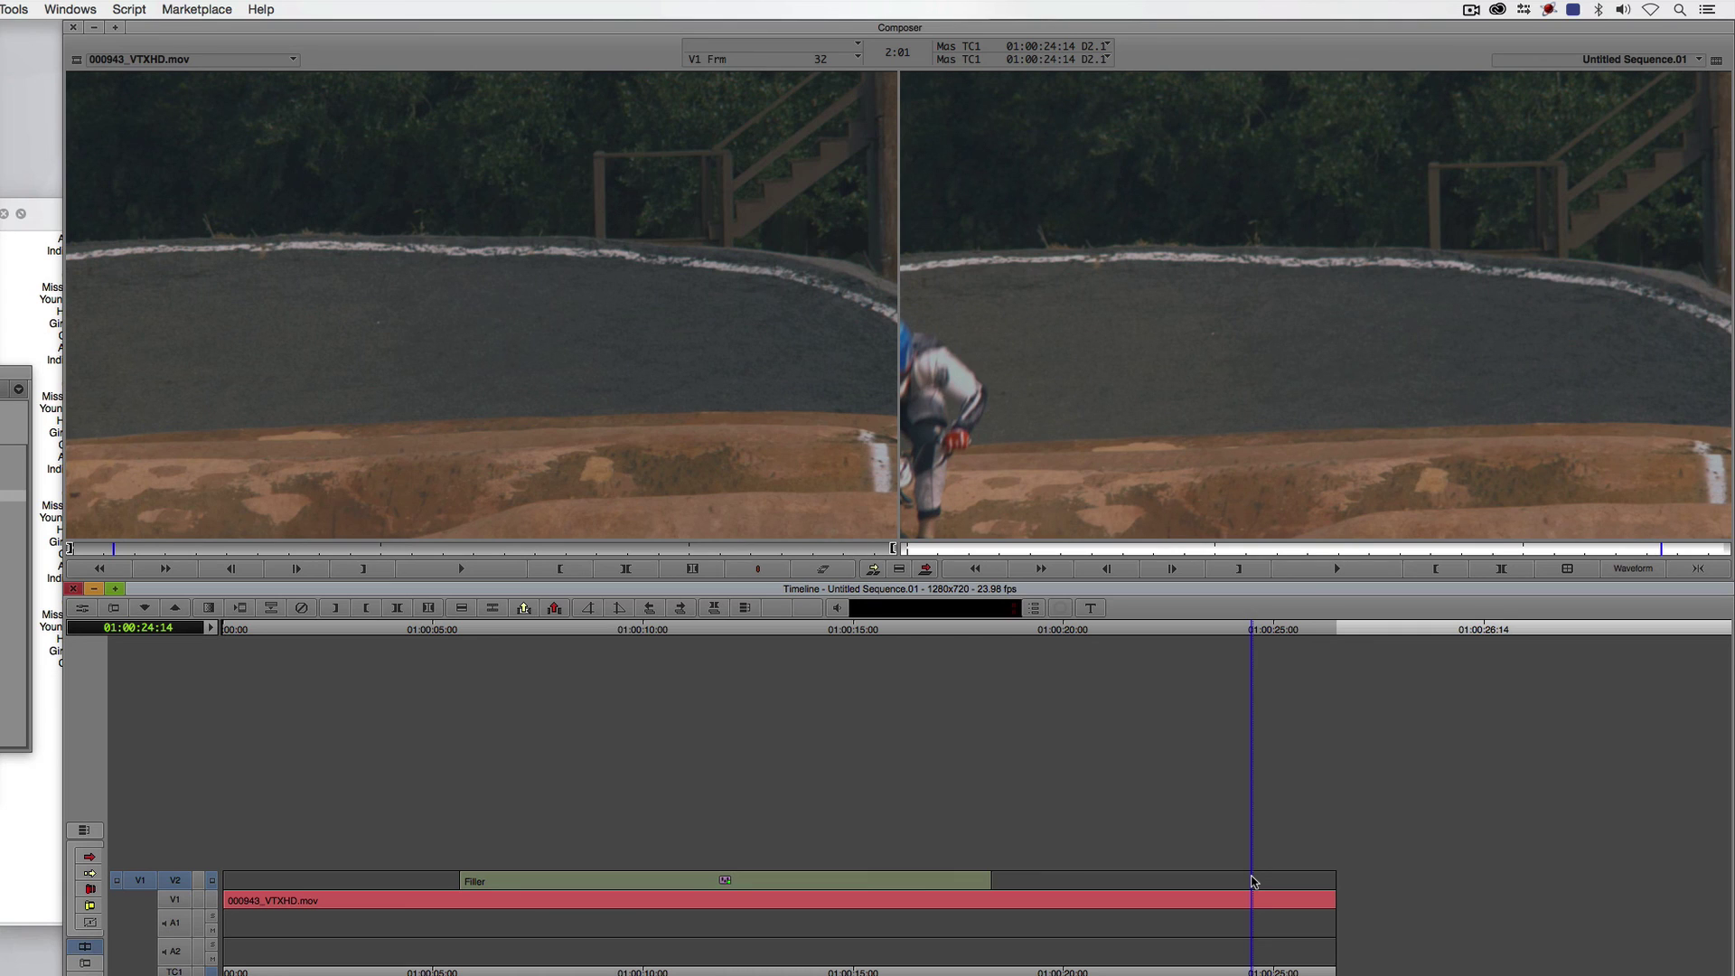
- Mark in at 01:00:24:14, extend the V2 credits effect to it, and play back the result
key("i")
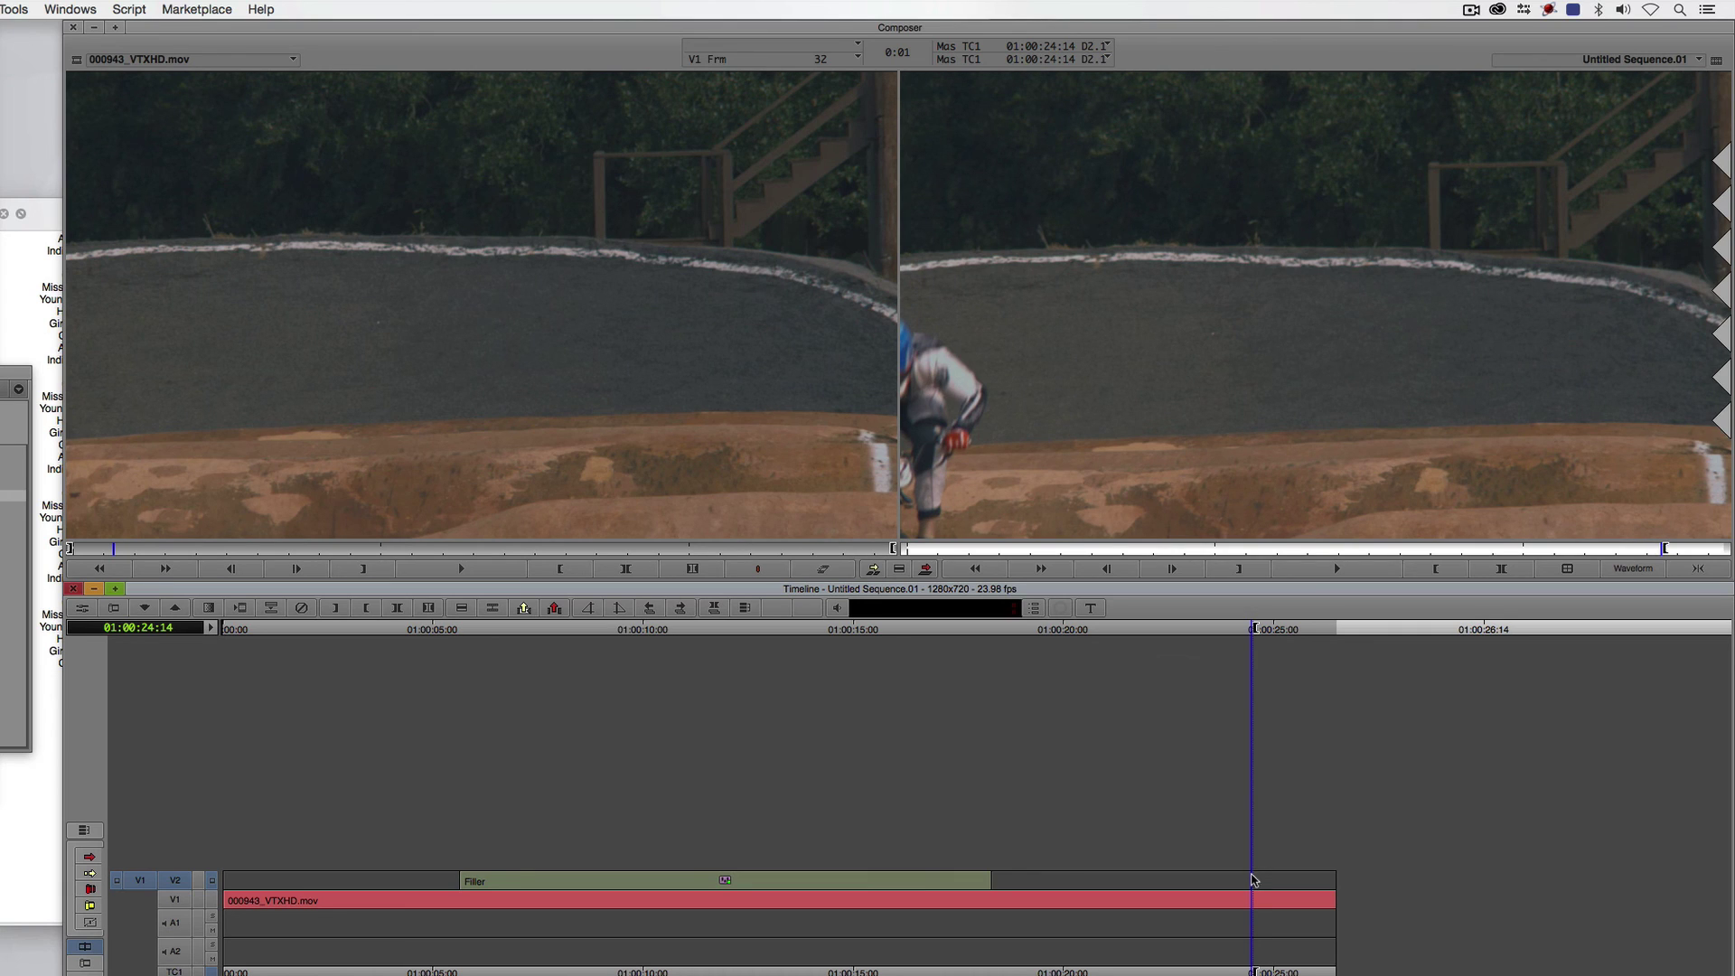
left_click(1698, 569)
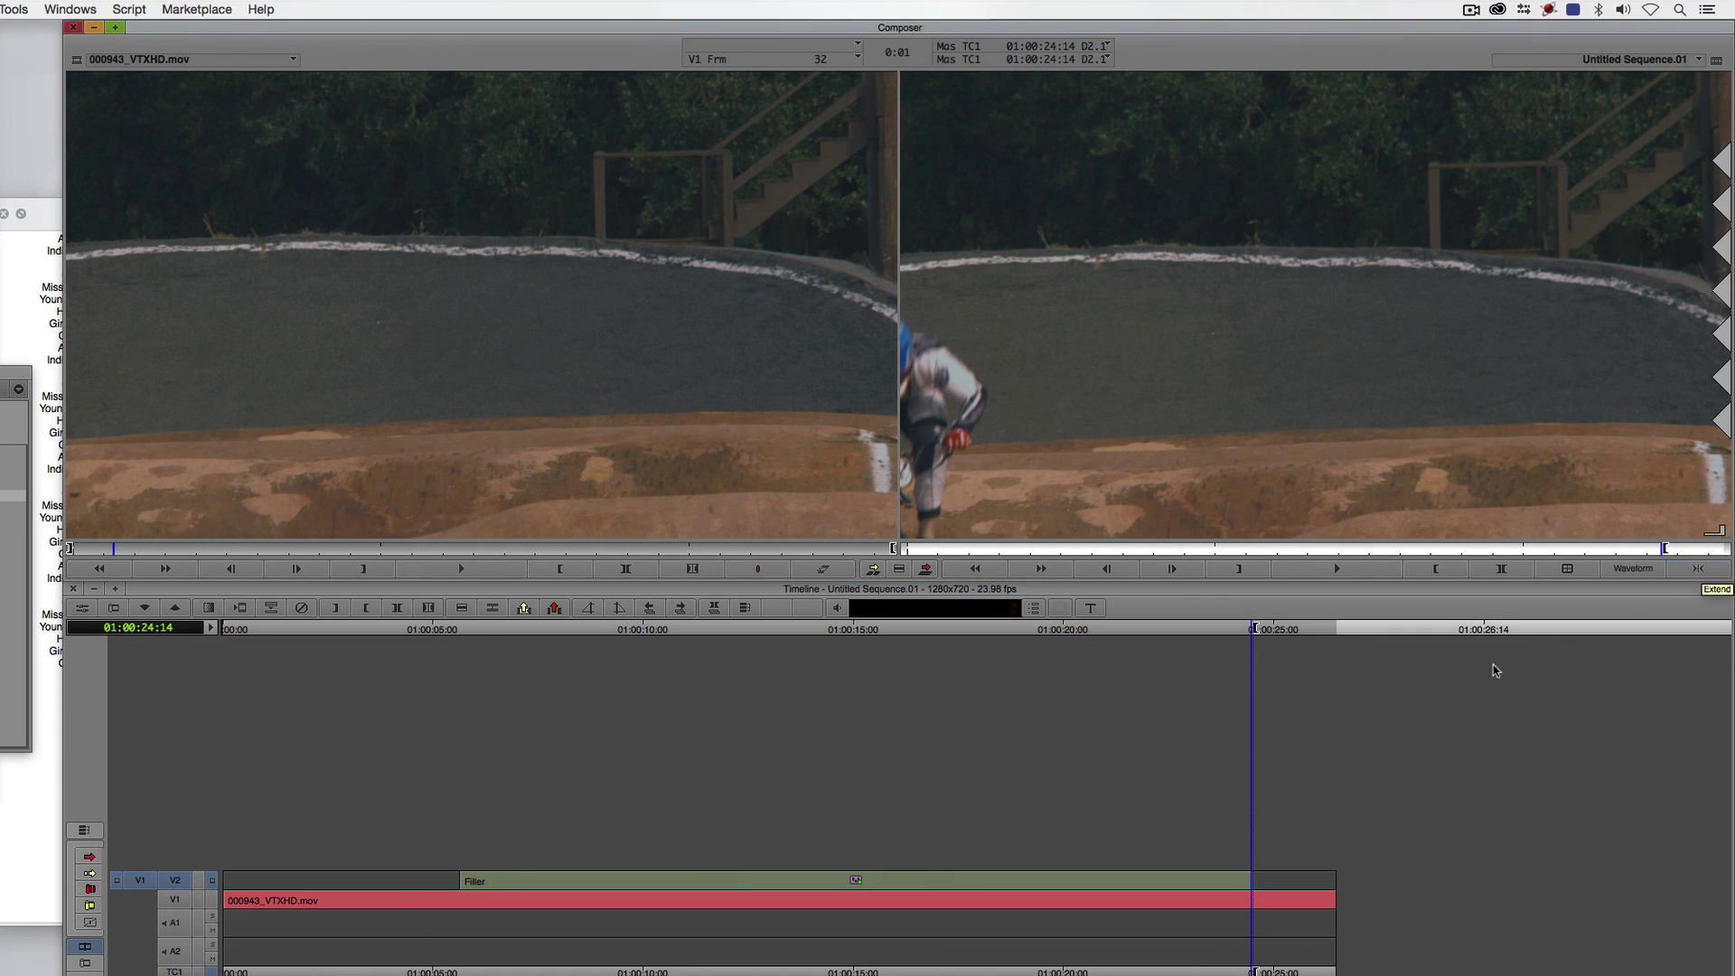
left_click(430, 923)
key("space")
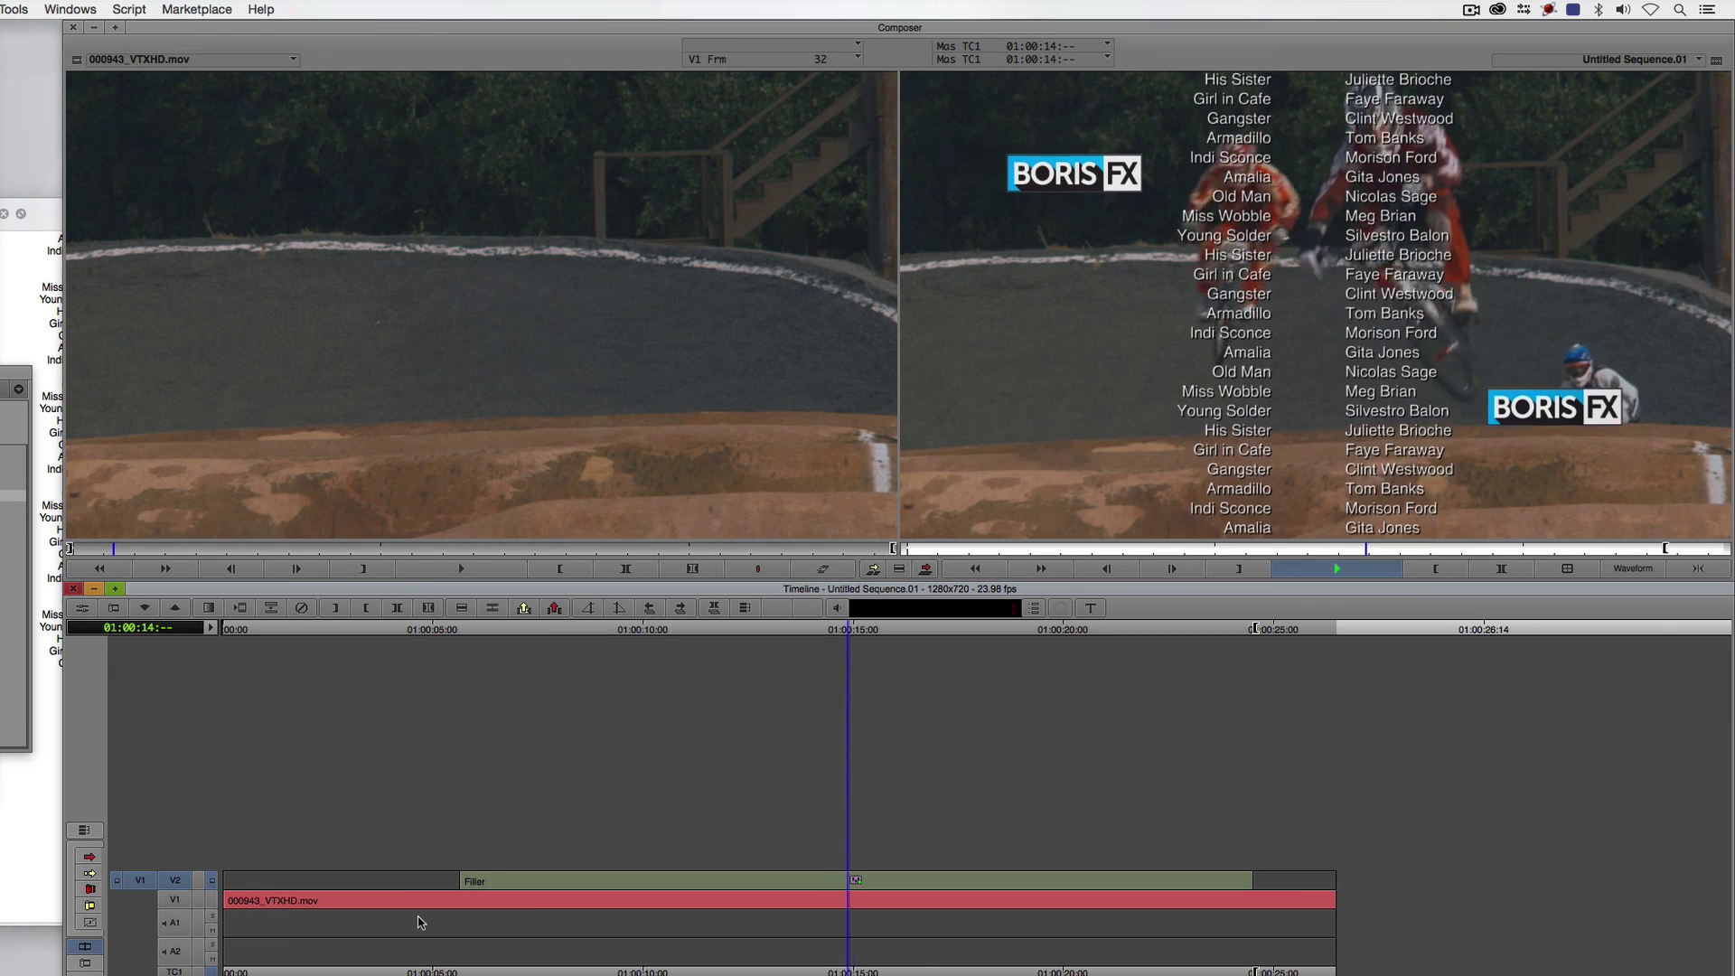
key("space")
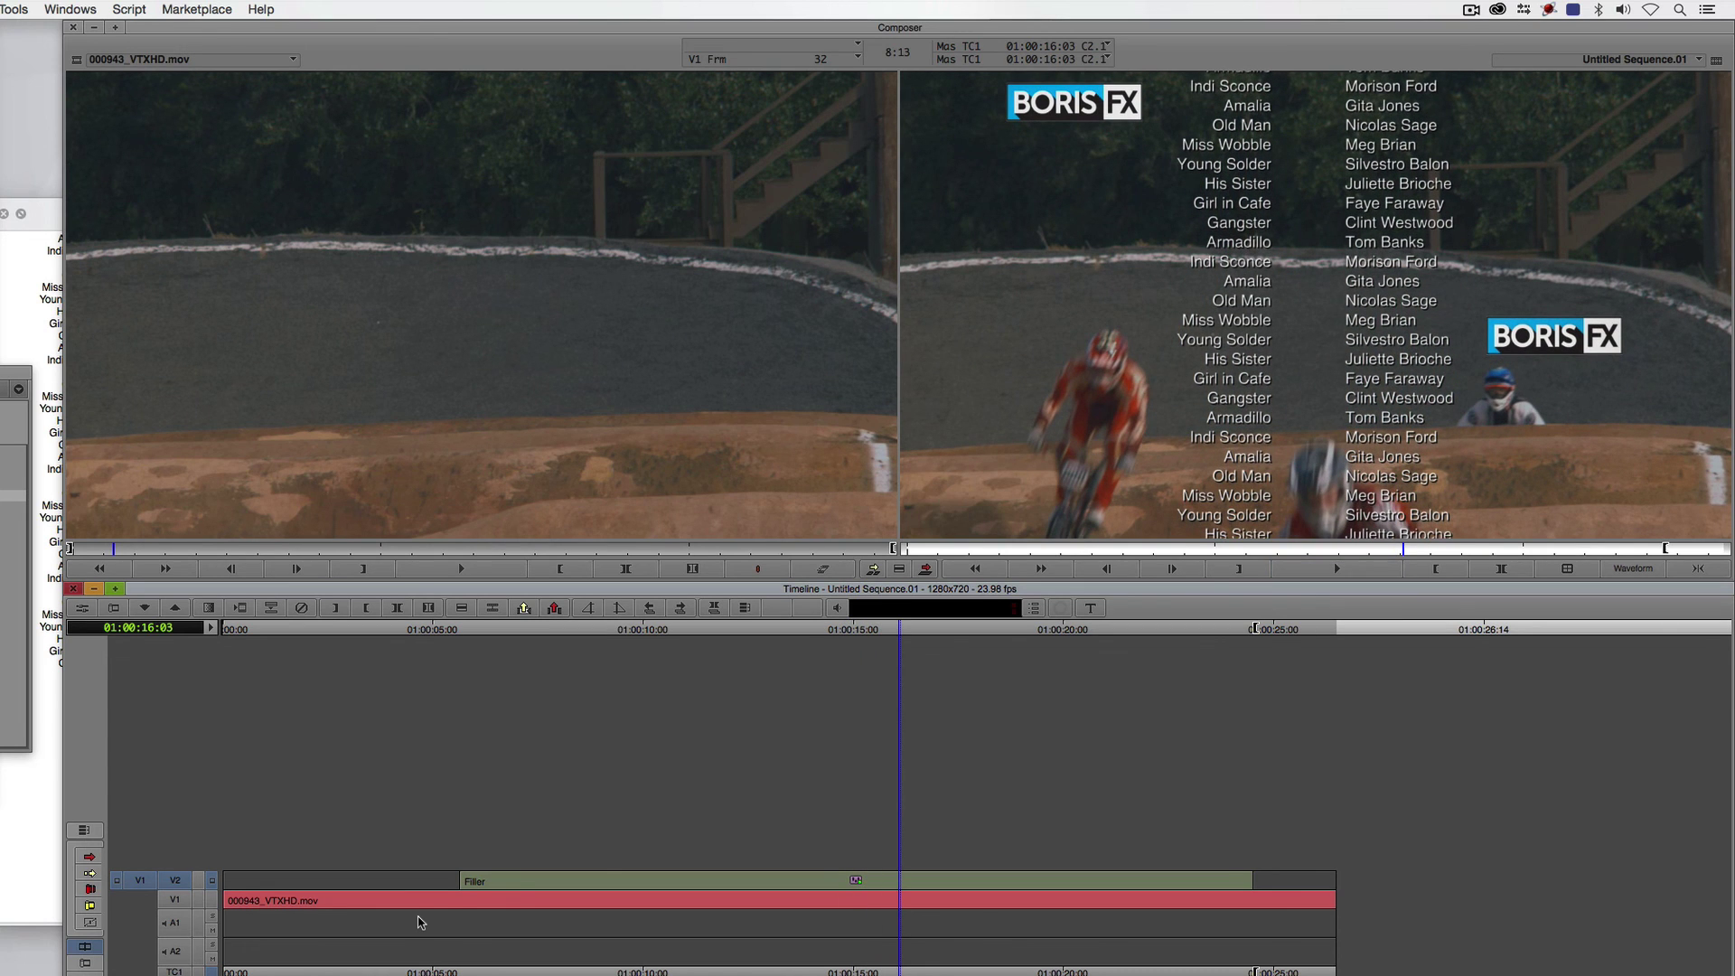